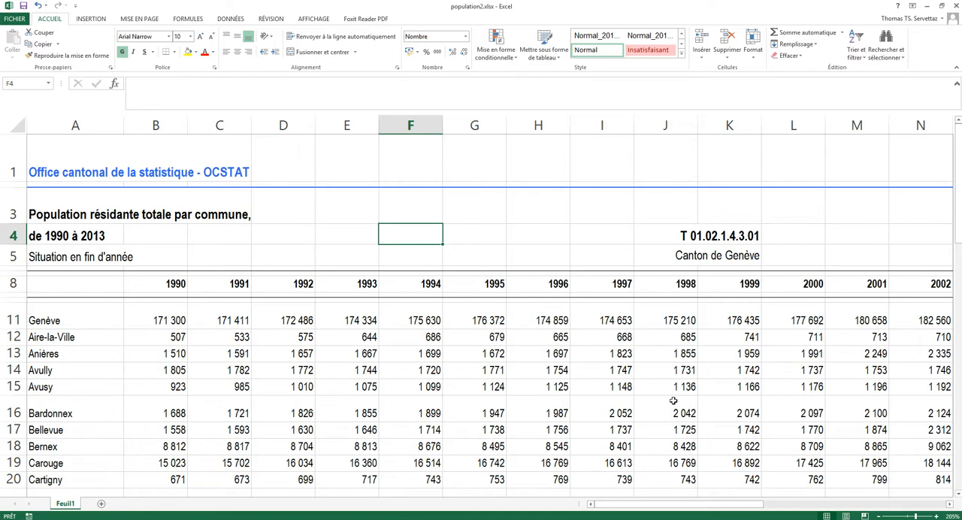
# Step: Look over the full extent of the population table, from the title rows to the cantonal totals and across all years
pyautogui.scroll(-2, 630, 389)
pyautogui.scroll(-3, 629, 388)
pyautogui.scroll(1, 436, 358)
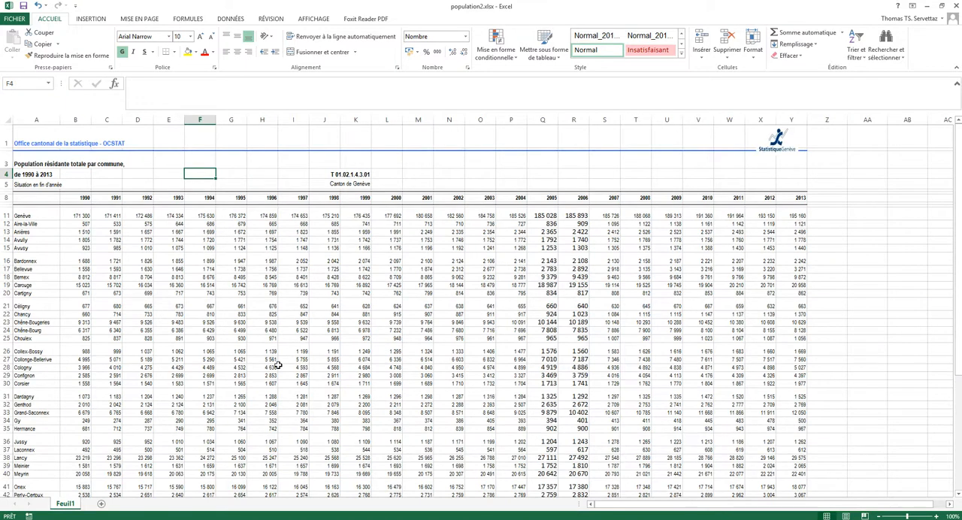
pyautogui.scroll(-2, 276, 366)
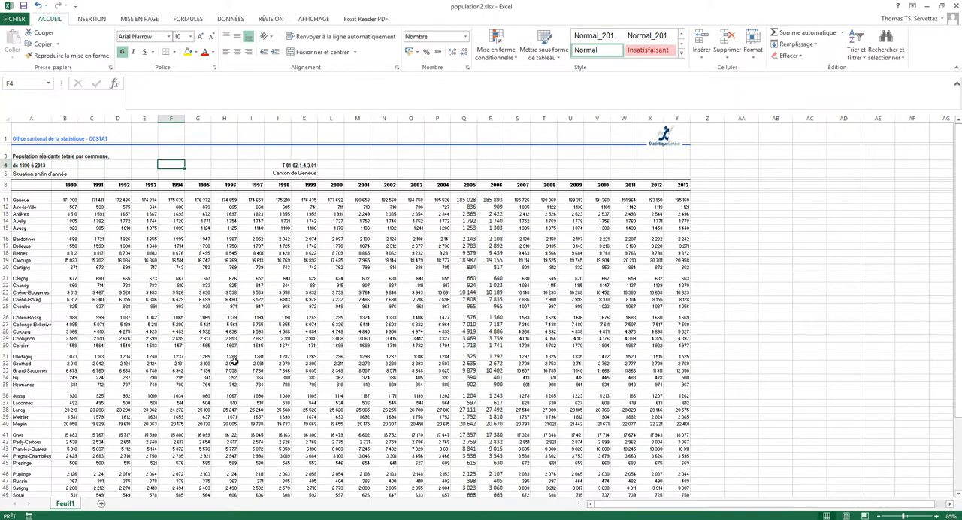
pyautogui.scroll(-1, 233, 359)
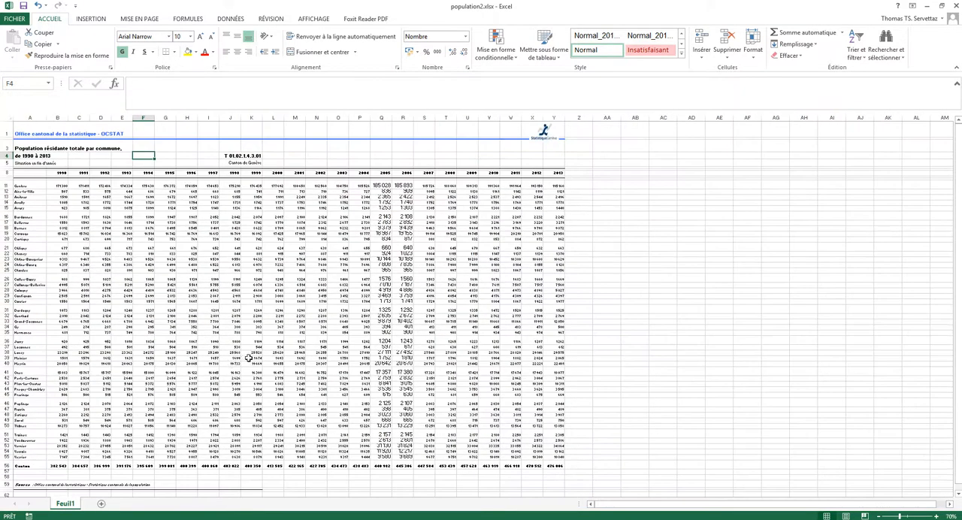
pyautogui.scroll(10, 163, 273)
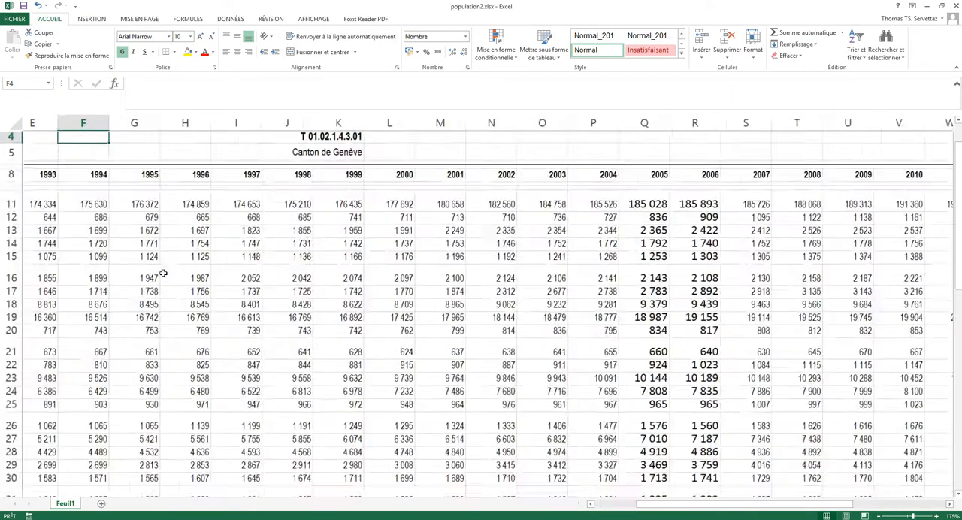
pyautogui.scroll(1, 163, 274)
pyautogui.moveTo(707, 503); pyautogui.dragTo(641, 503)
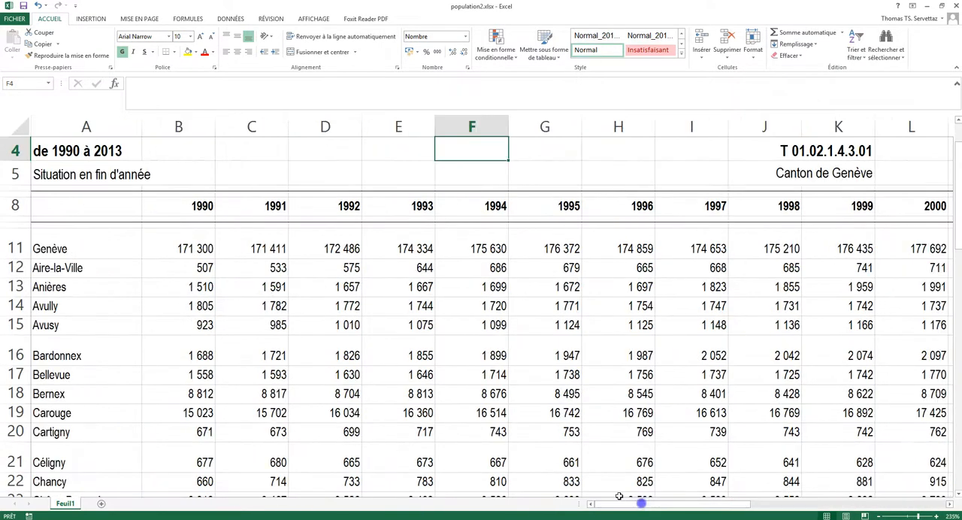
# Step: Examine the commune names in column A and the year headings in row 8
pyautogui.click(55, 250)
pyautogui.press('Down')
pyautogui.press('Down')
pyautogui.press('Down')
pyautogui.press('Down')
pyautogui.press('Down')
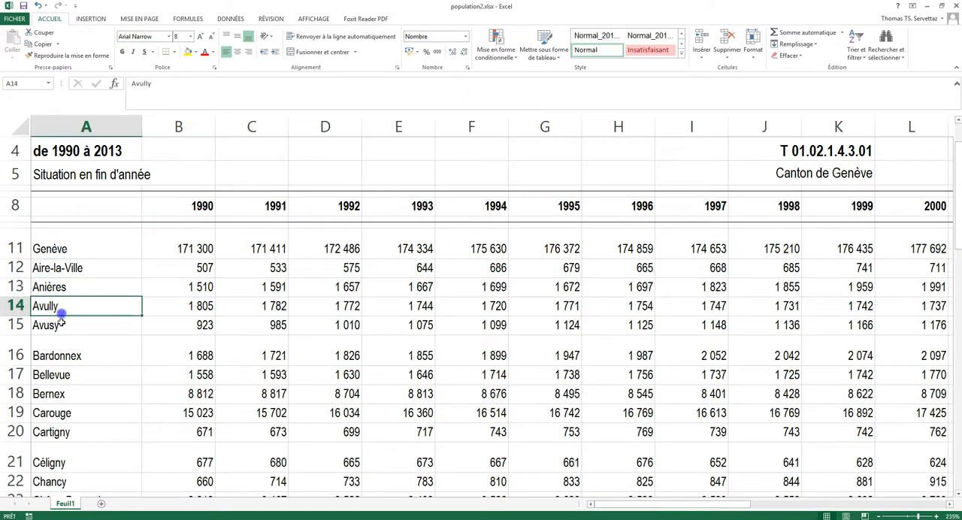
pyautogui.scroll(-3, 75, 360)
pyautogui.scroll(5, 81, 376)
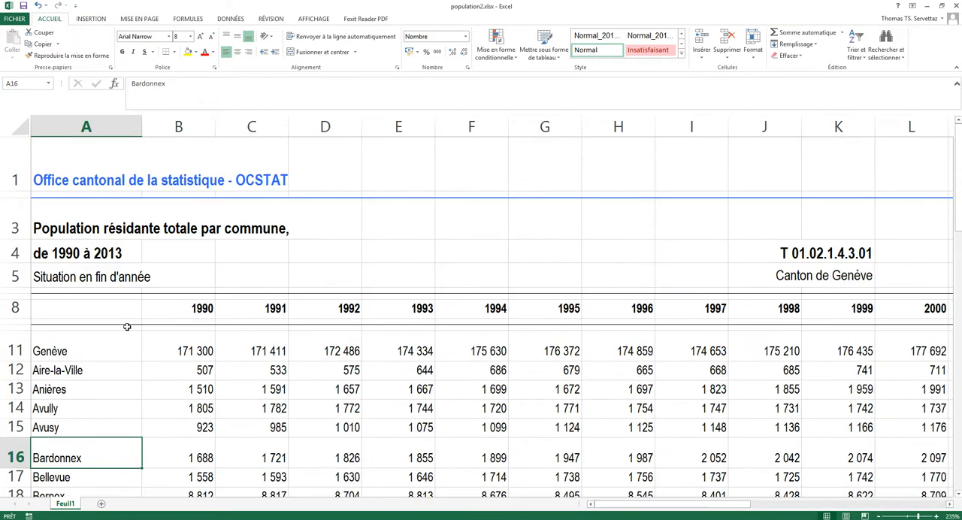
pyautogui.click(174, 314)
pyautogui.click(239, 319)
pyautogui.click(457, 309)
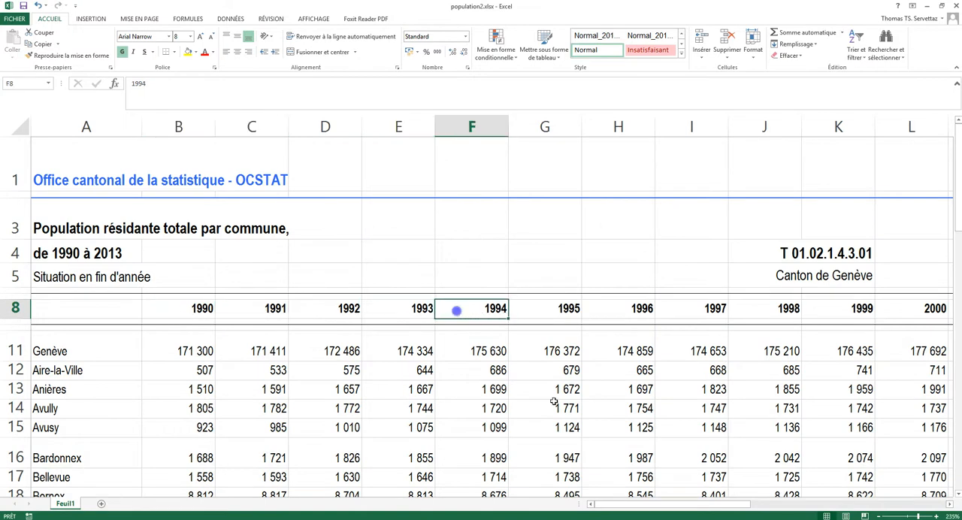
pyautogui.moveTo(729, 509); pyautogui.dragTo(668, 511)
pyautogui.scroll(-2, 323, 406)
pyautogui.scroll(2, 338, 346)
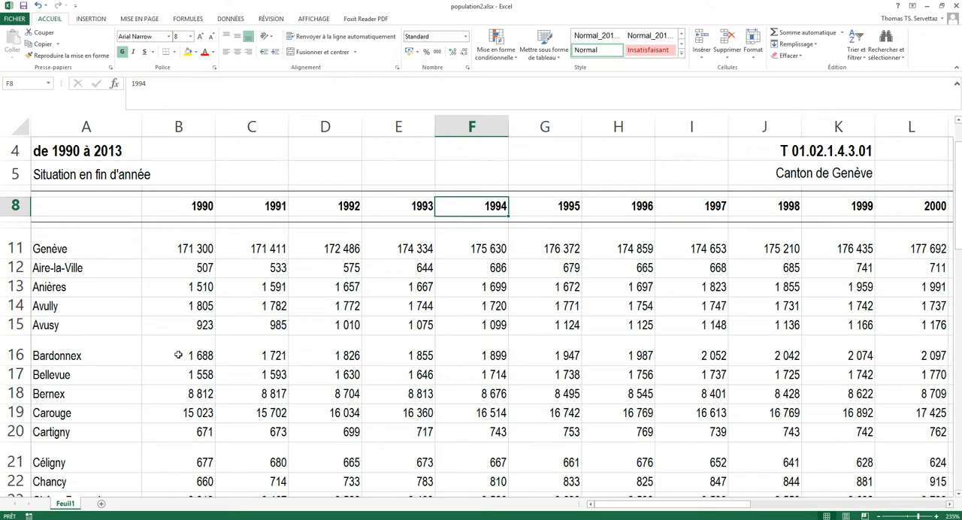
# Step: Insert a basic 2D line chart from the Bardonnex population figures in B16:L16
pyautogui.moveTo(176, 354); pyautogui.dragTo(932, 359)
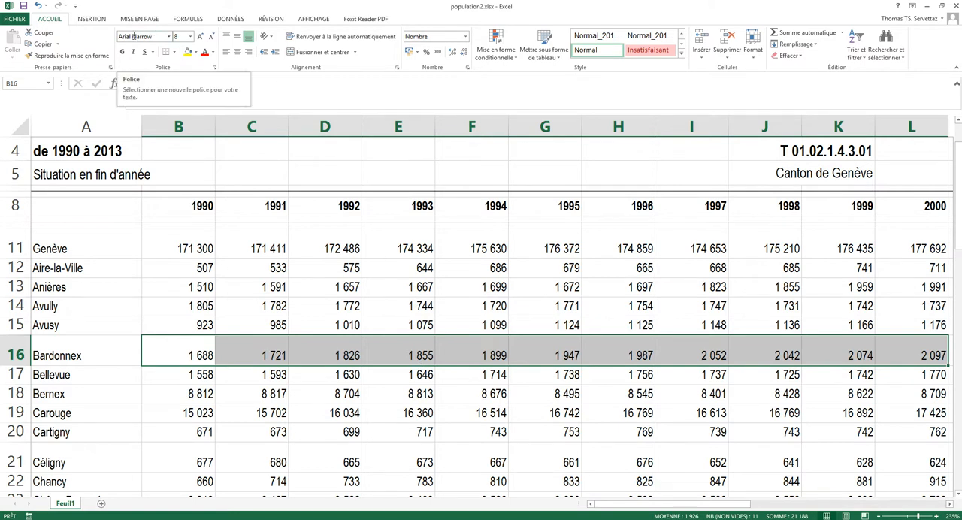
pyautogui.click(93, 20)
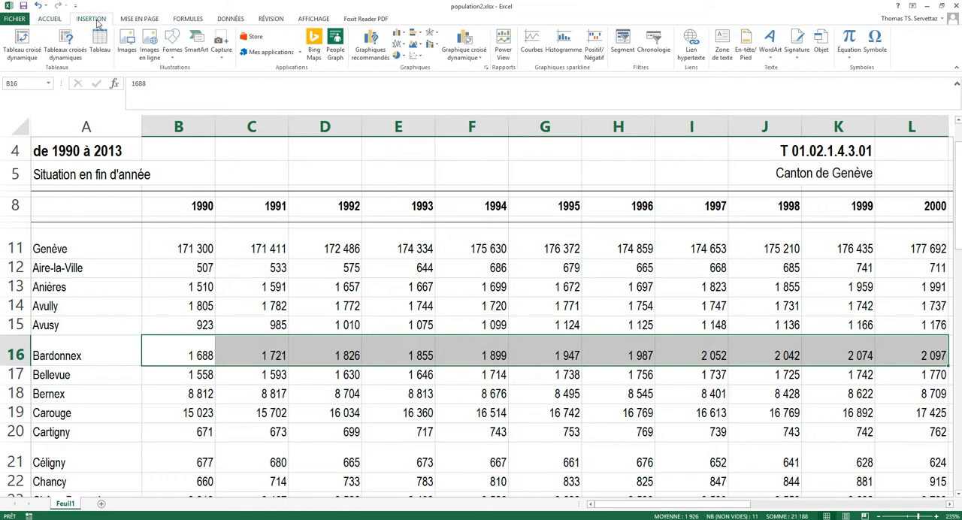
pyautogui.click(374, 52)
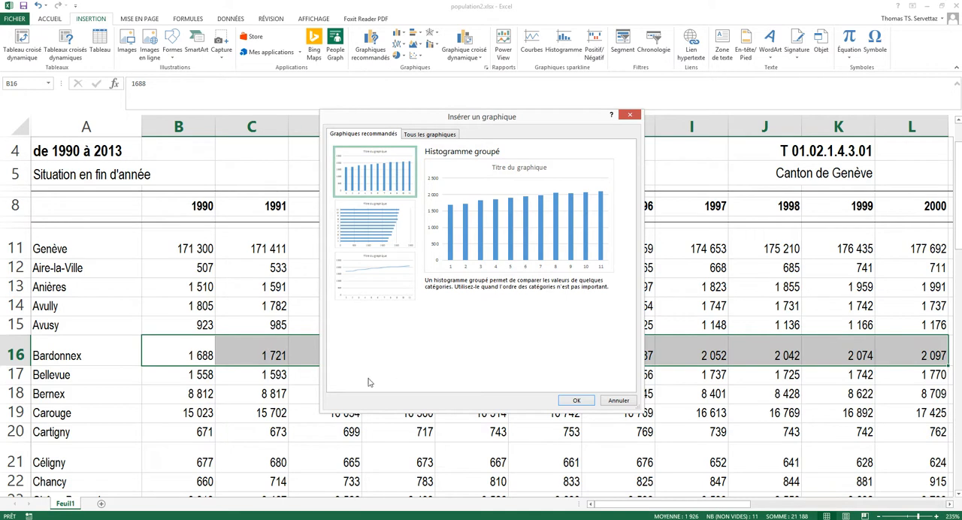
pyautogui.click(618, 400)
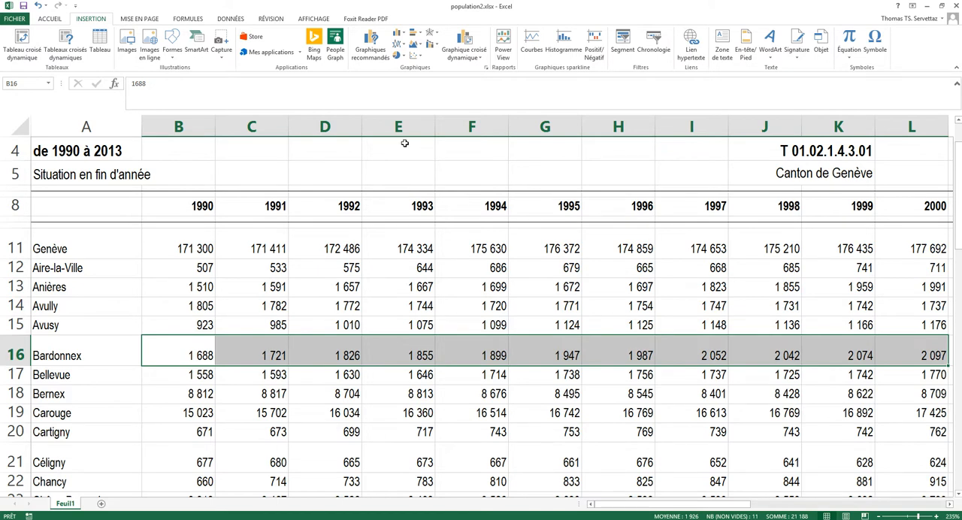
pyautogui.click(402, 47)
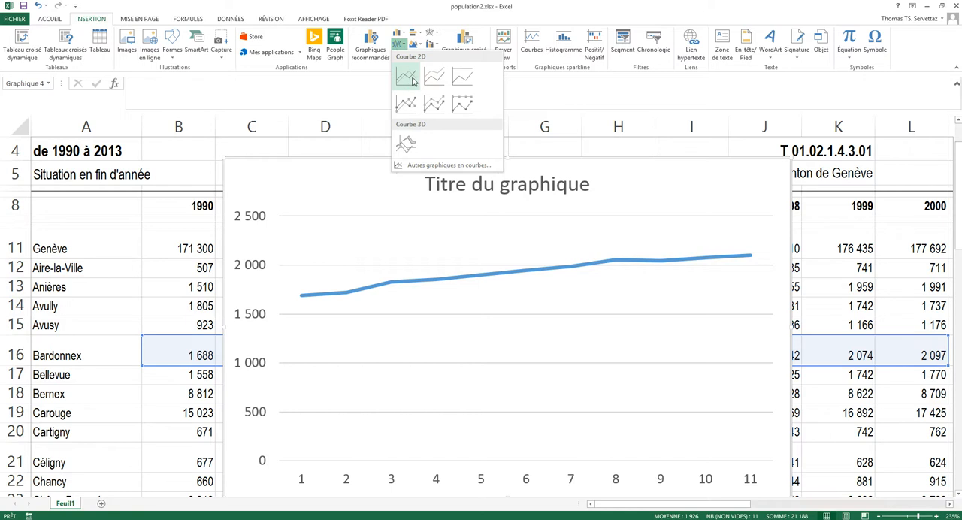
pyautogui.click(412, 82)
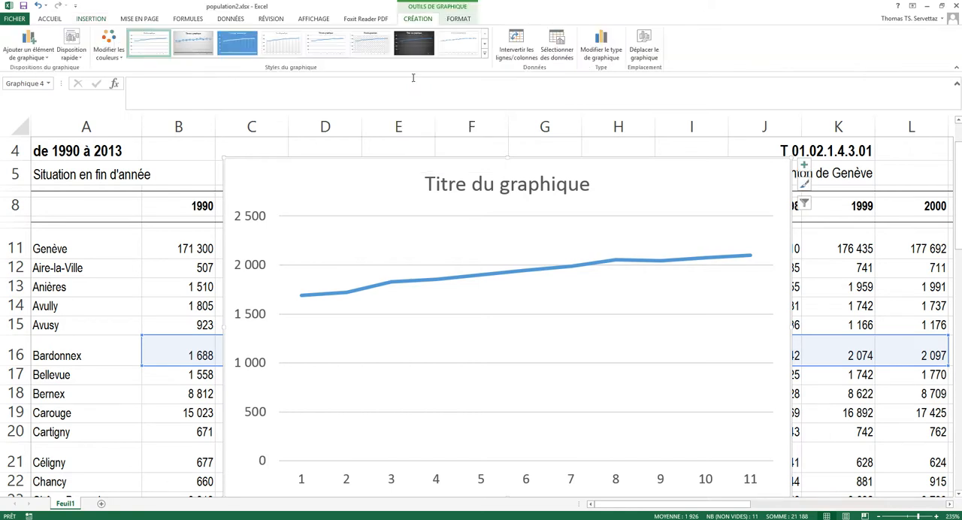
# Step: Move the chart below the year headings, over columns C to J, leaving the commune names and row 8 uncovered
pyautogui.moveTo(614, 179); pyautogui.dragTo(659, 161)
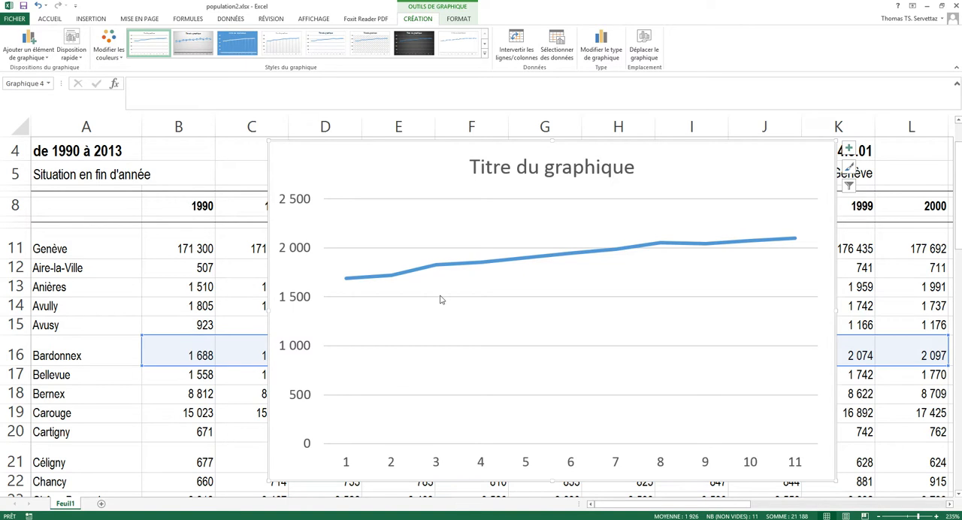
pyautogui.moveTo(371, 148); pyautogui.dragTo(410, 189)
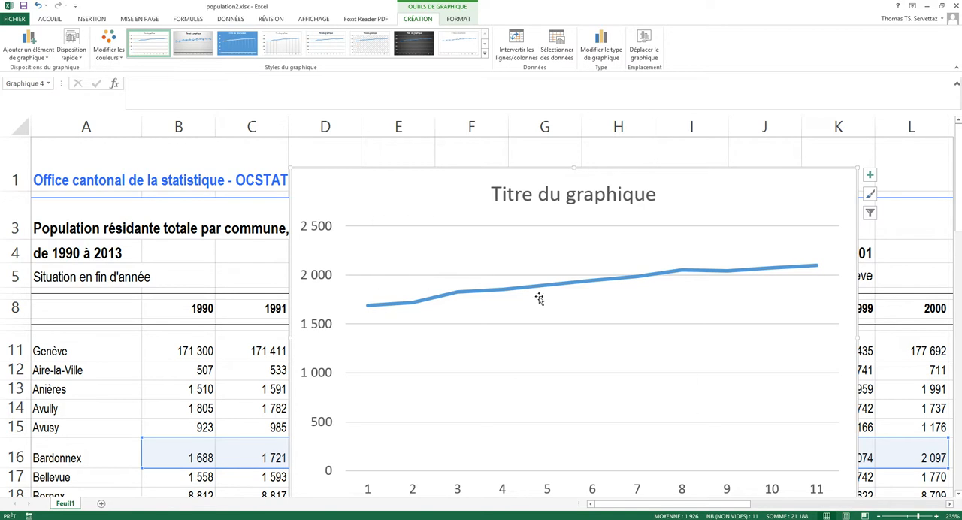
pyautogui.keyDown('ctrl'); pyautogui.scroll(-3, 454, 273); pyautogui.keyUp('ctrl')
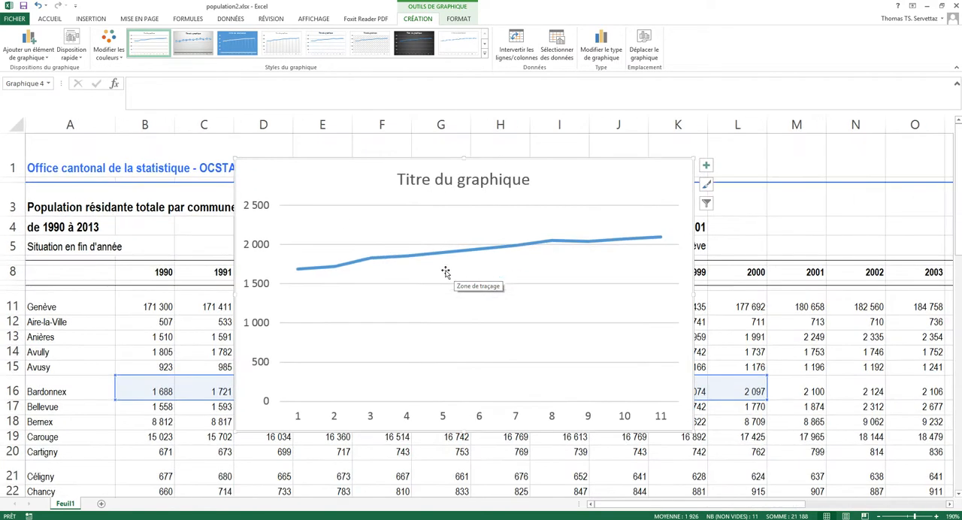
pyautogui.moveTo(333, 198); pyautogui.dragTo(279, 320)
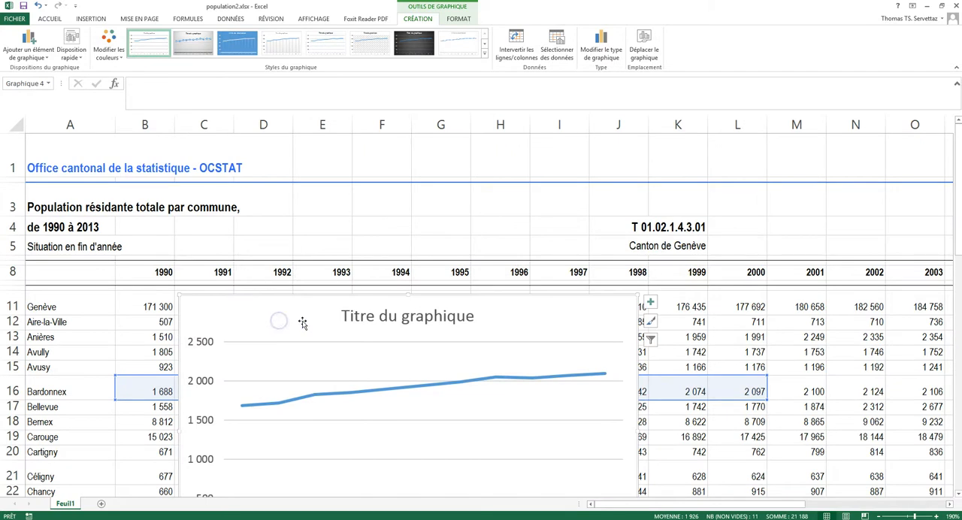
pyautogui.keyDown('ctrl'); pyautogui.scroll(-2, 364, 331); pyautogui.keyUp('ctrl')
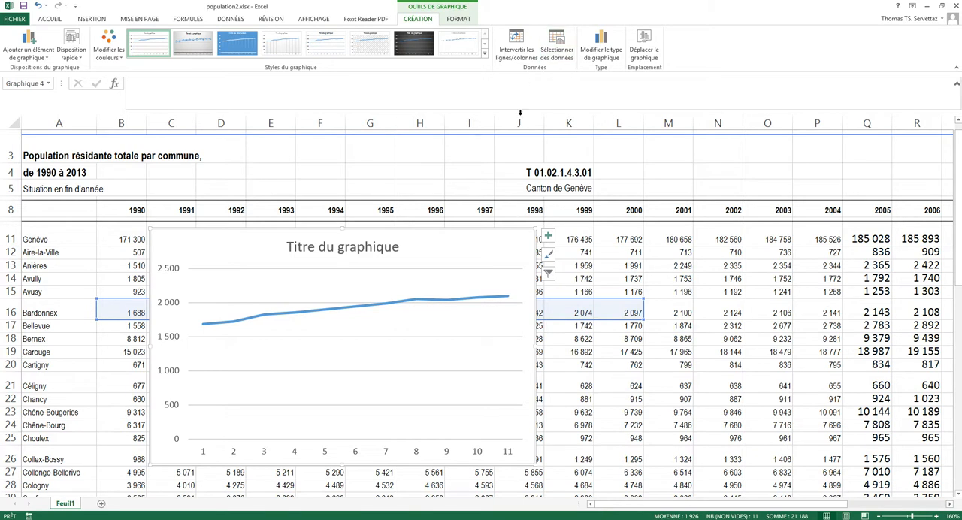
# Step: Edit the chart's data series so that its name comes from cell A16 (Bardonnex)
pyautogui.click(558, 48)
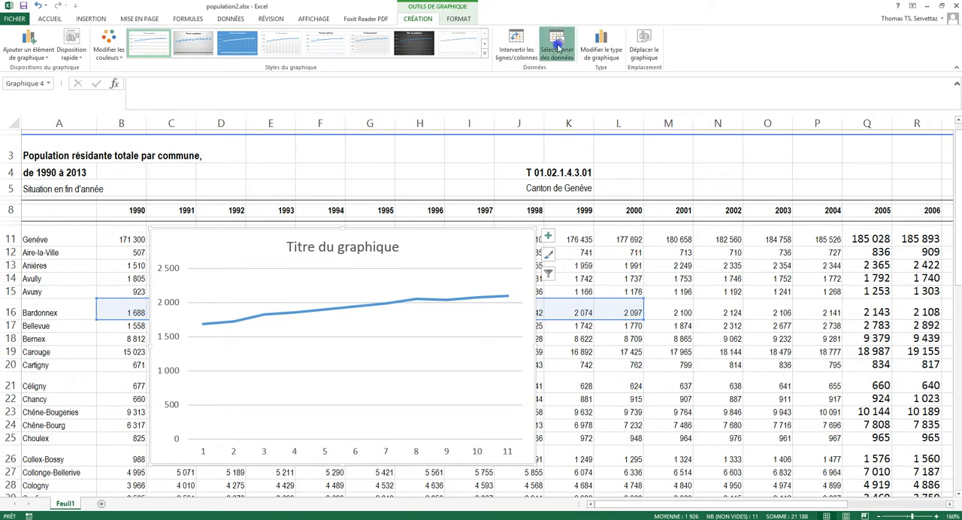
pyautogui.moveTo(237, 224); pyautogui.dragTo(765, 229)
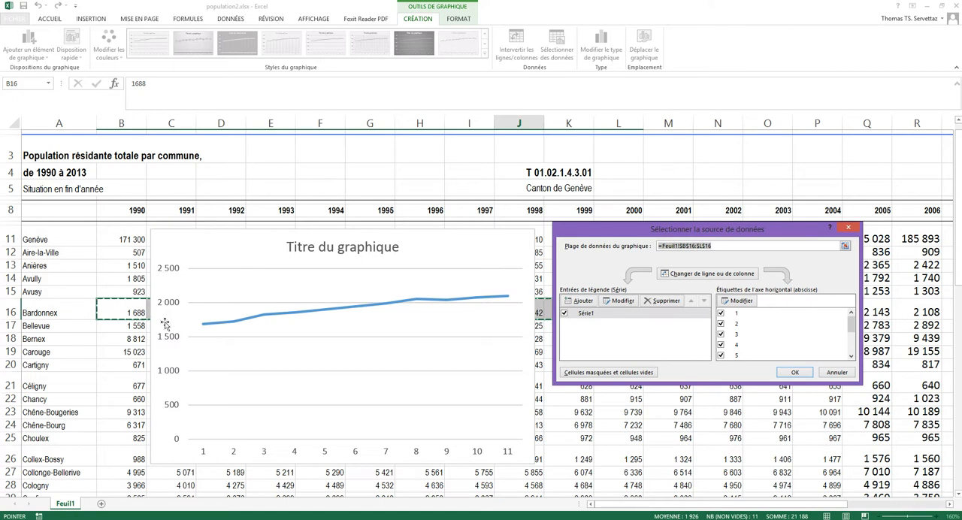
pyautogui.click(622, 302)
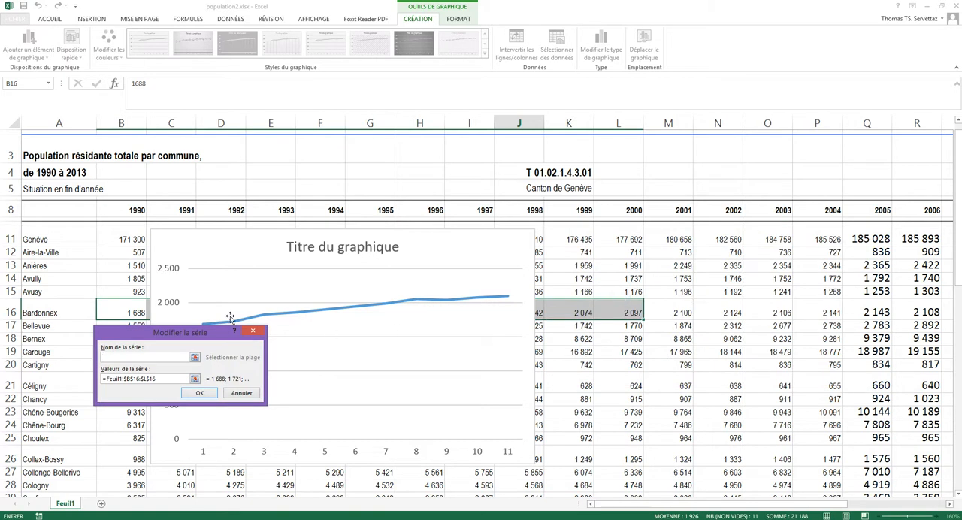
pyautogui.moveTo(198, 331); pyautogui.dragTo(632, 336)
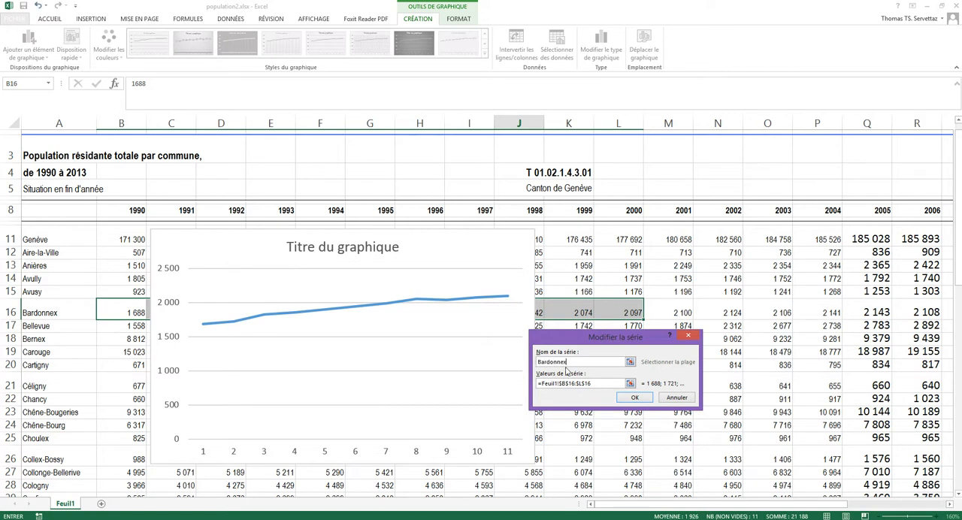
pyautogui.click(630, 363)
pyautogui.click(38, 312)
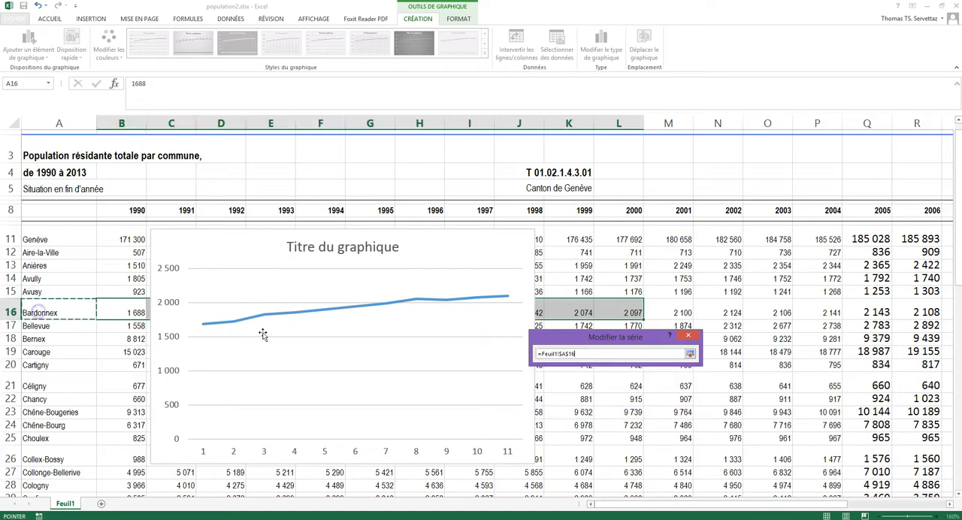
pyautogui.click(689, 353)
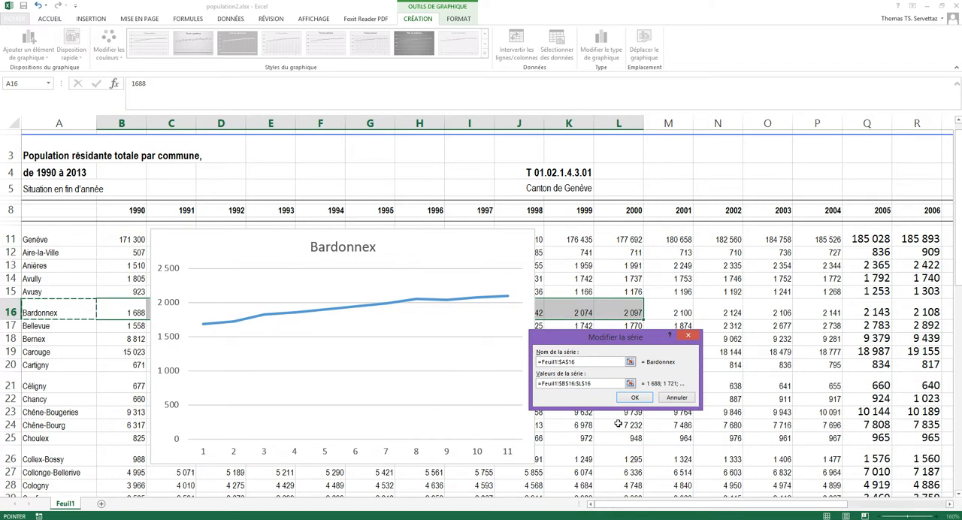
pyautogui.click(643, 399)
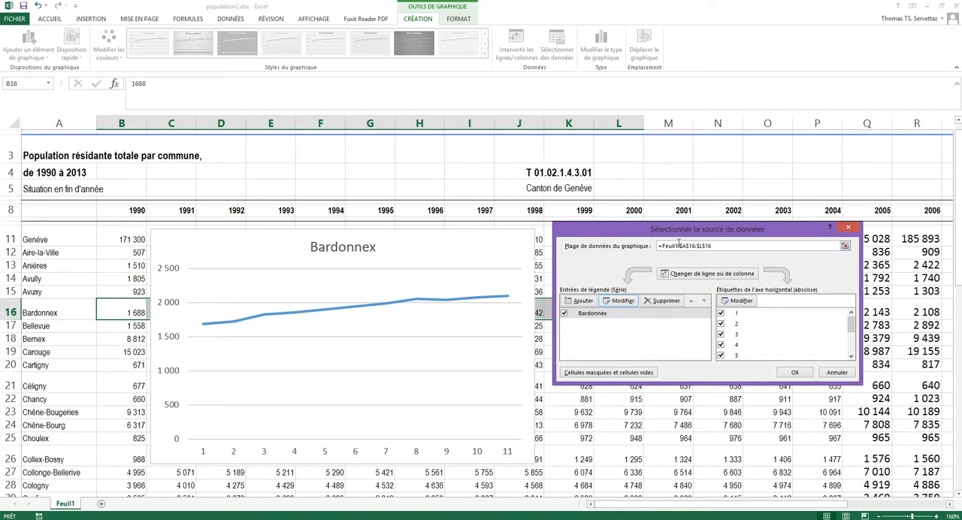
# Step: Set the chart's horizontal axis labels to the years in B8:L8 and apply the data source changes
pyautogui.moveTo(667, 235); pyautogui.dragTo(660, 336)
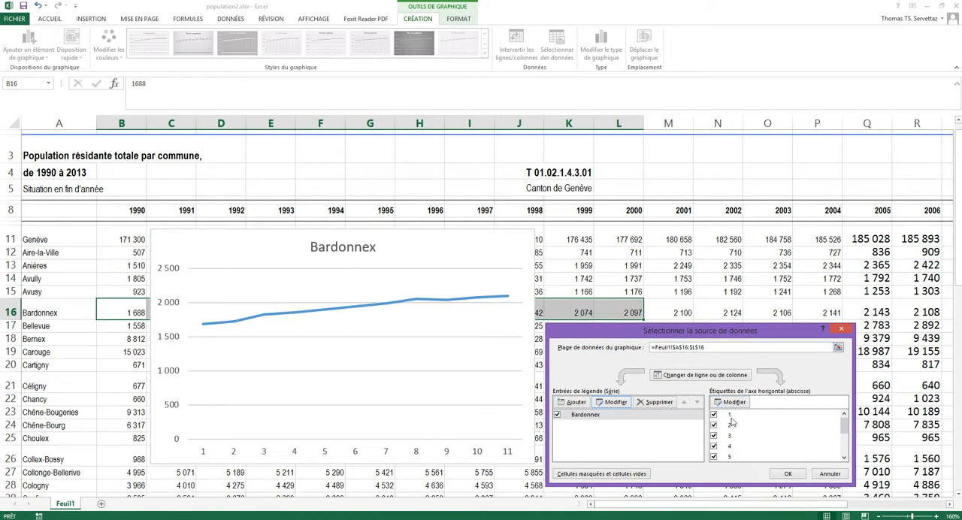
pyautogui.click(732, 402)
pyautogui.click(688, 371)
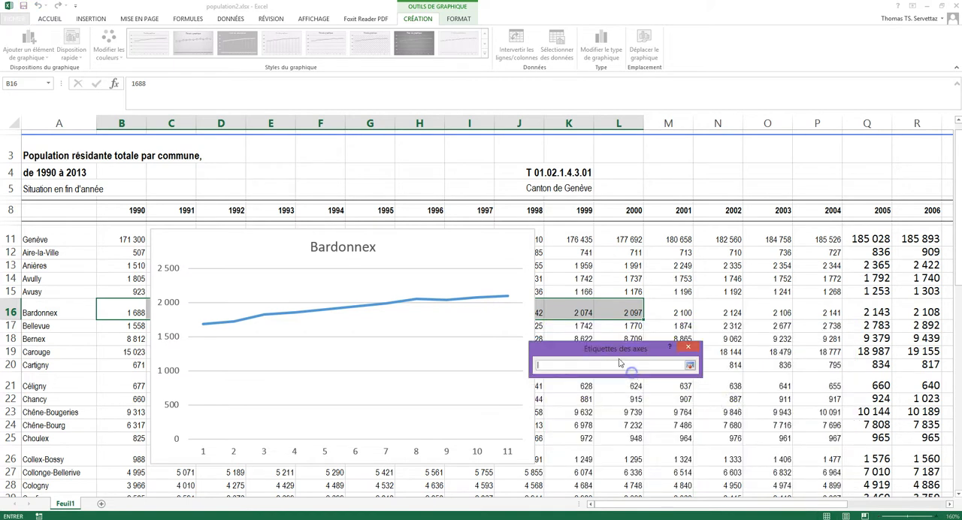
pyautogui.moveTo(124, 210); pyautogui.dragTo(638, 209)
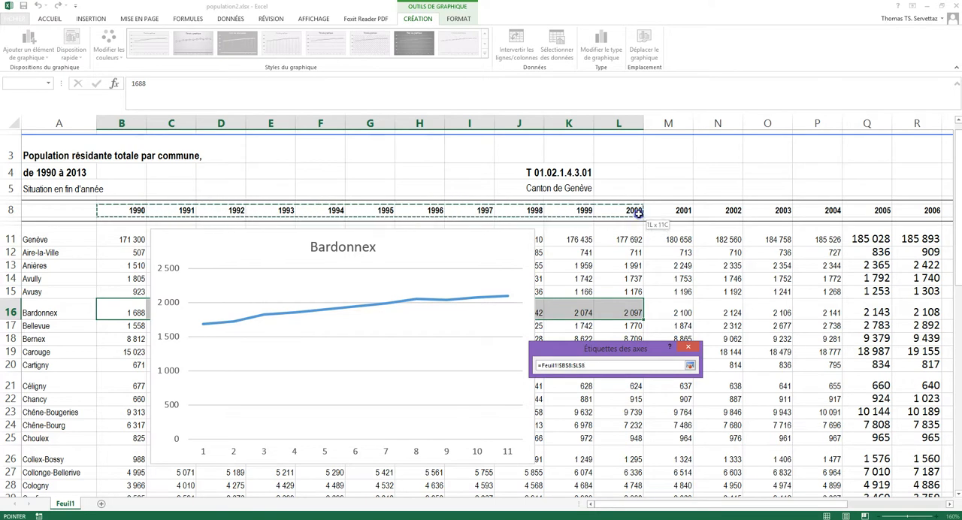
pyautogui.click(689, 365)
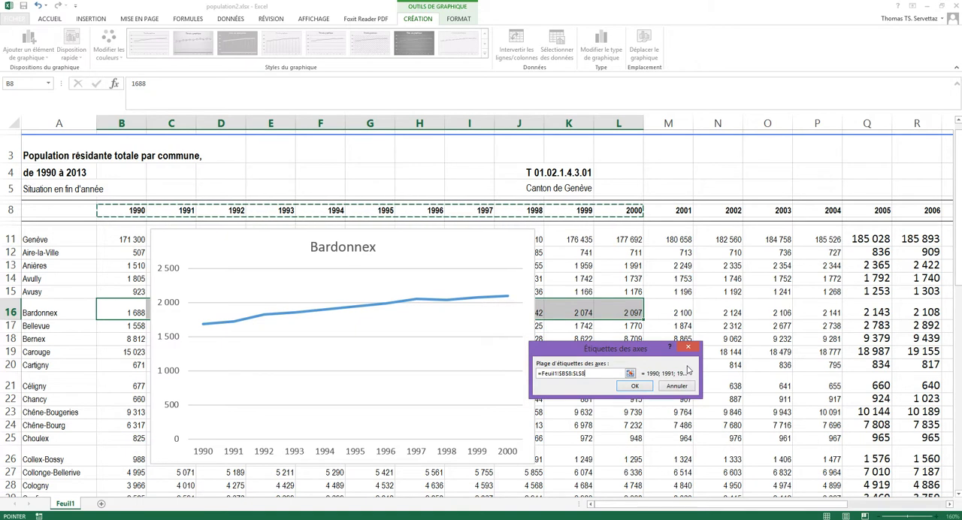
pyautogui.click(643, 387)
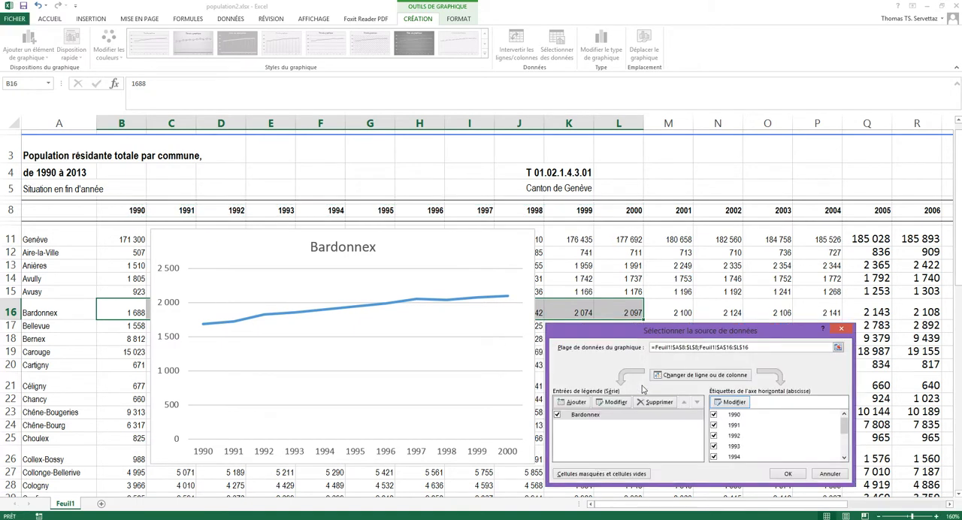
pyautogui.click(787, 474)
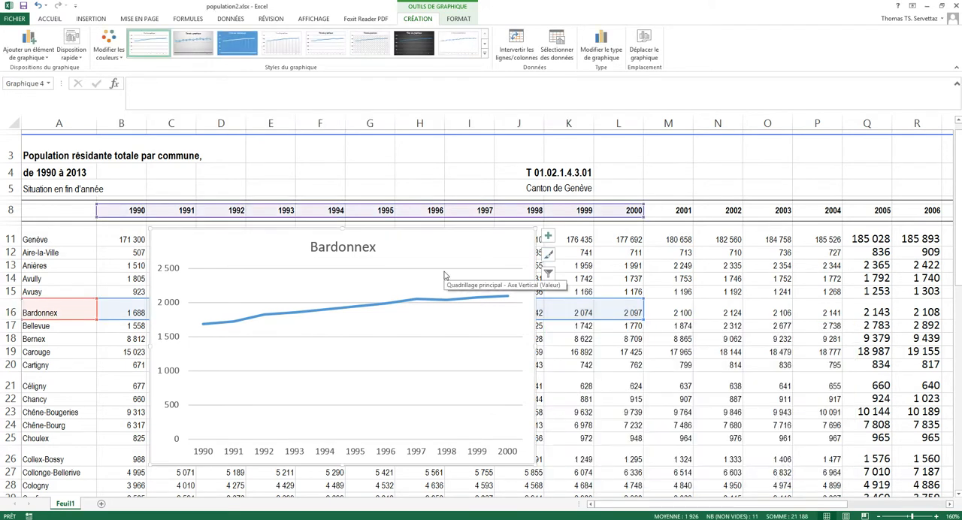
# Step: Move the Bardonnex chart over columns F to M below the year headings and apply the dark chart style Style 10
pyautogui.moveTo(440, 253)
pyautogui.mouseDown()
pyautogui.moveTo(616, 260)
pyautogui.moveTo(574, 261)
pyautogui.mouseUp()
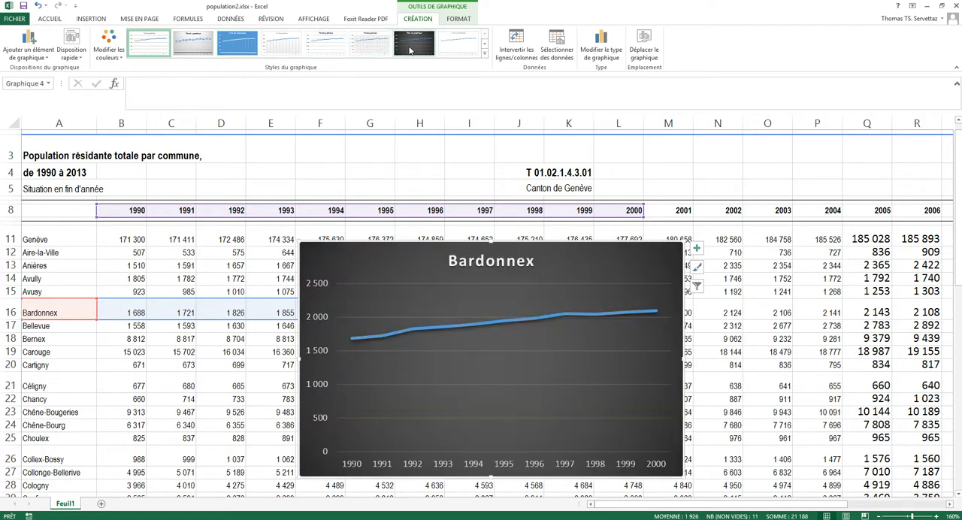
pyautogui.click(484, 52)
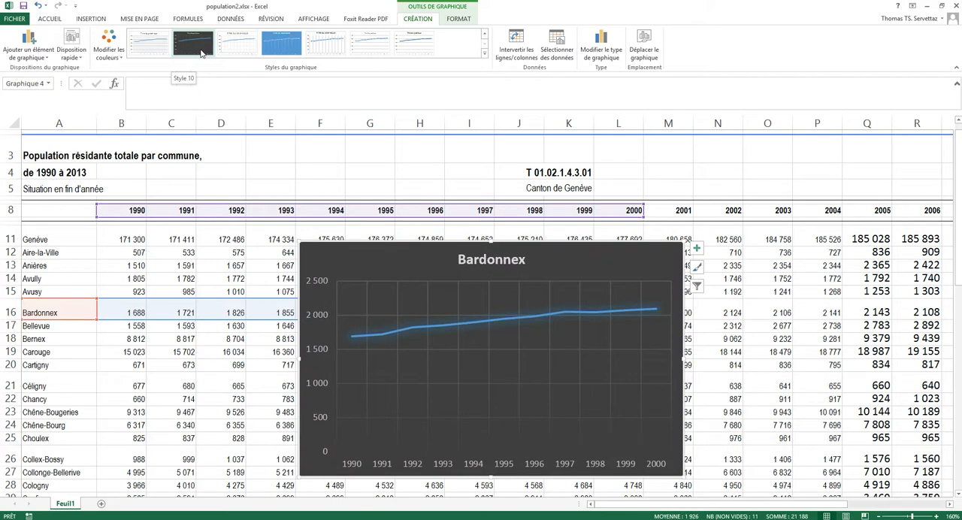
pyautogui.click(200, 52)
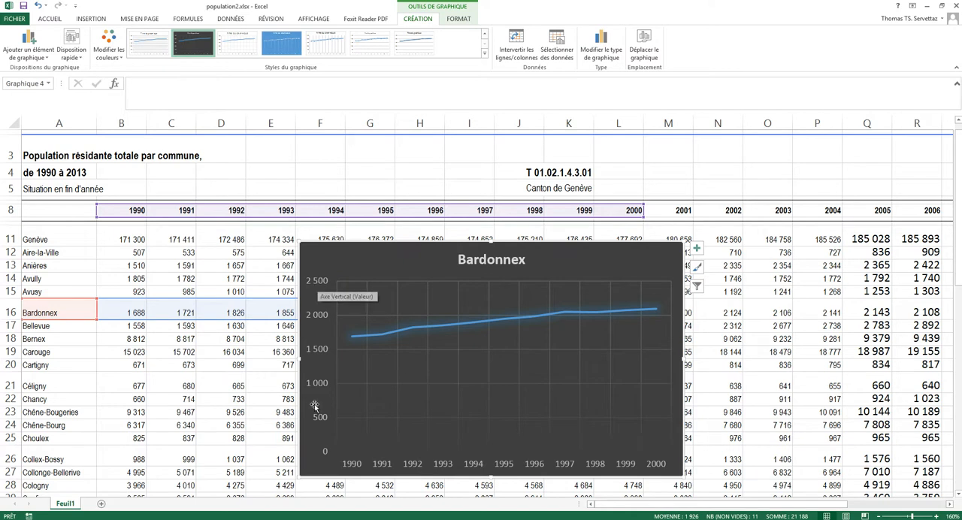
# Step: Set the bounds of the chart's vertical axis to a minimum of 0 and a maximum of 2300
pyautogui.rightClick(316, 283)
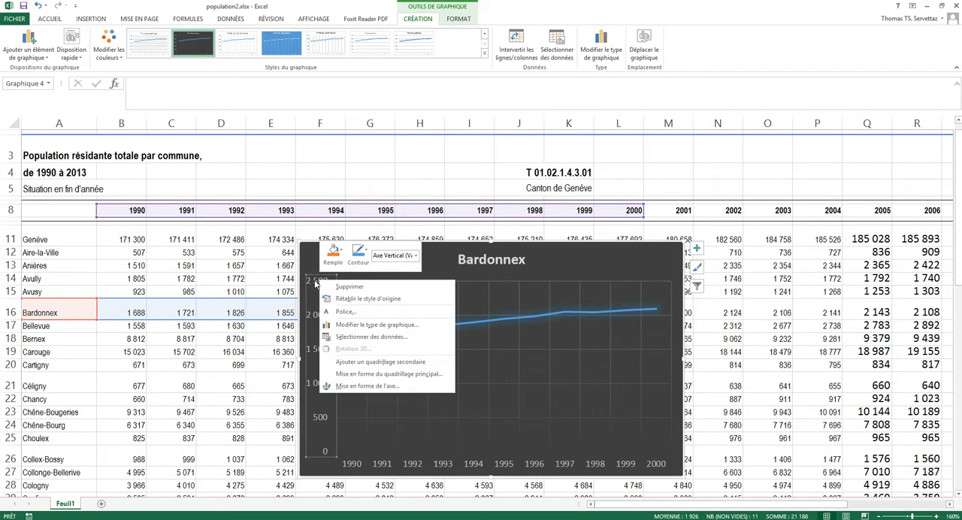
pyautogui.click(366, 386)
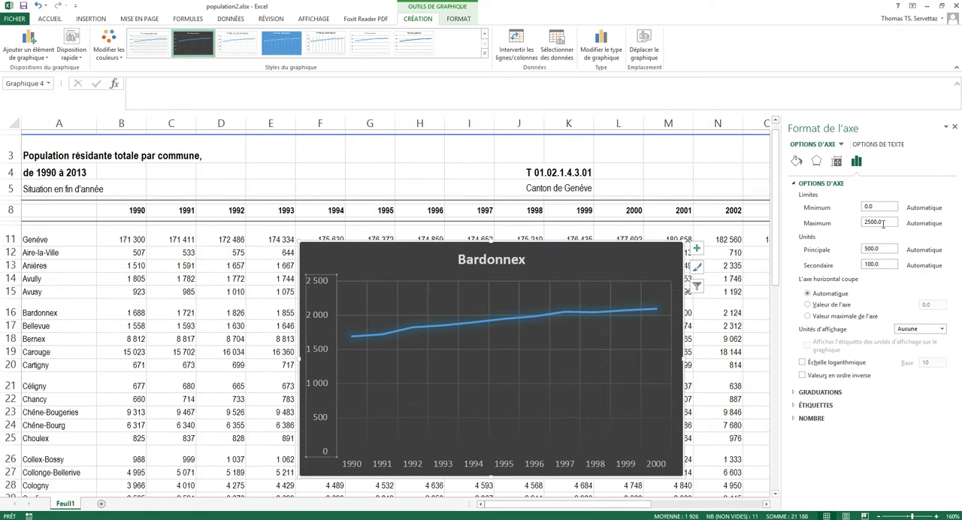
pyautogui.doubleClick(893, 223)
pyautogui.write('2300')
pyautogui.click(887, 247)
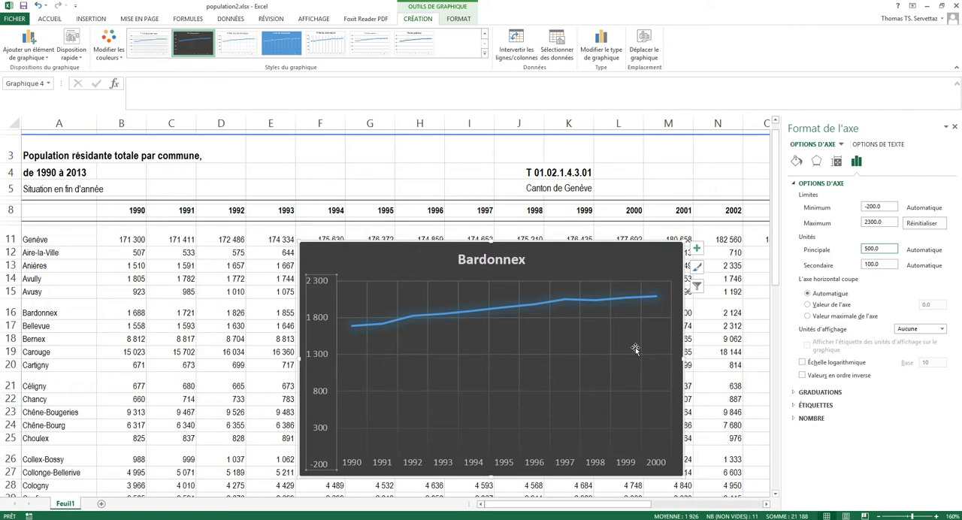
pyautogui.click(886, 206)
pyautogui.write('0')
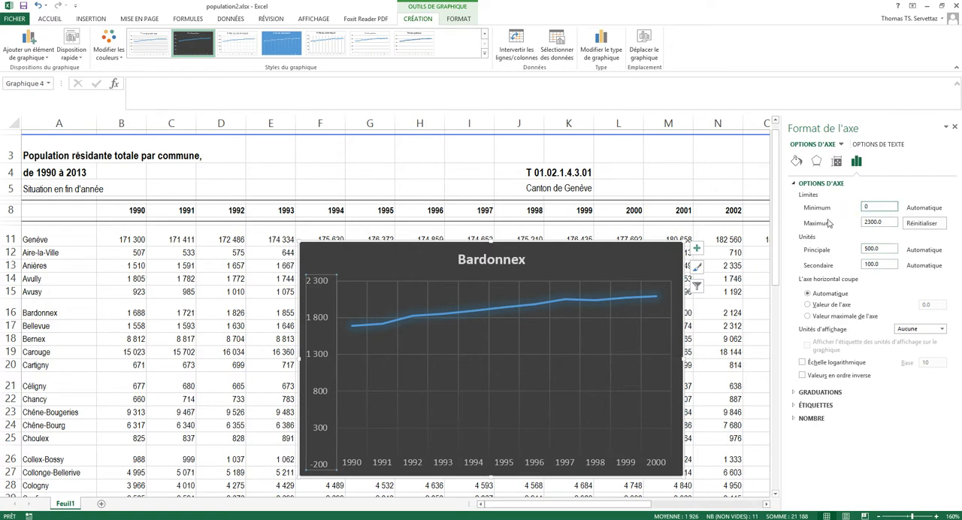
pyautogui.click(873, 222)
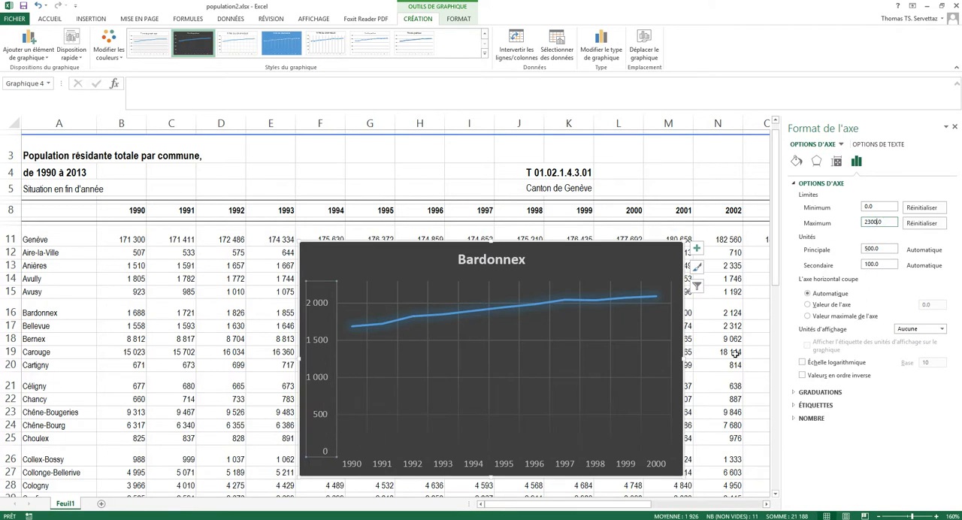
# Step: Set the vertical axis's major unit to 200
pyautogui.click(884, 250)
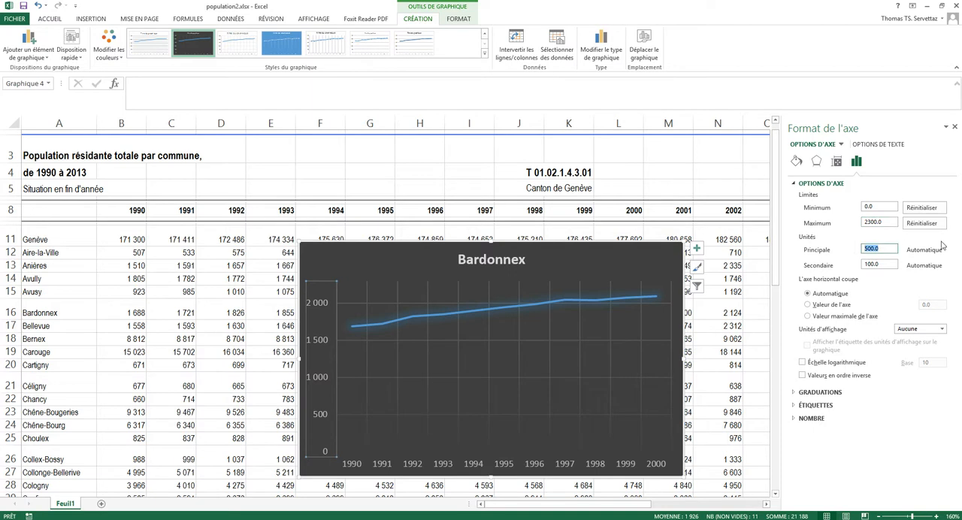
pyautogui.write('200')
pyautogui.click(881, 265)
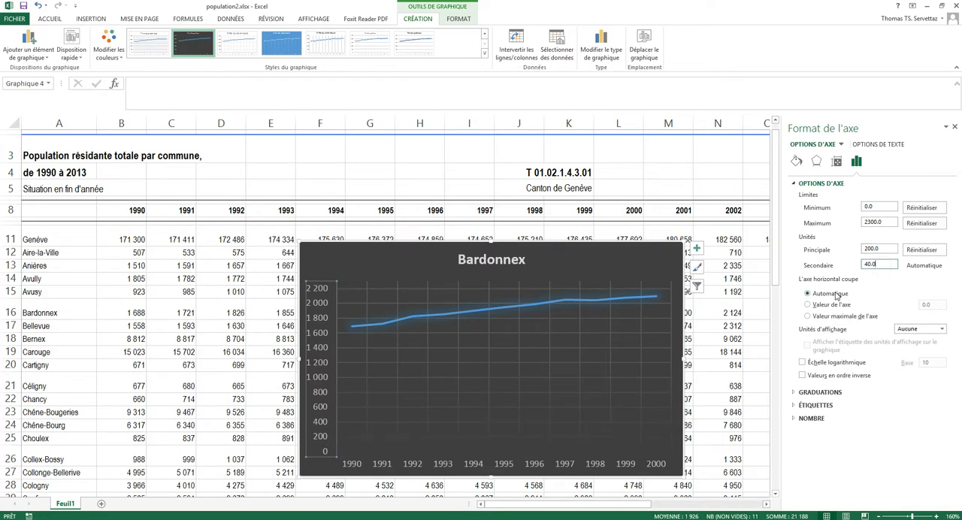
# Step: Examine the vertical axis's tick mark, label position and number format options, leaving them as they are
pyautogui.click(795, 392)
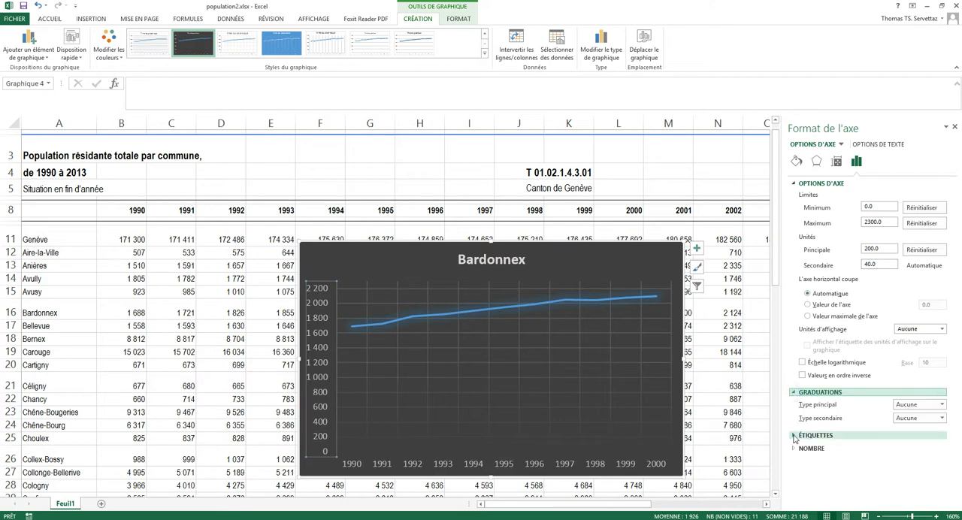
pyautogui.click(795, 392)
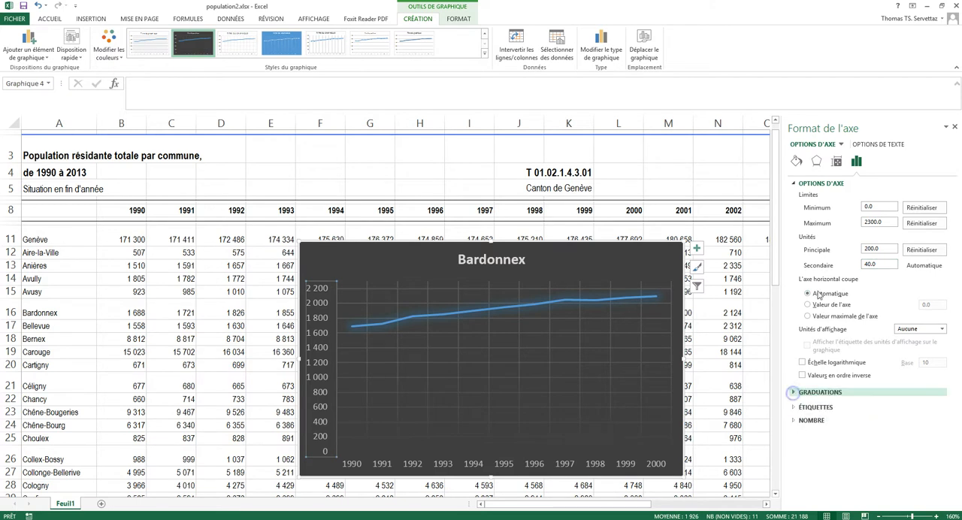
pyautogui.click(804, 406)
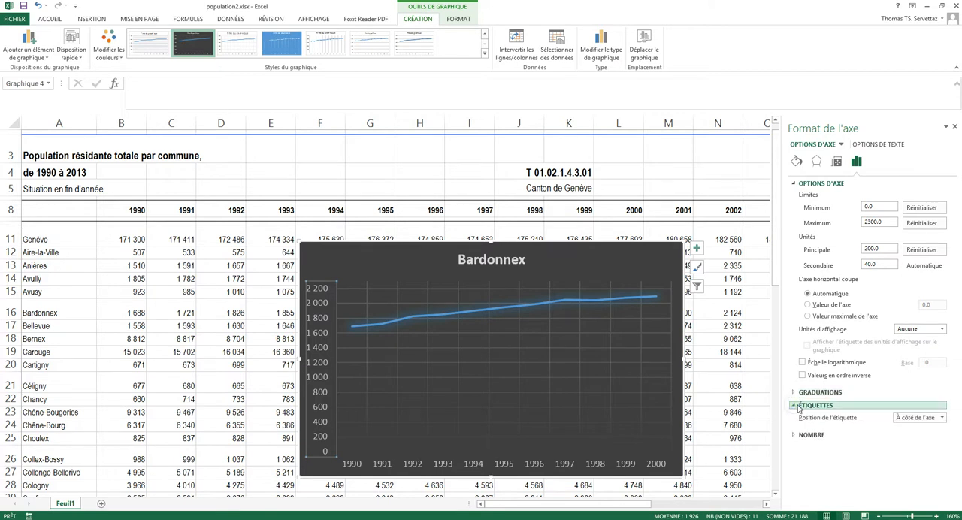
pyautogui.click(942, 417)
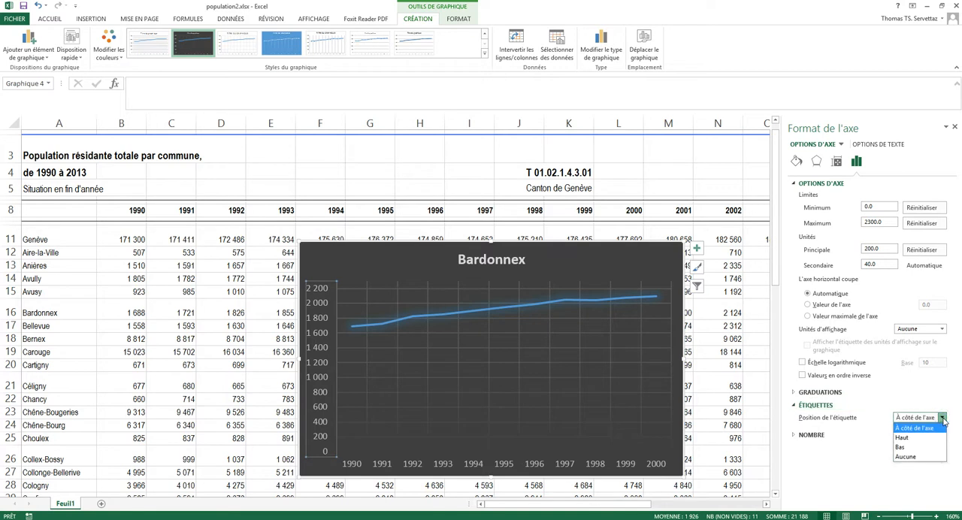
pyautogui.click(869, 402)
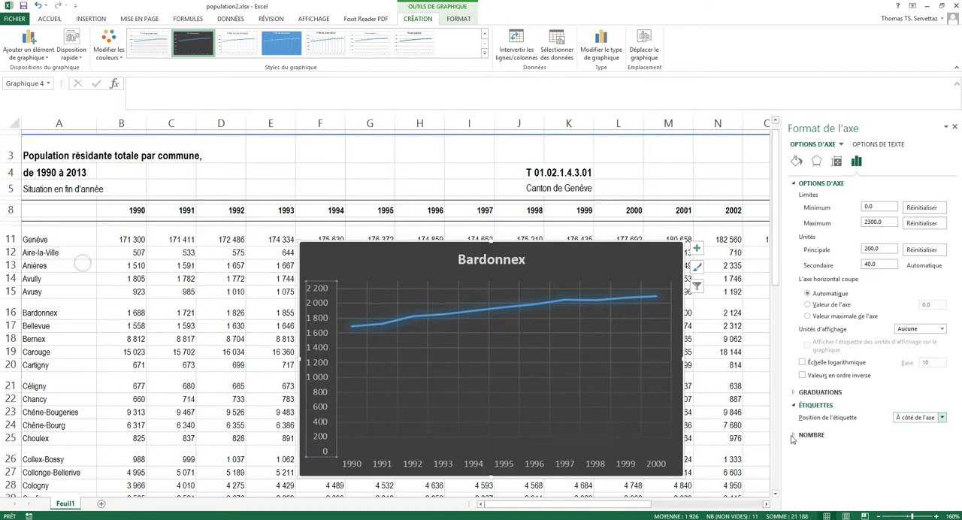
pyautogui.click(795, 435)
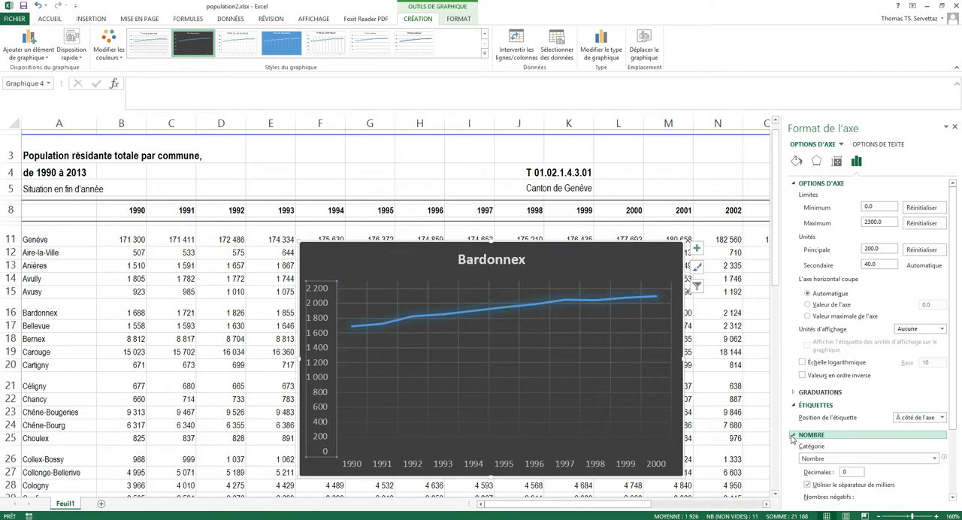
pyautogui.click(793, 438)
pyautogui.click(795, 394)
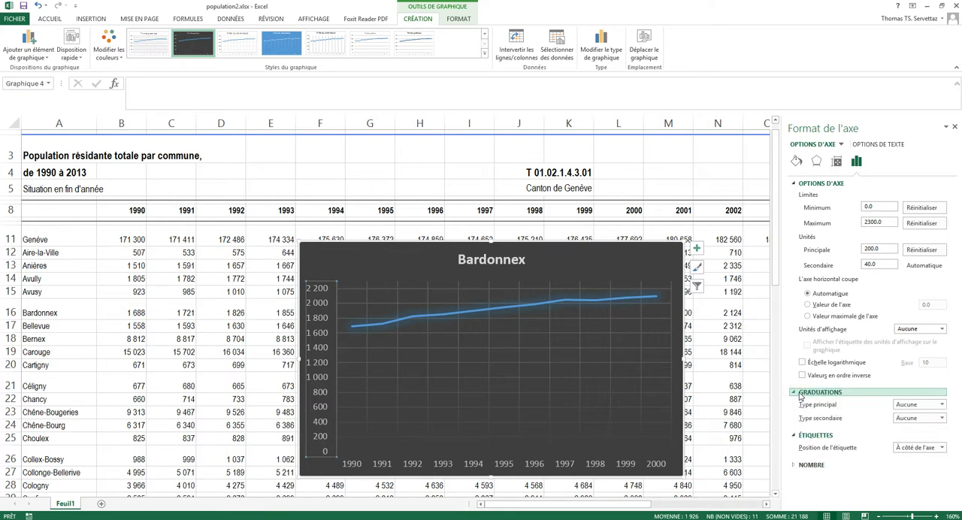
pyautogui.click(955, 127)
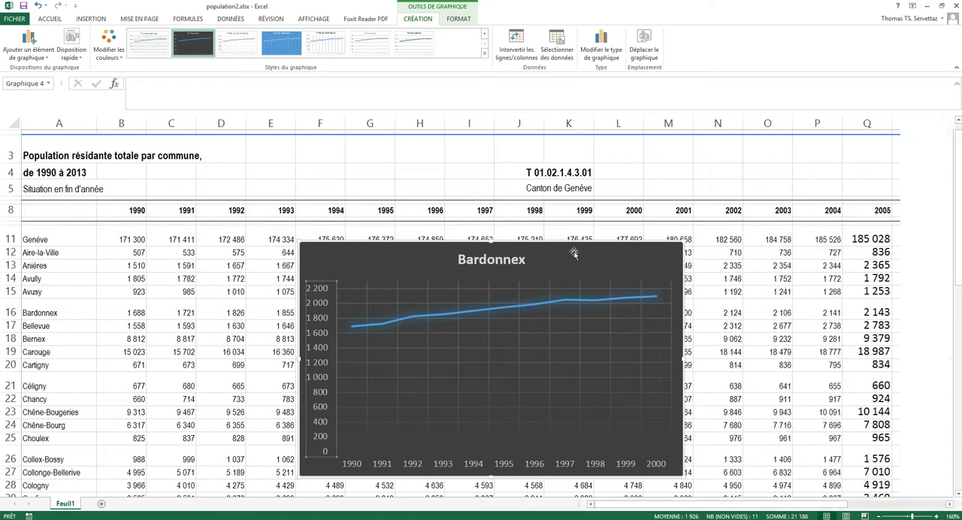
# Step: Fill the chart area with a solid very dark grey, one shade lighter than the darkest black tint in the theme colours
pyautogui.click(361, 261)
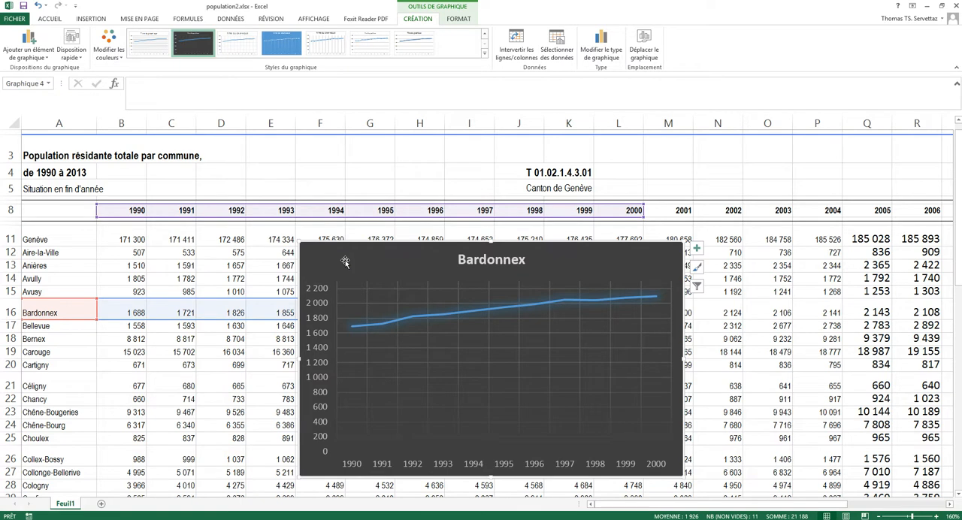
pyautogui.rightClick(345, 261)
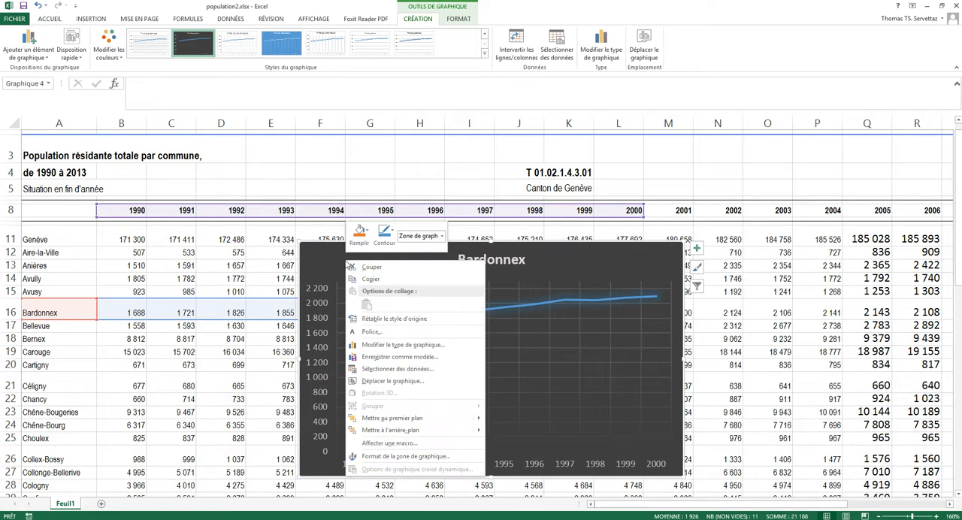
pyautogui.click(409, 456)
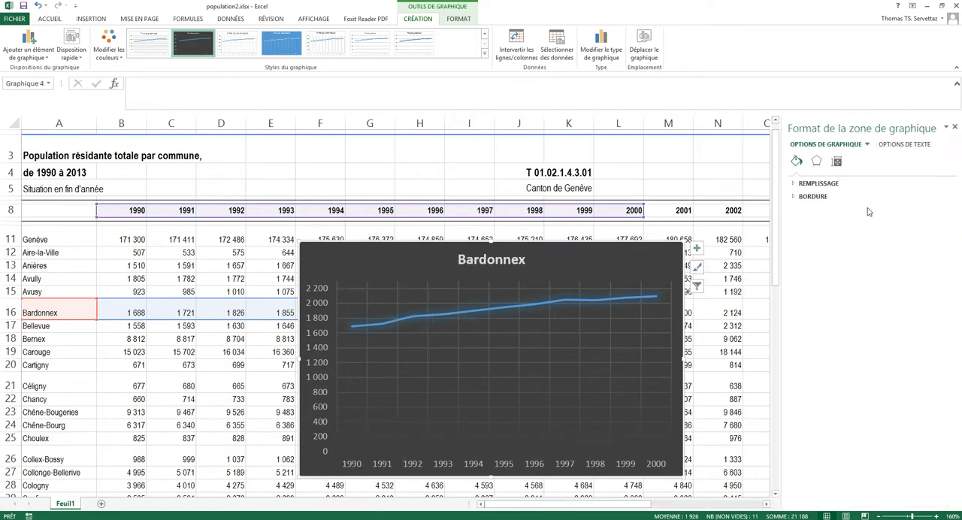
pyautogui.click(796, 185)
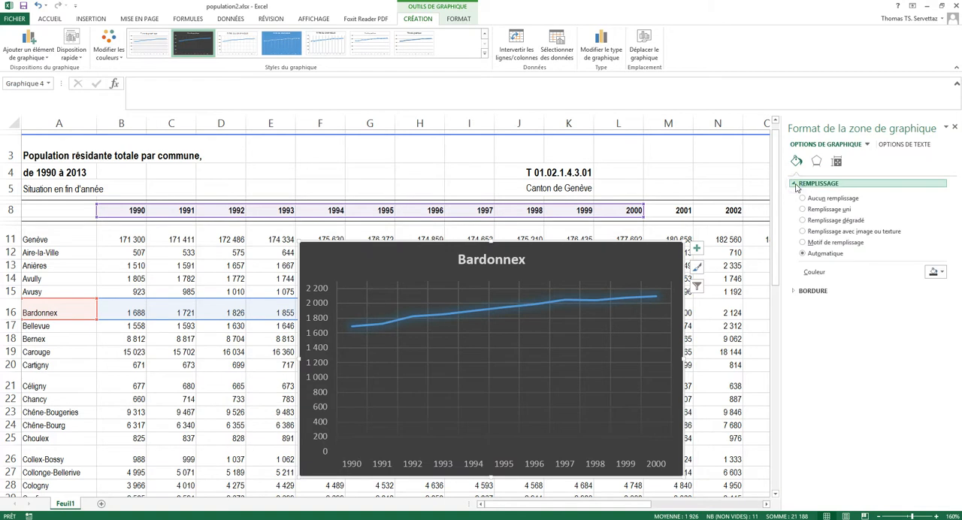
pyautogui.click(937, 272)
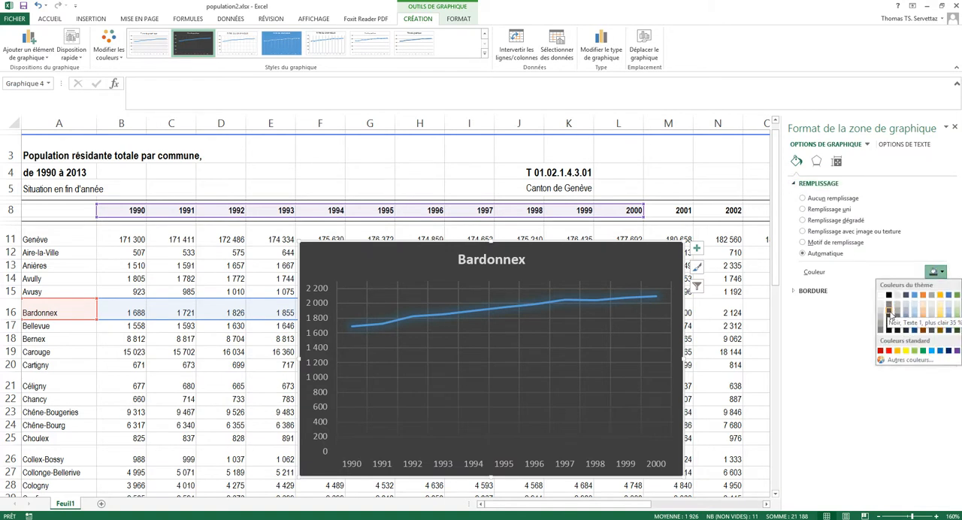
pyautogui.click(889, 312)
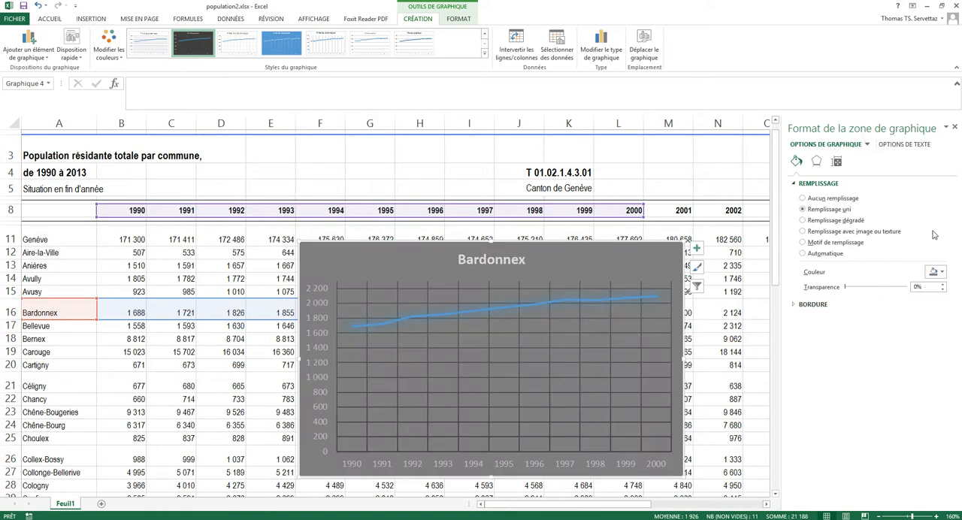
pyautogui.click(937, 272)
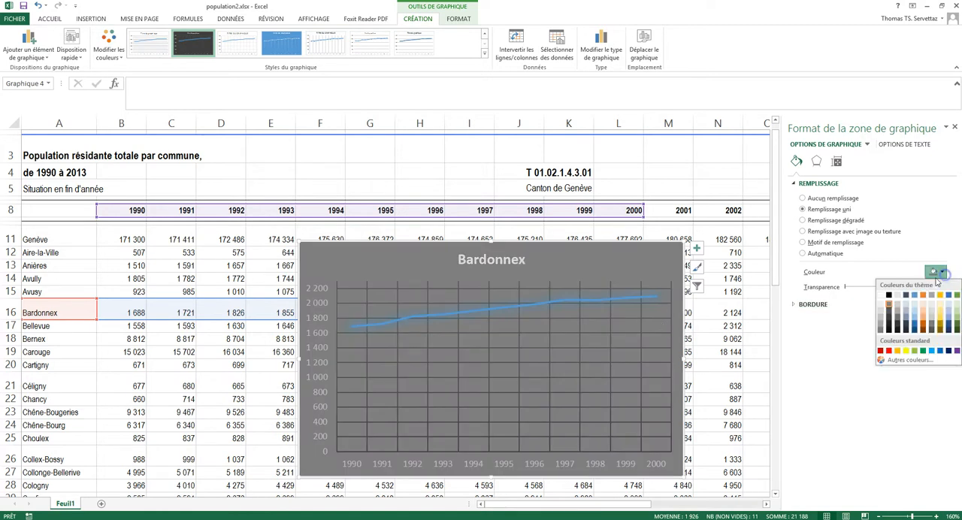
pyautogui.click(890, 331)
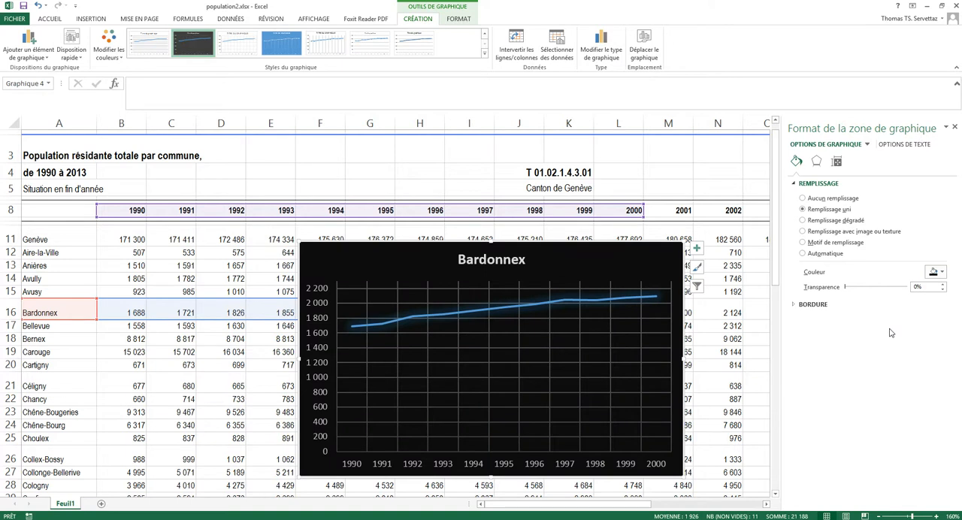
pyautogui.click(943, 273)
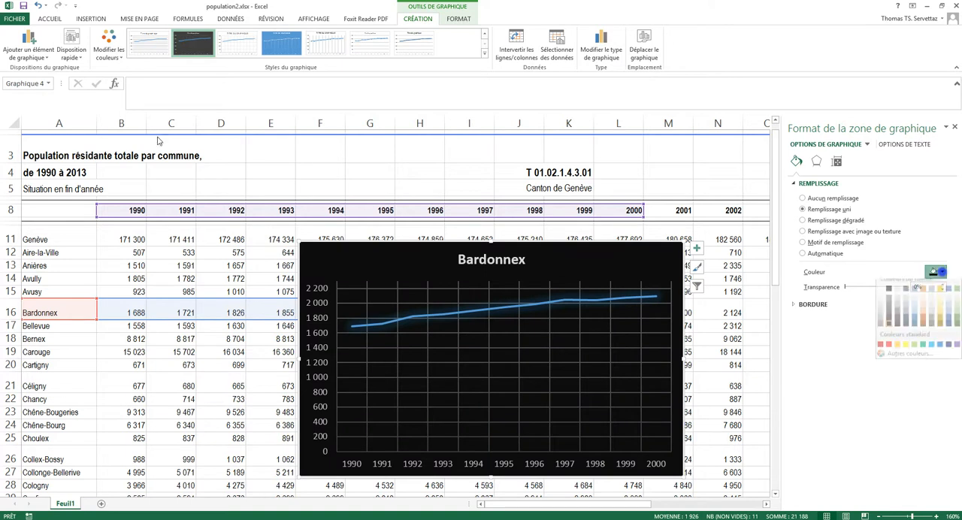
pyautogui.click(890, 327)
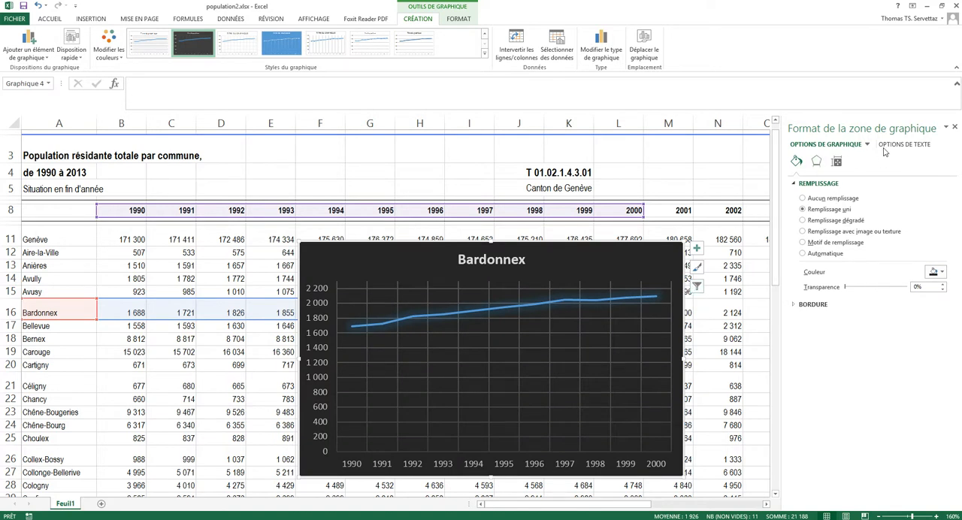
pyautogui.click(955, 129)
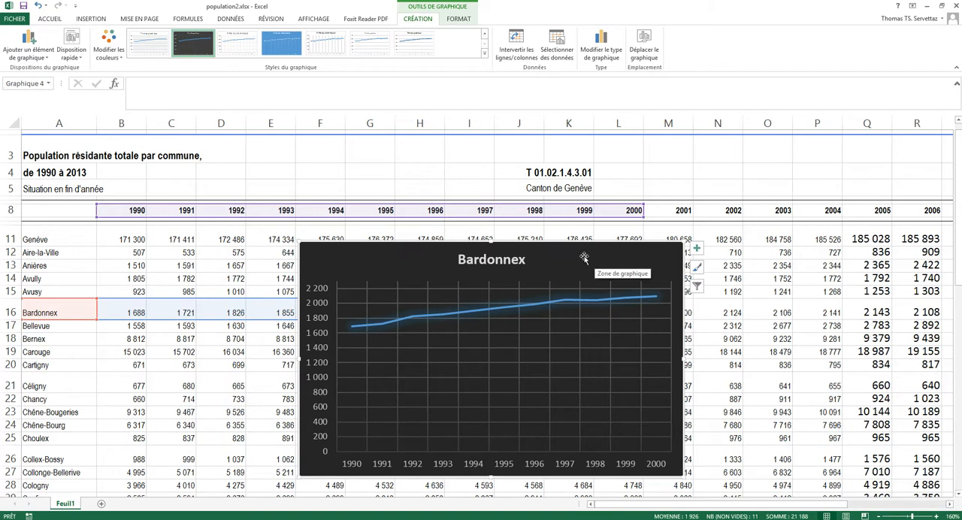
# Step: Replace the chart title with "Evolution population de Bardonnex (GE)" and close the formatting options
pyautogui.doubleClick(483, 259)
pyautogui.moveTo(521, 259); pyautogui.dragTo(457, 260)
pyautogui.write('a')
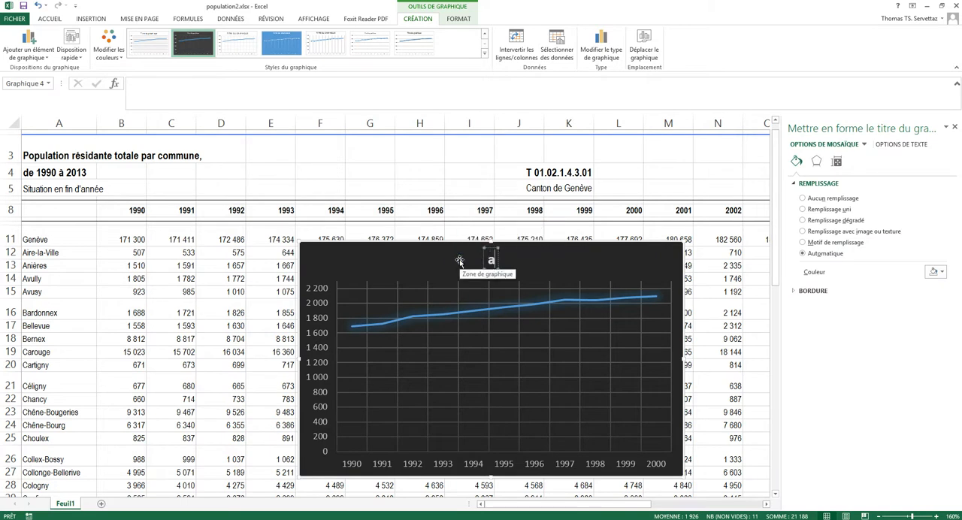
pyautogui.press('BackSpace')
pyautogui.write('Po')
pyautogui.press('BackSpace')
pyautogui.press('BackSpace')
pyautogui.write('Evolution du')
pyautogui.press('BackSpace')
pyautogui.press('BackSpace')
pyautogui.press('BackSpace')
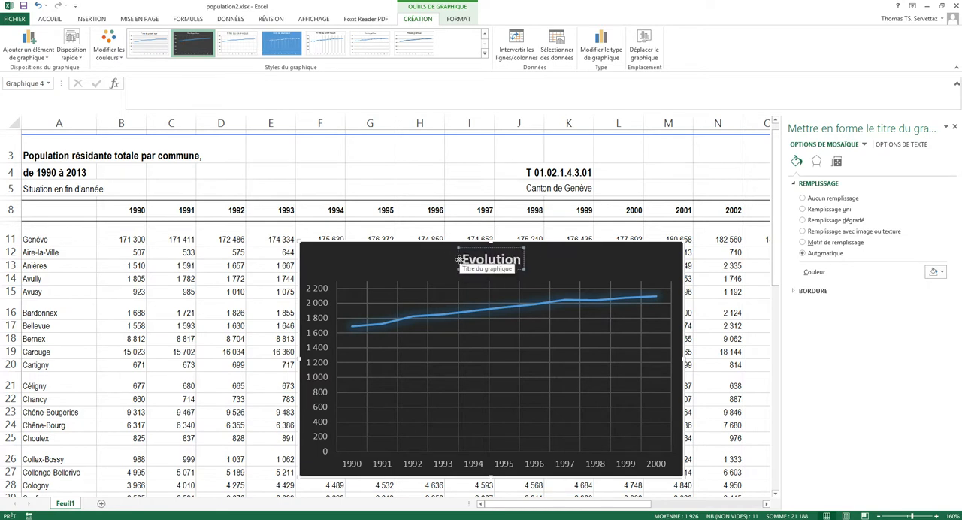
pyautogui.write('population de')
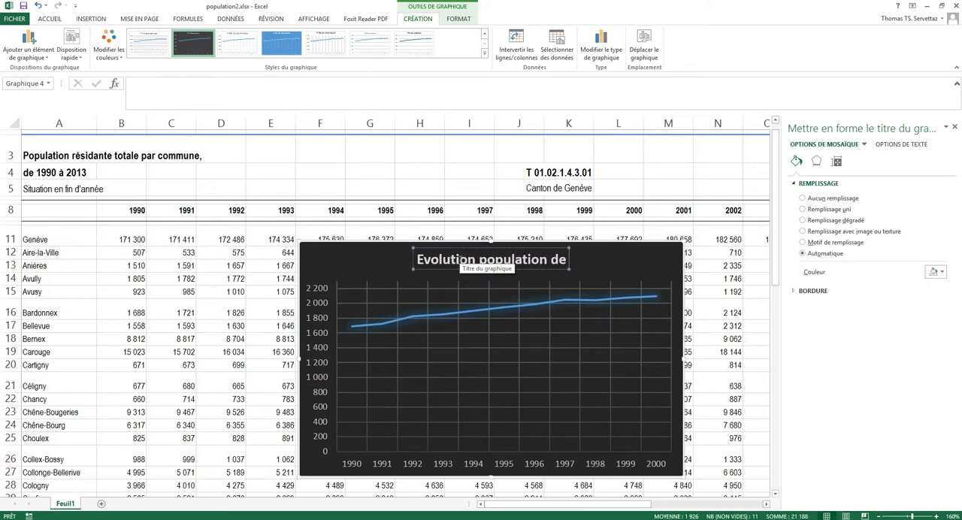
pyautogui.write(' Bardonnex (GE)')
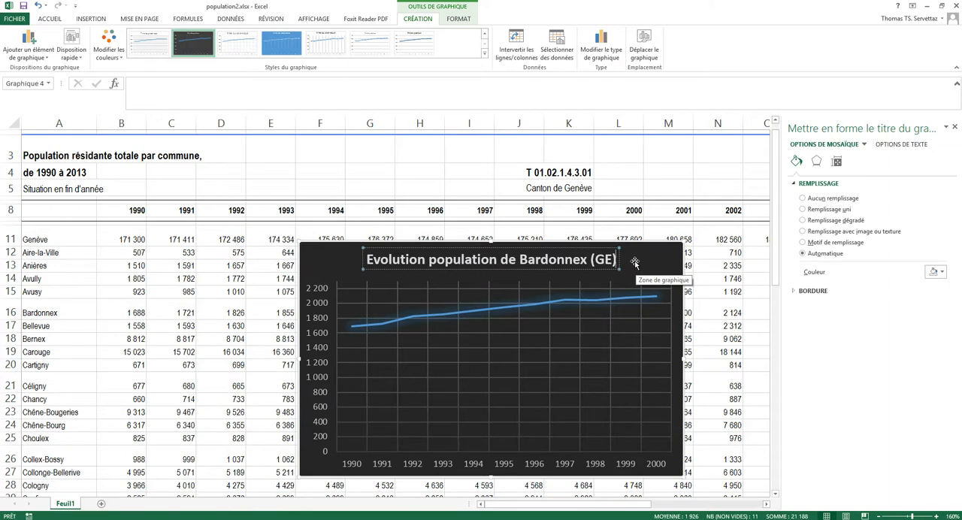
pyautogui.click(643, 262)
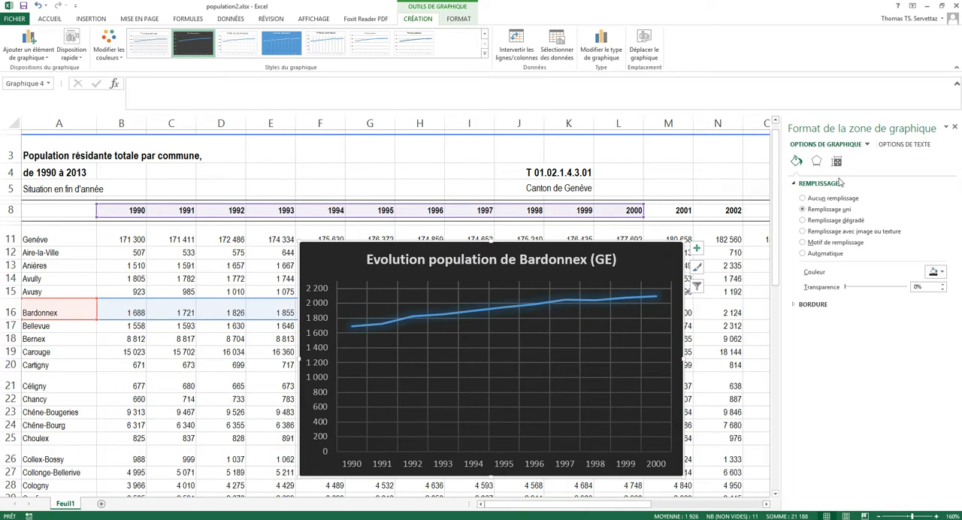
pyautogui.click(956, 129)
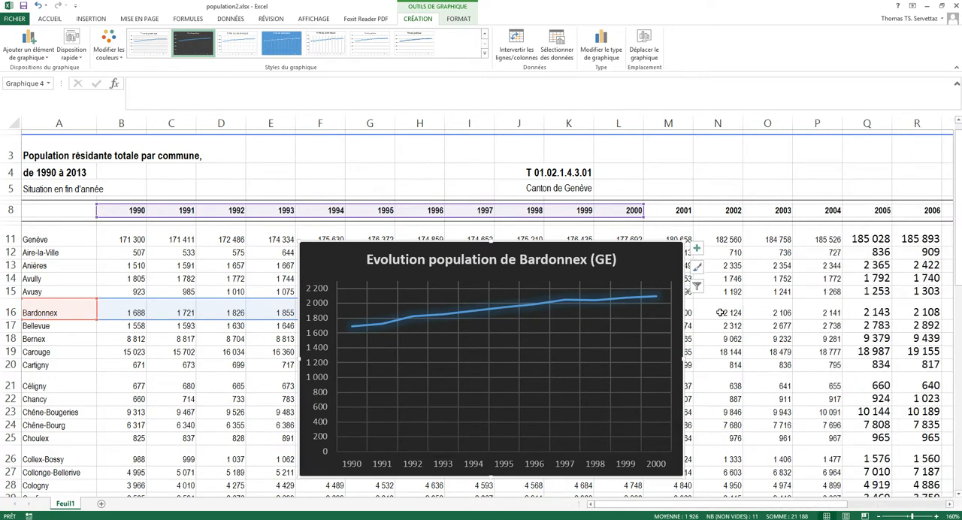
# Step: Move the Bardonnex population chart out of Feuil1 into a new chart sheet named "Pop Bardonnex"
pyautogui.scroll(-4, 652, 313)
pyautogui.moveTo(402, 227); pyautogui.dragTo(625, 326)
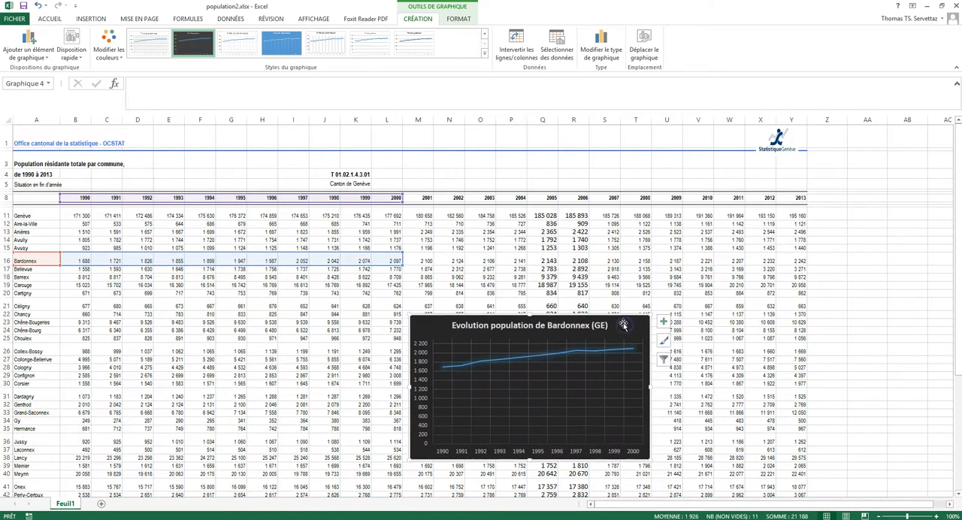
pyautogui.rightClick(625, 328)
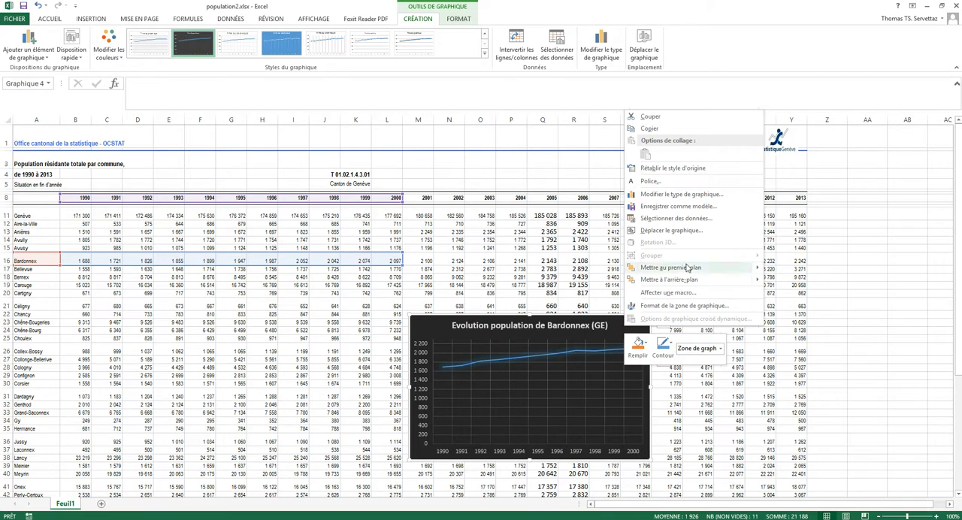
pyautogui.click(674, 231)
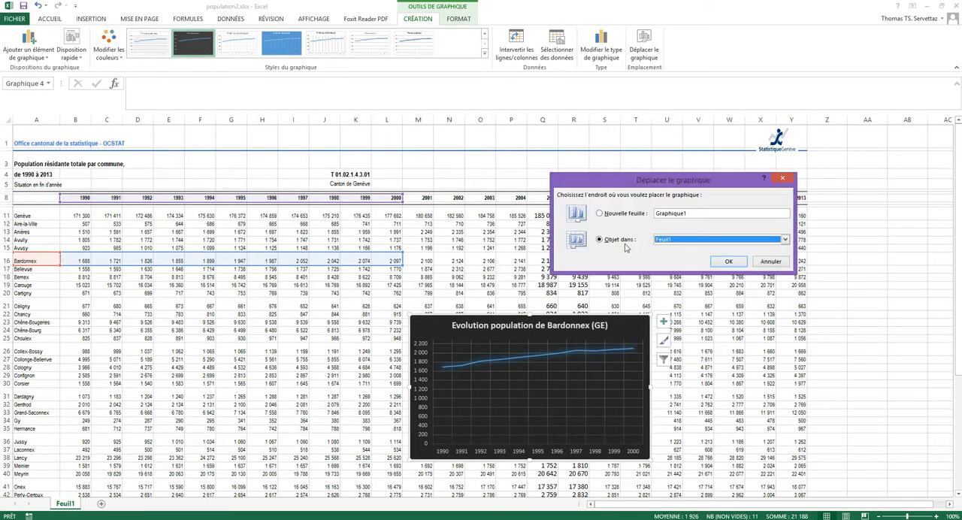
pyautogui.click(600, 215)
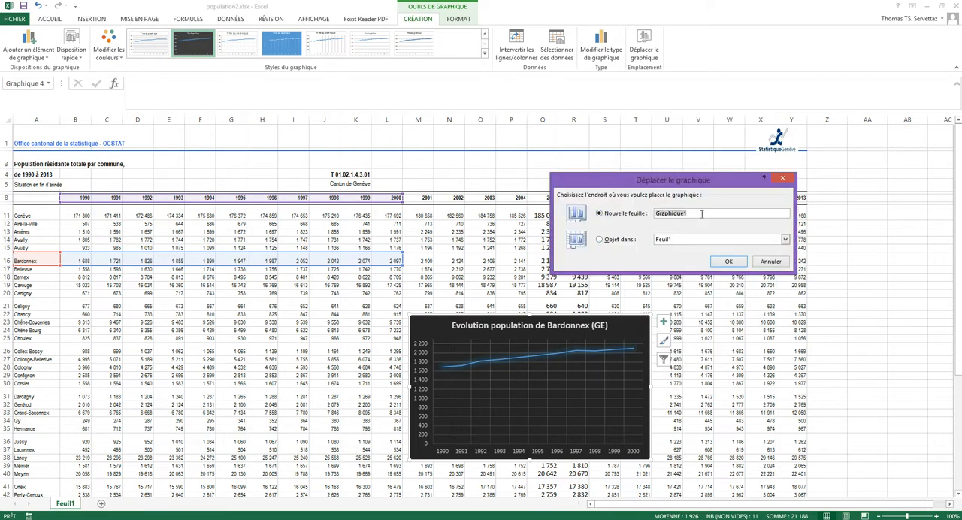
pyautogui.write('Pop Bardonnex')
pyautogui.click(726, 261)
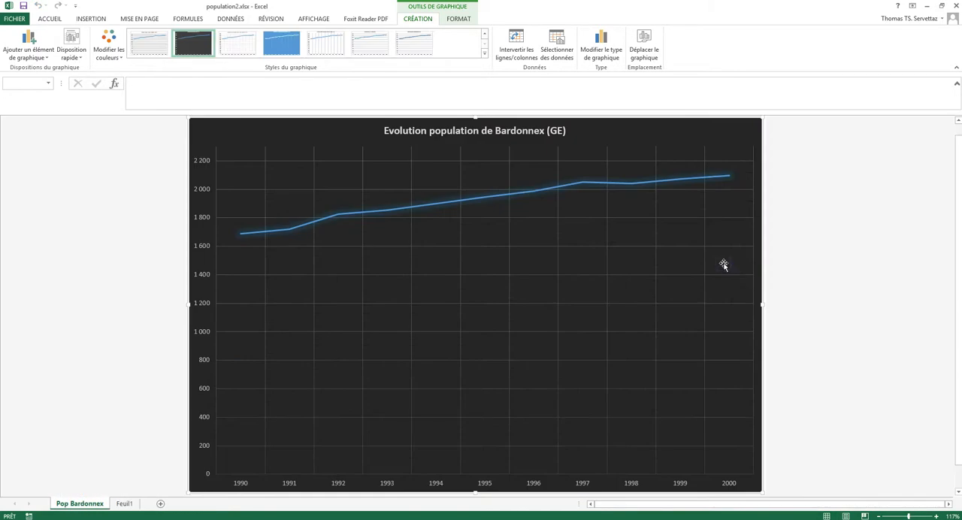
# Step: Move the chart from the Pop Bardonnex sheet back into Feuil1 as an embedded object
pyautogui.click(124, 503)
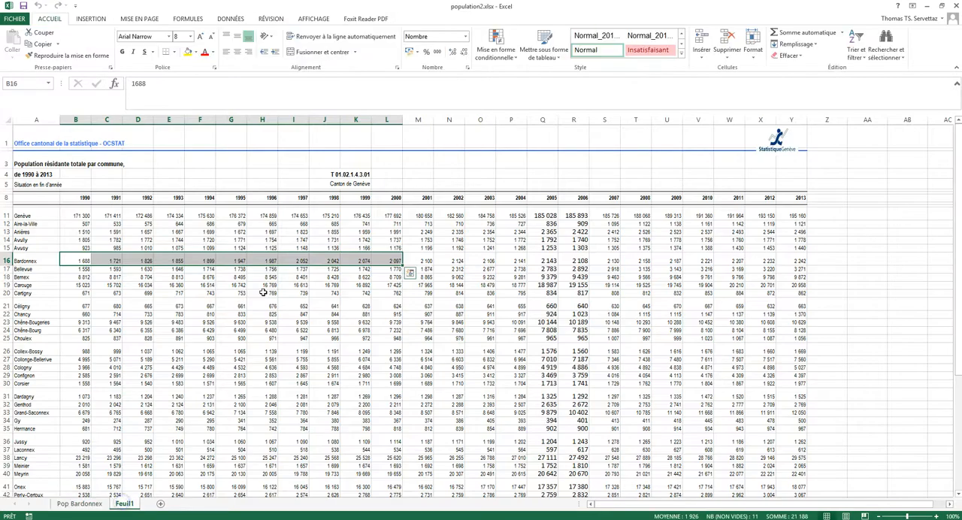
pyautogui.click(81, 504)
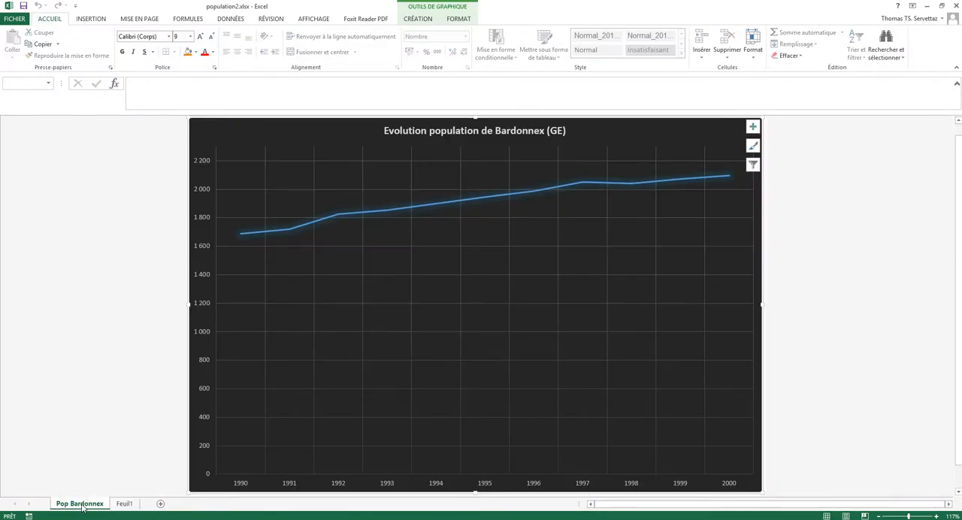
pyautogui.rightClick(301, 152)
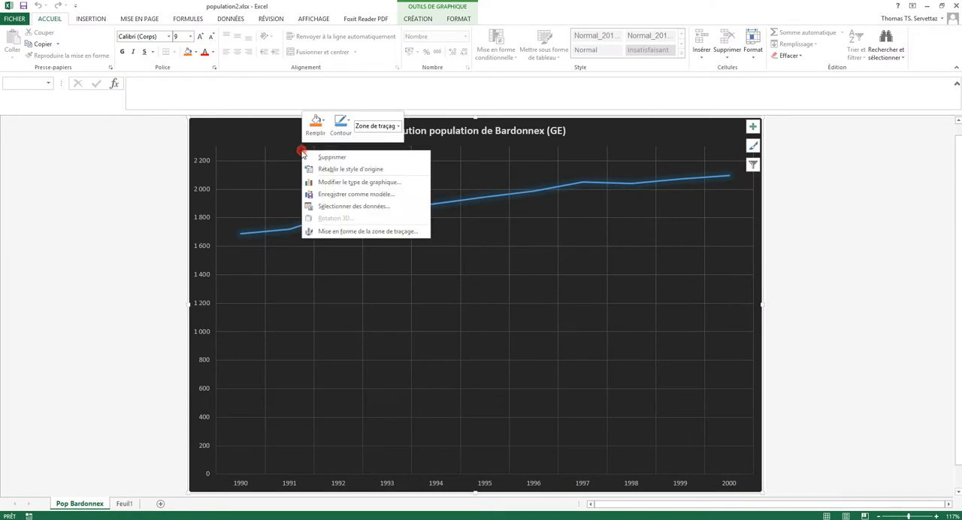
pyautogui.rightClick(257, 138)
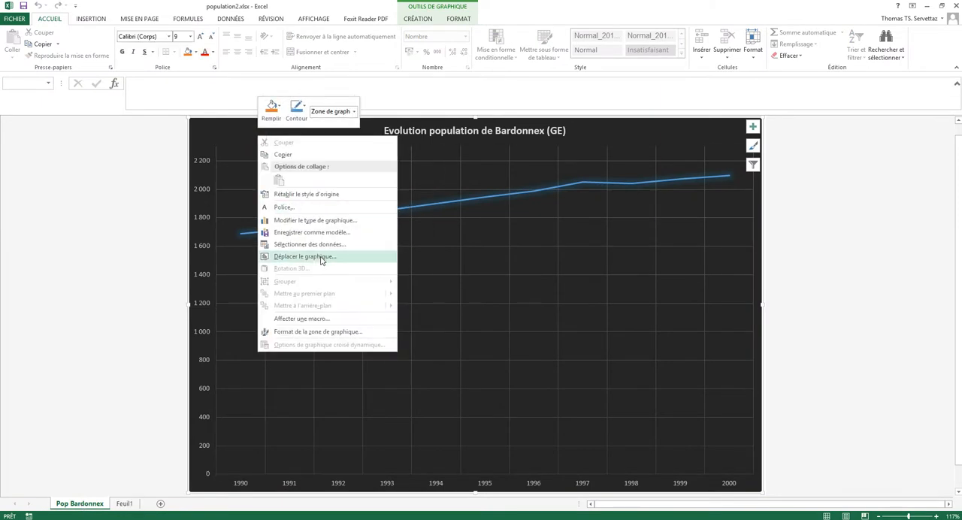
pyautogui.rightClick(459, 202)
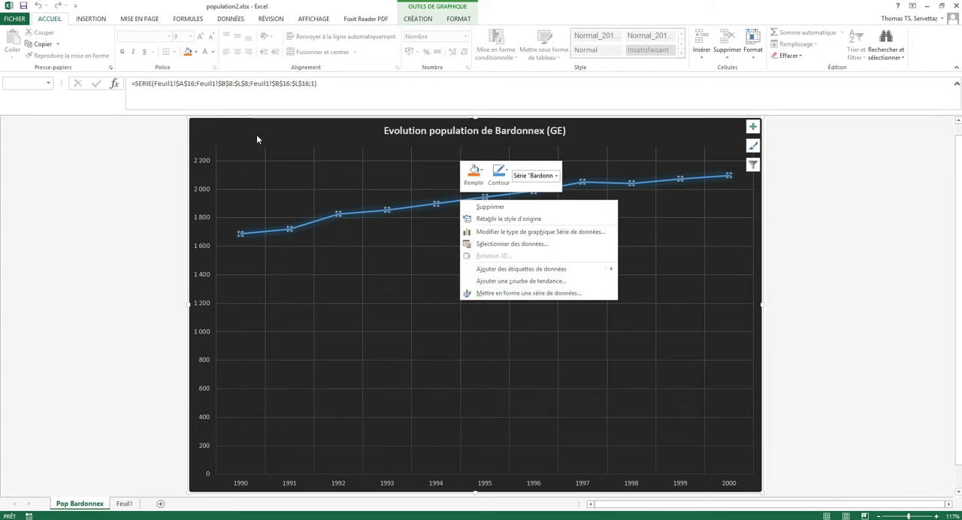
pyautogui.rightClick(218, 133)
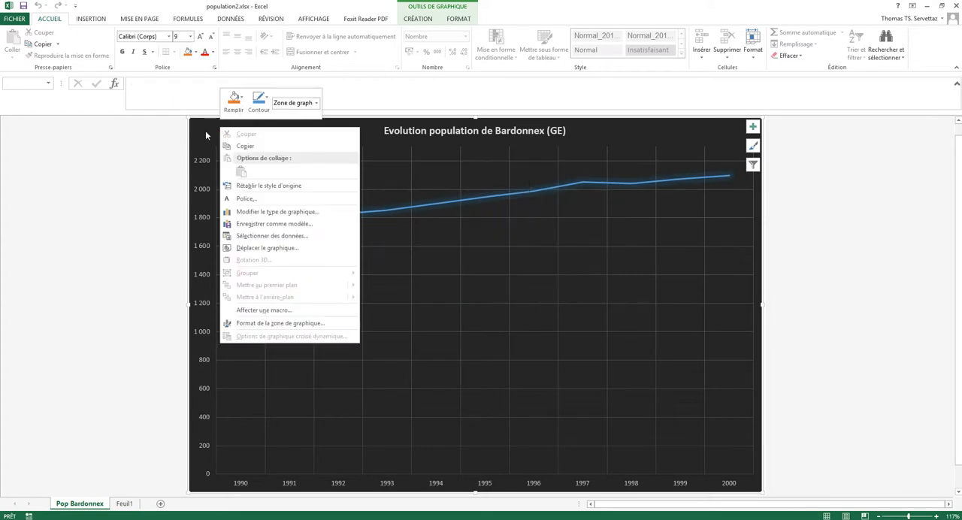
pyautogui.click(267, 248)
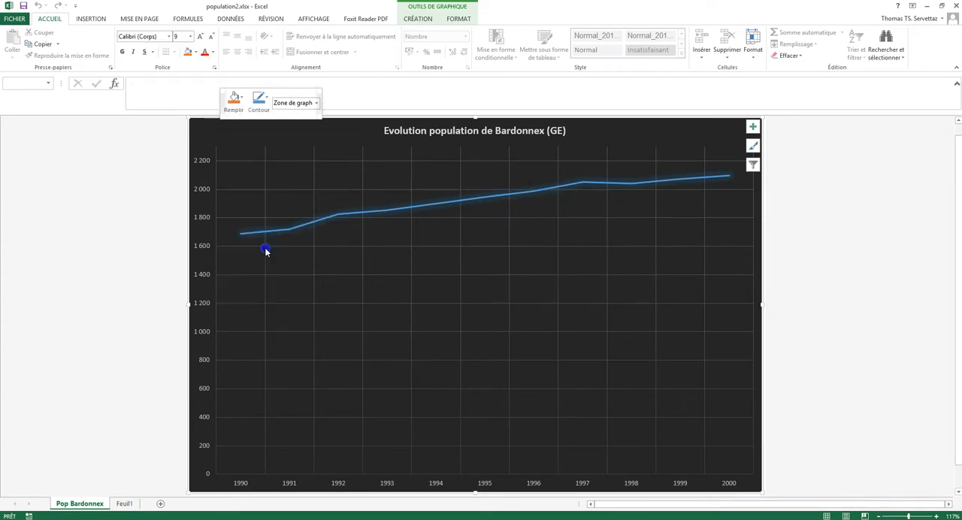
pyautogui.click(190, 258)
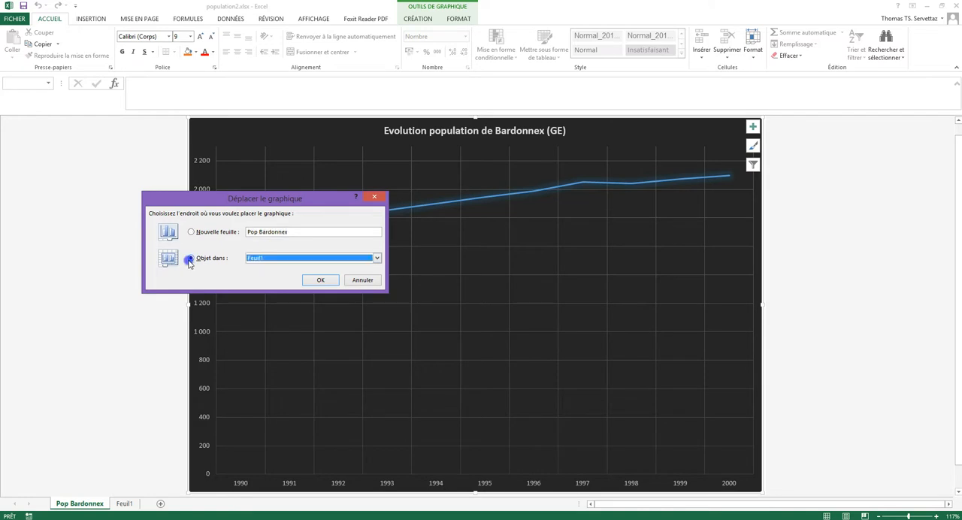
pyautogui.click(329, 281)
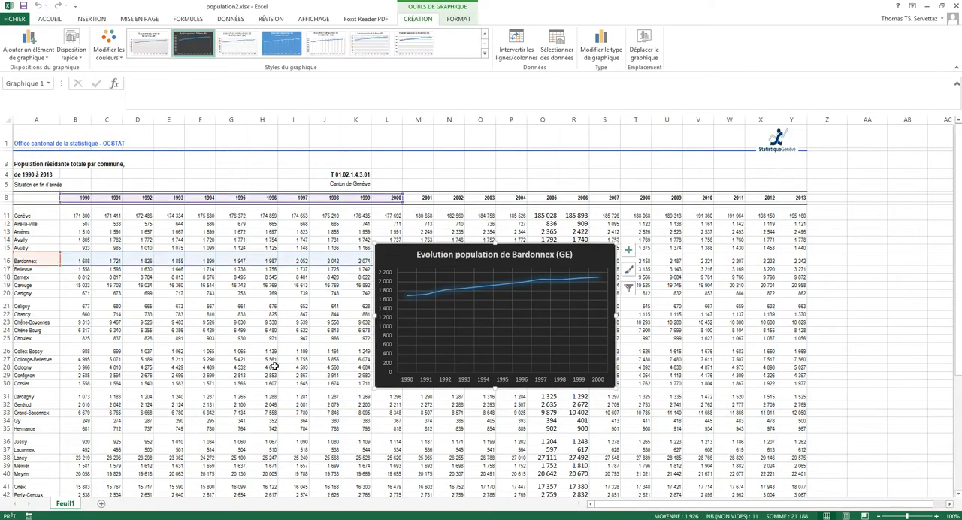
# Step: Place the chart in the empty area to the right of the population table, past the 2013 column, and deselect it
pyautogui.moveTo(813, 240); pyautogui.dragTo(386, 374)
pyautogui.scroll(-4, 293, 337)
pyautogui.moveTo(157, 213); pyautogui.dragTo(423, 137)
pyautogui.scroll(1, 77, 219)
pyautogui.scroll(4, 77, 219)
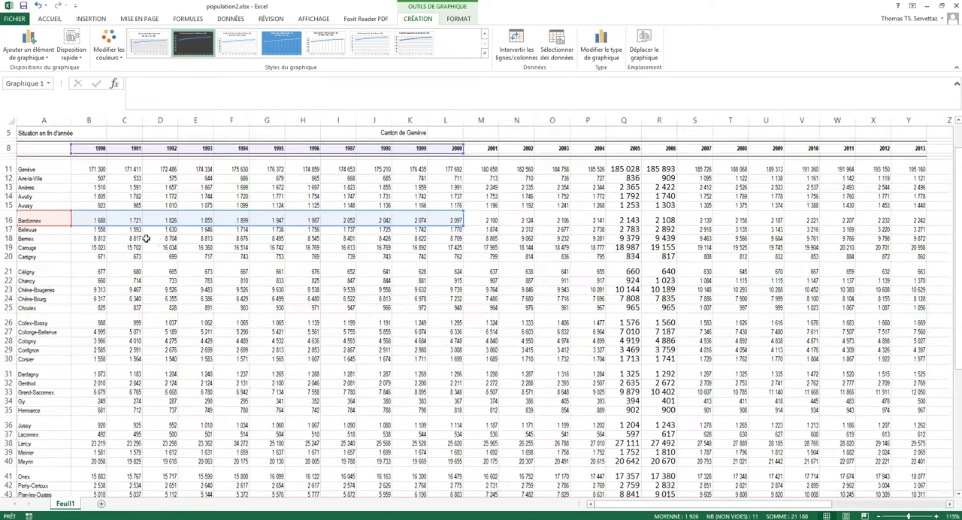
pyautogui.scroll(-1, 245, 236)
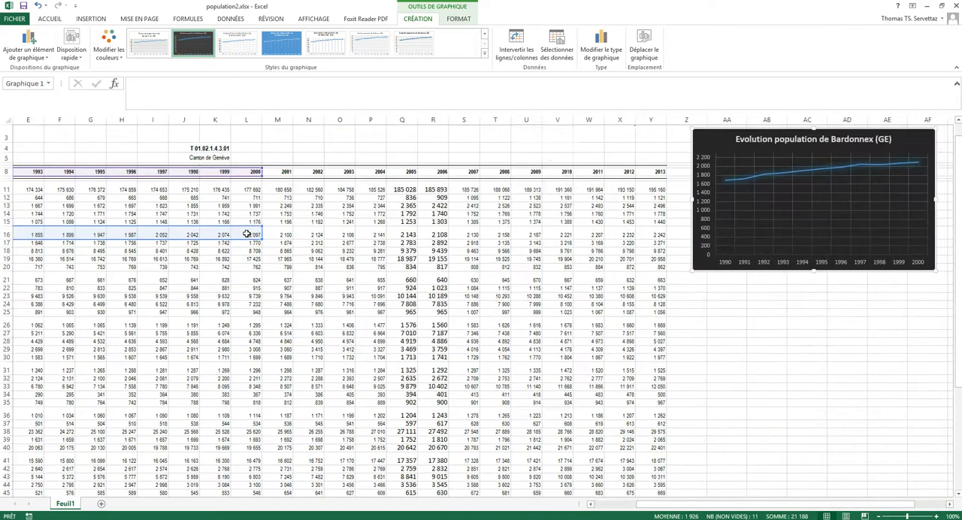
pyautogui.moveTo(726, 505); pyautogui.dragTo(636, 506)
pyautogui.click(317, 275)
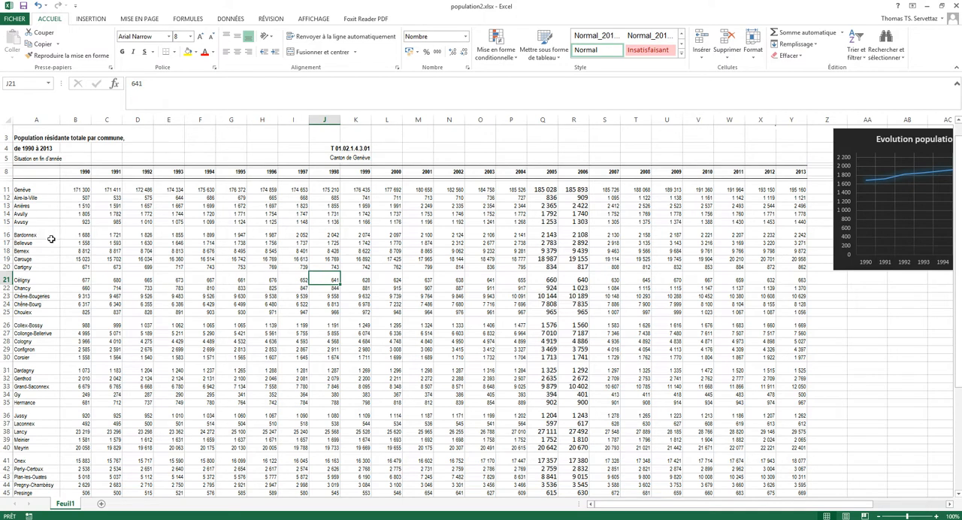
# Step: Select the Bardonnex, Plan-les-Ouates and Collonge-Bellerive rows from name through 2013, together with the years in B8:Y8
pyautogui.moveTo(35, 234); pyautogui.dragTo(798, 235)
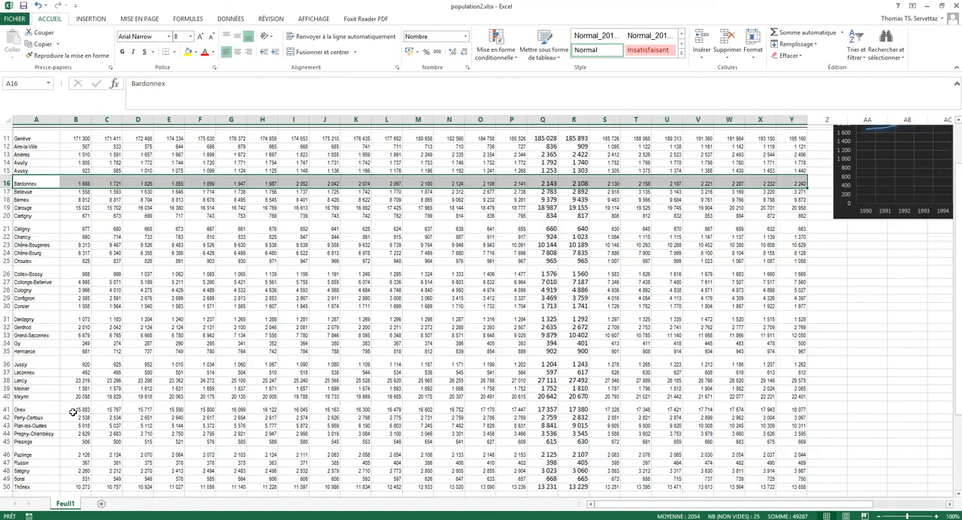
pyautogui.scroll(-3, 54, 419)
pyautogui.moveTo(33, 432); pyautogui.dragTo(801, 428)
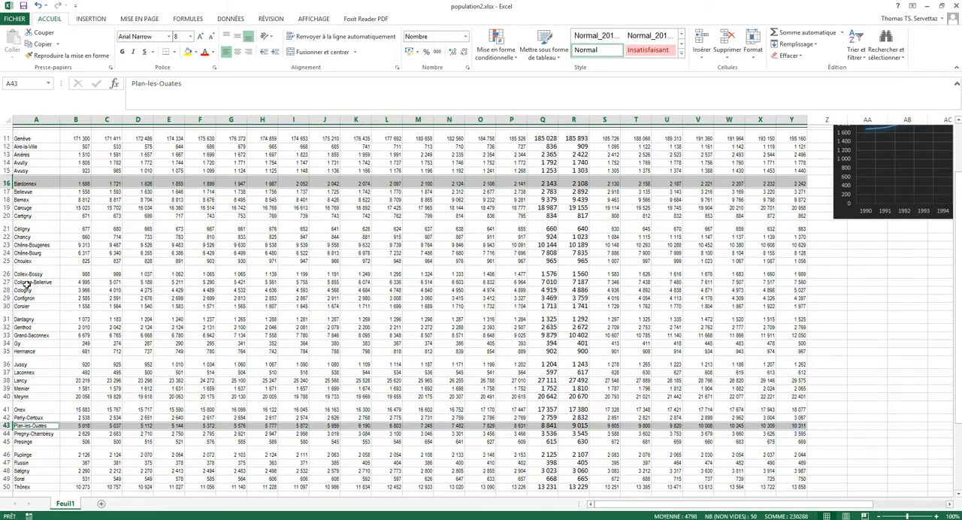
pyautogui.moveTo(25, 284); pyautogui.dragTo(800, 282)
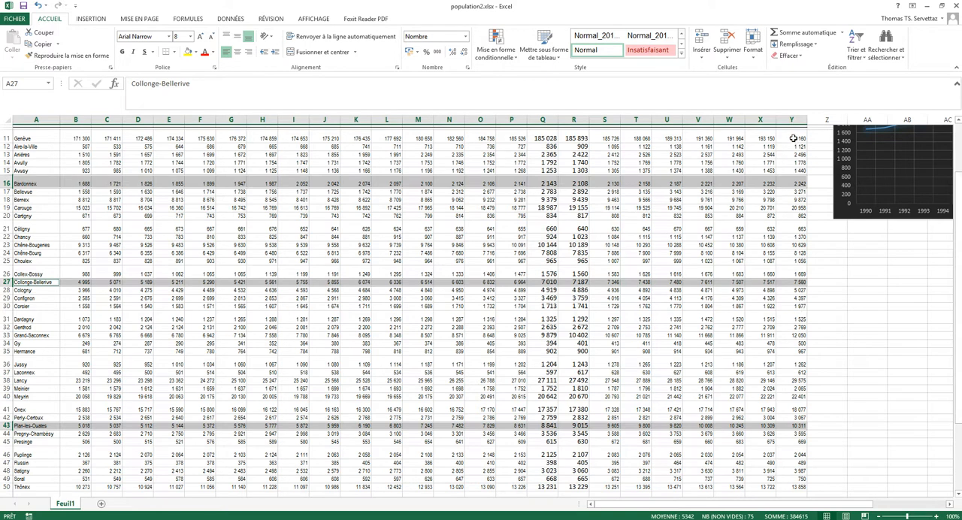
pyautogui.scroll(3, 902, 226)
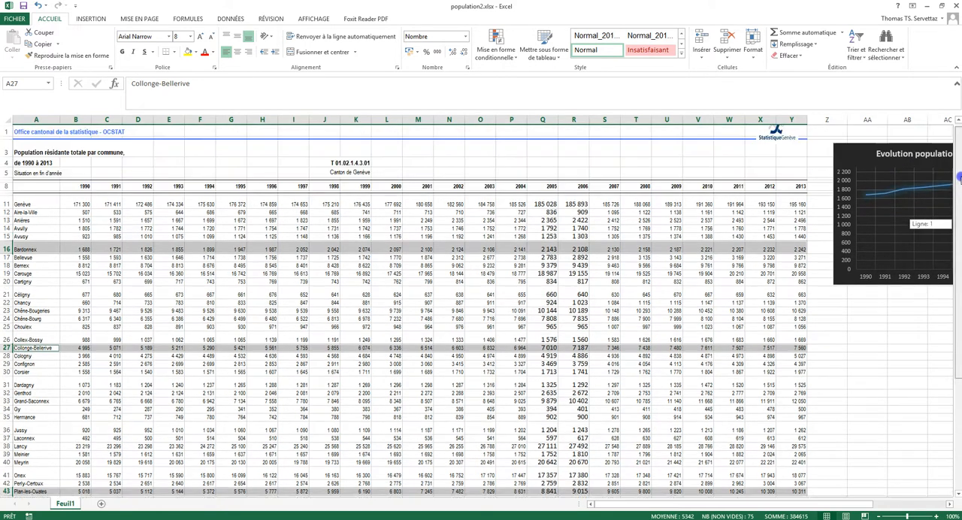
pyautogui.moveTo(76, 198); pyautogui.dragTo(796, 202)
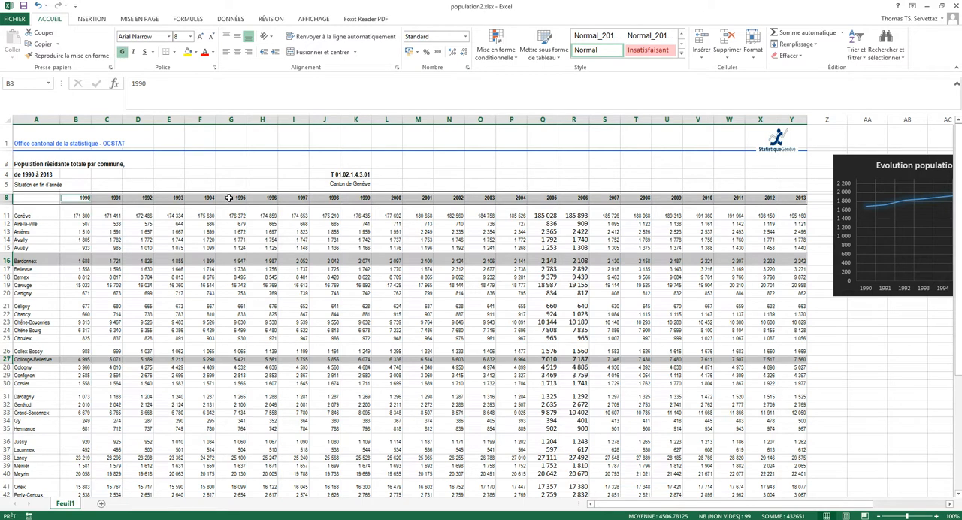
# Step: Try to insert a recommended chart from the selected communes and years
pyautogui.click(91, 19)
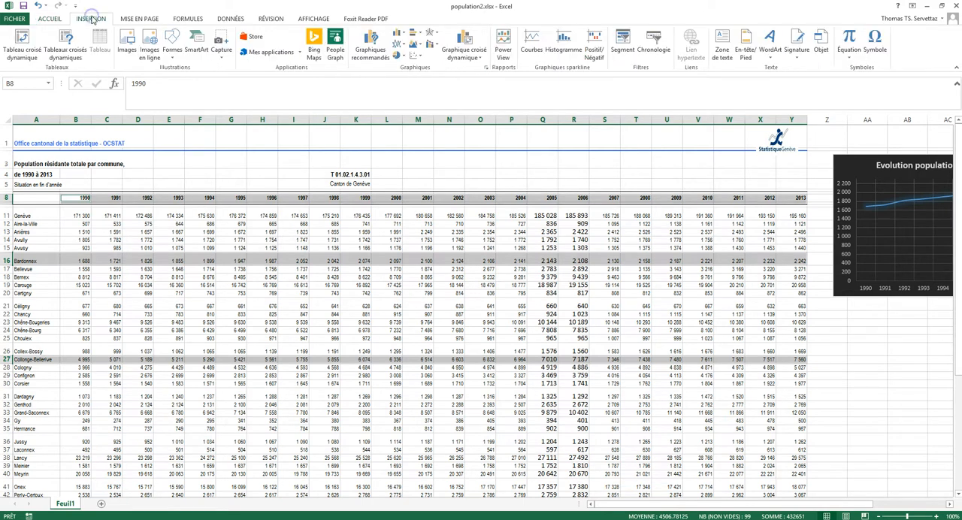
pyautogui.click(369, 51)
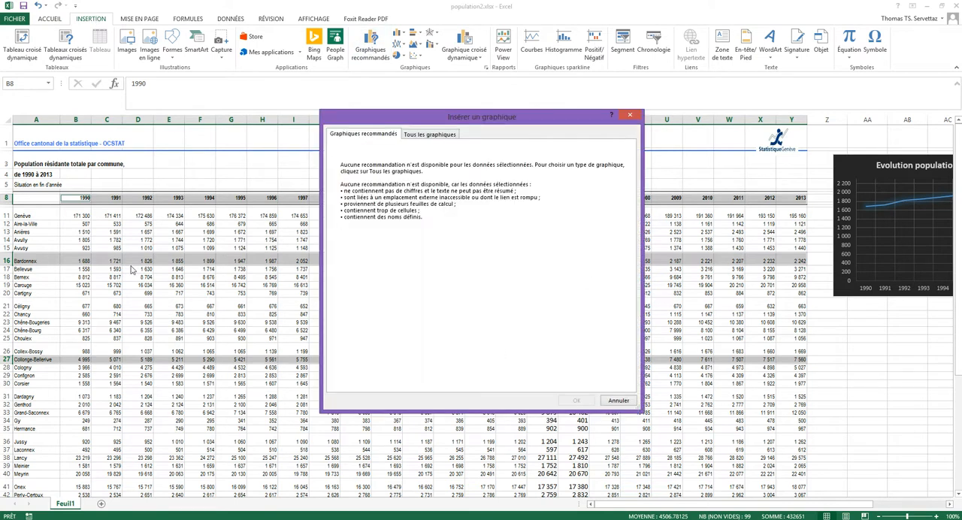
pyautogui.click(620, 403)
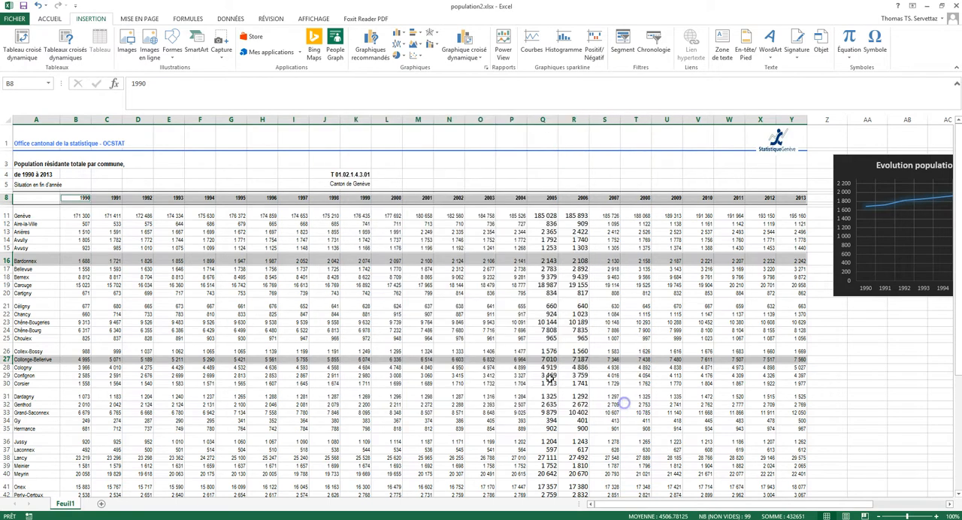
# Step: Select A8:Y8, including the empty corner cell, plus the full Bardonnex, Plan-les-Ouates and Collonge-Bellerive rows through 2013
pyautogui.click(32, 201)
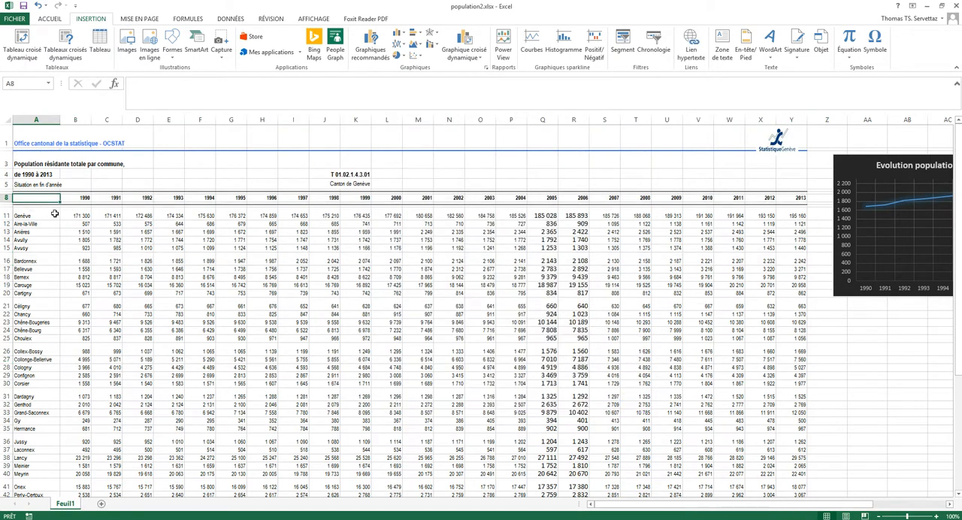
pyautogui.moveTo(32, 198); pyautogui.dragTo(798, 199)
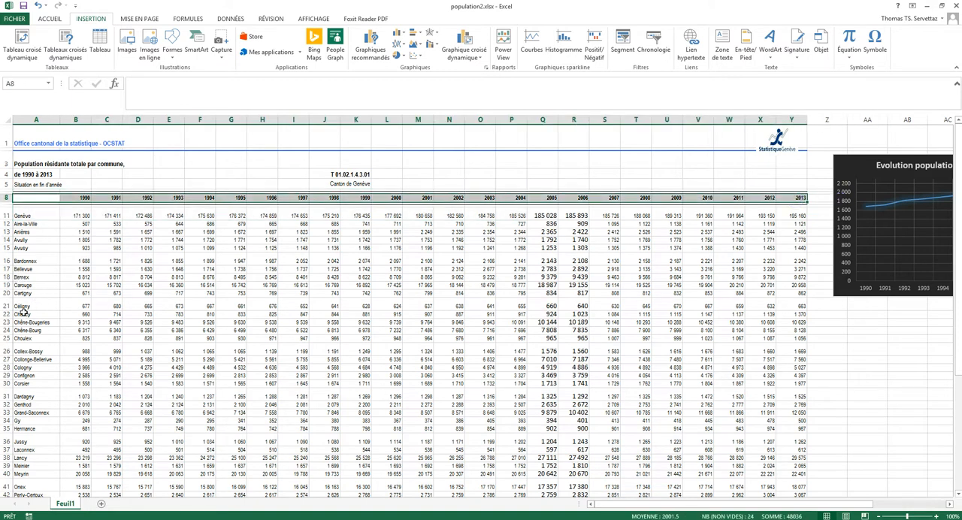
pyautogui.moveTo(26, 261); pyautogui.dragTo(795, 260)
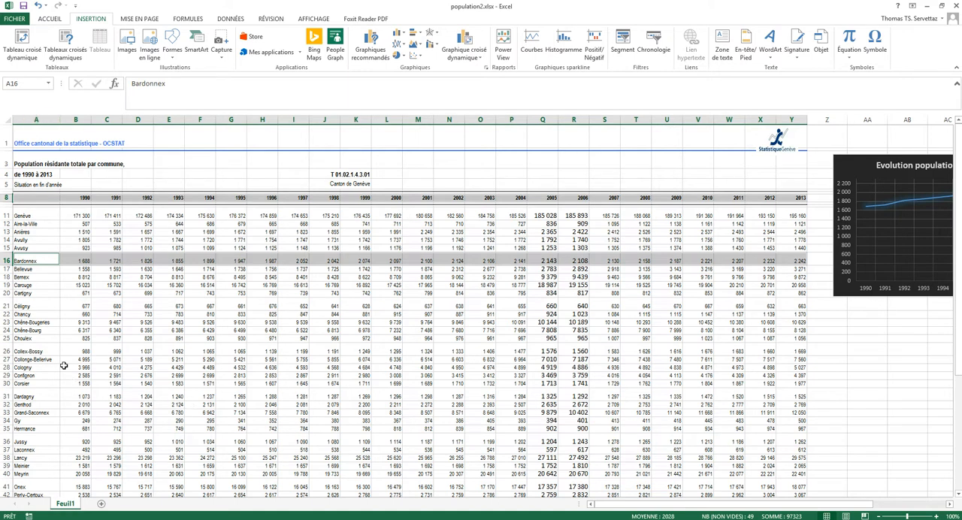
pyautogui.scroll(-2, 68, 405)
pyautogui.keyDown('ctrl'); pyautogui.moveTo(23, 435); pyautogui.dragTo(799, 436); pyautogui.keyUp('ctrl')
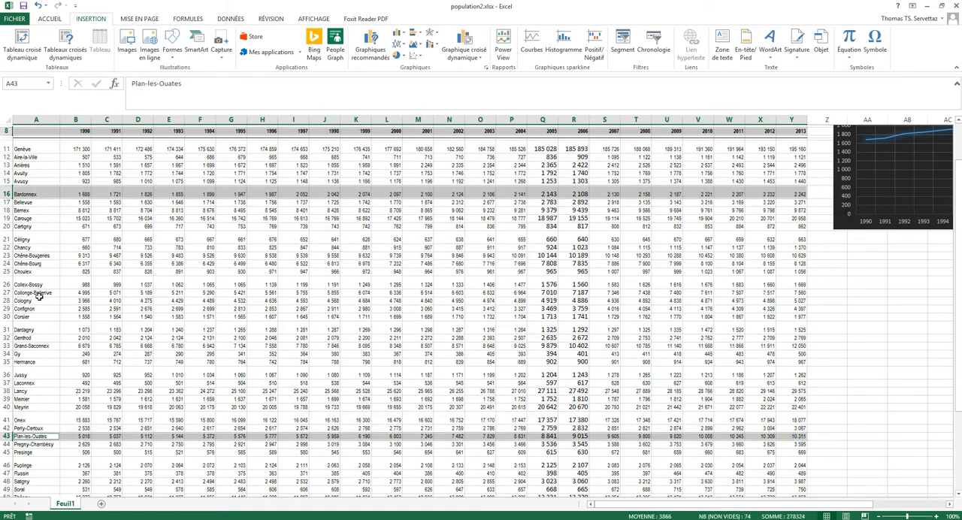
pyautogui.keyDown('ctrl'); pyautogui.moveTo(28, 293); pyautogui.dragTo(797, 293); pyautogui.keyUp('ctrl')
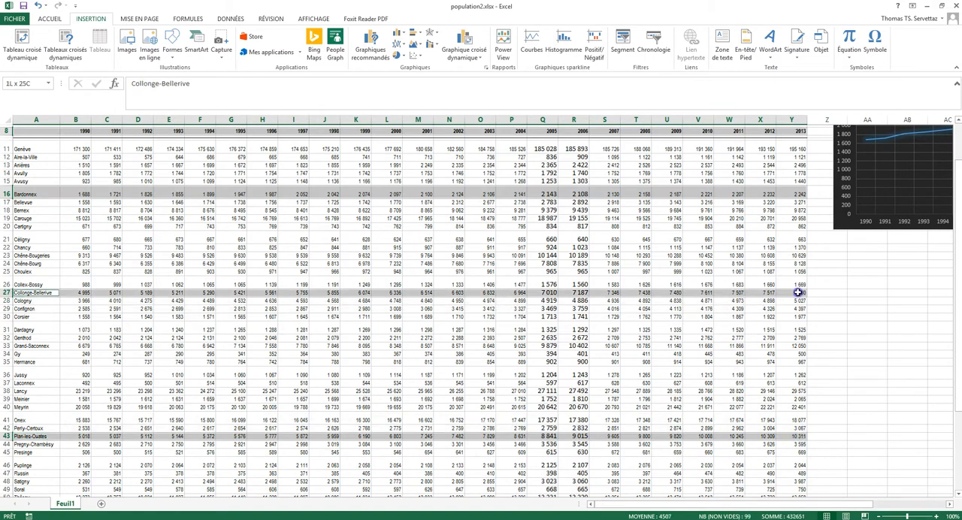
# Step: Compare the recommended chart types for the selection and insert the line chart (Courbes)
pyautogui.click(379, 46)
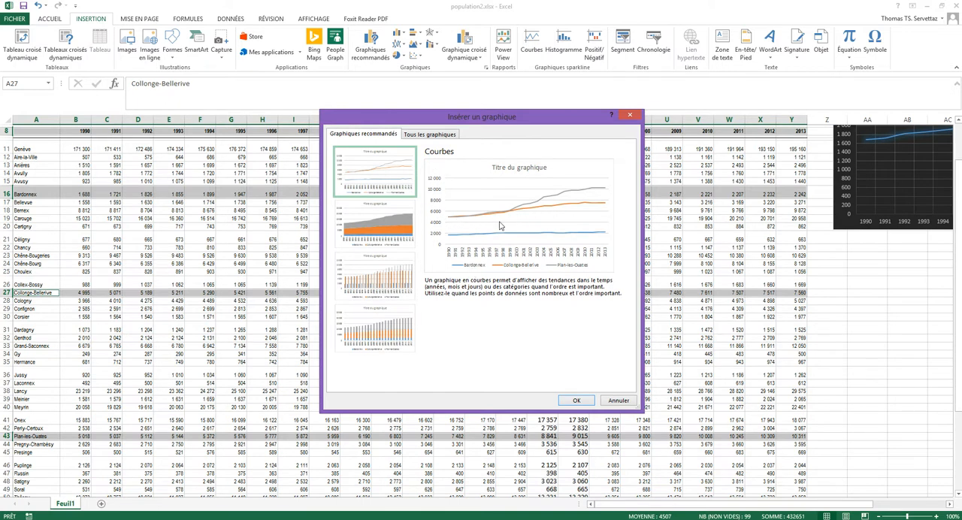
pyautogui.click(389, 237)
pyautogui.click(391, 280)
pyautogui.click(396, 342)
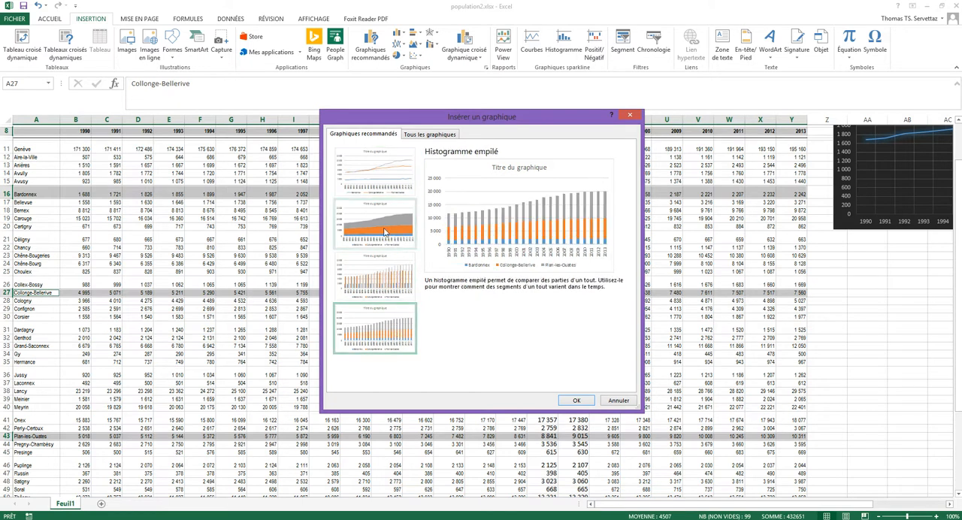
pyautogui.click(382, 172)
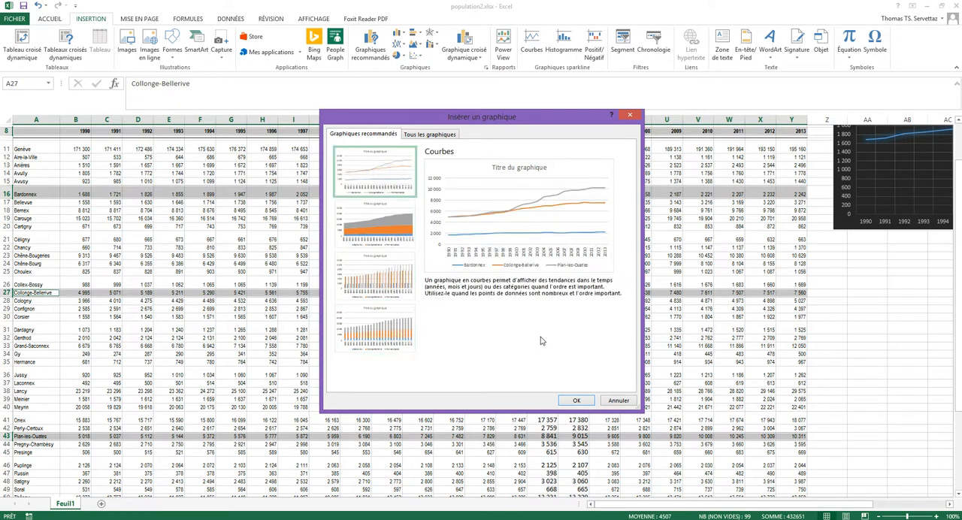
pyautogui.click(577, 400)
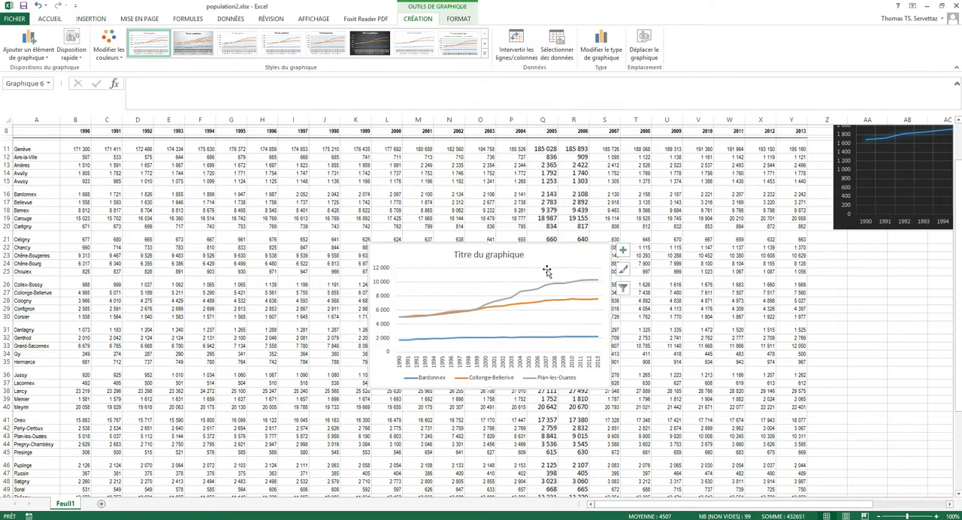
# Step: Place the new three-commune line chart below the dark Bardonnex chart, near the right edge of the table
pyautogui.moveTo(564, 259); pyautogui.dragTo(477, 229)
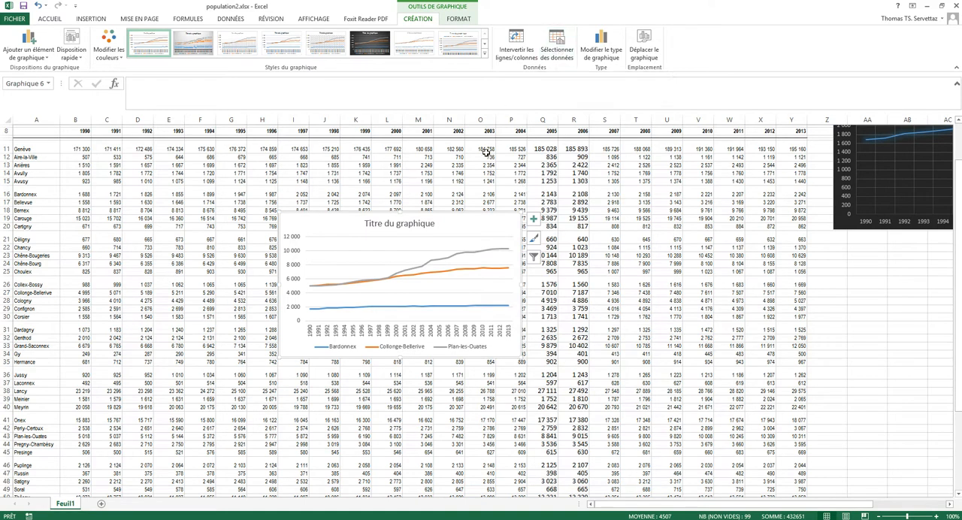
pyautogui.moveTo(471, 223); pyautogui.dragTo(870, 260)
pyautogui.moveTo(836, 504); pyautogui.dragTo(885, 503)
# Step: Title the three-commune line chart "Evolution pop de 3 communes" and align it directly beneath the dark Bardonnex chart
pyautogui.doubleClick(671, 272)
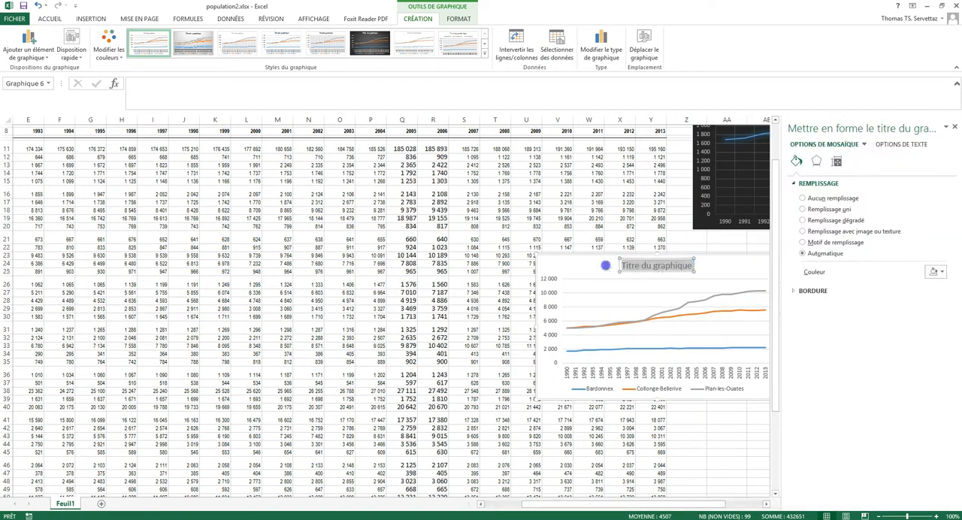
pyautogui.write('Evo')
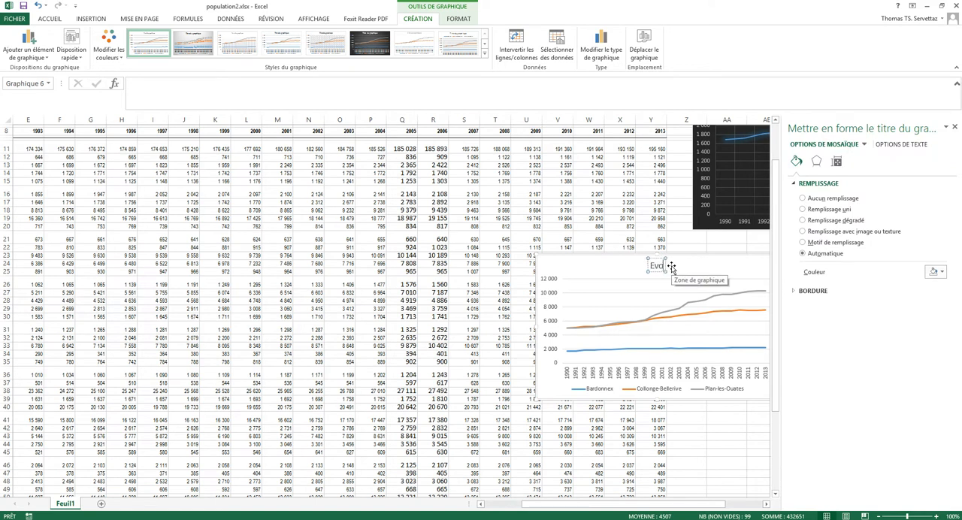
pyautogui.write('lution pop')
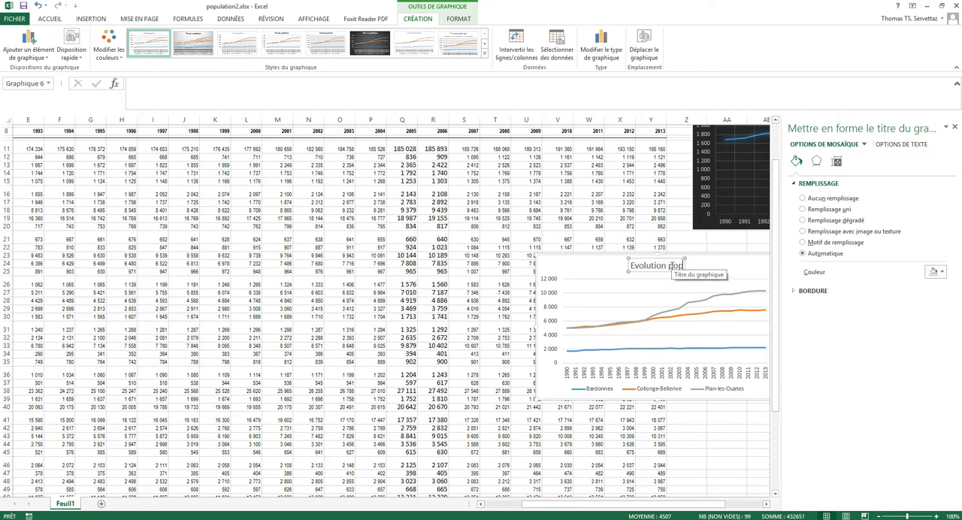
pyautogui.write(' de 3 communes')
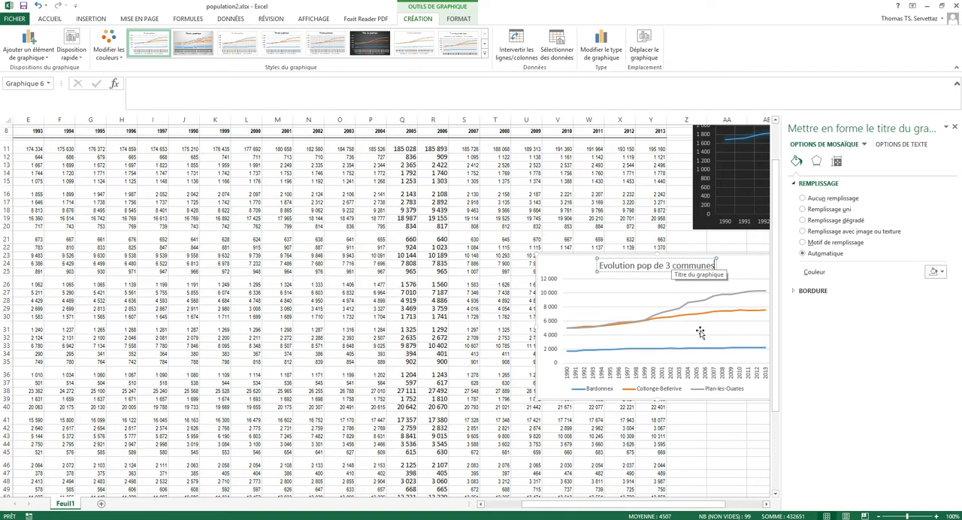
pyautogui.click(702, 435)
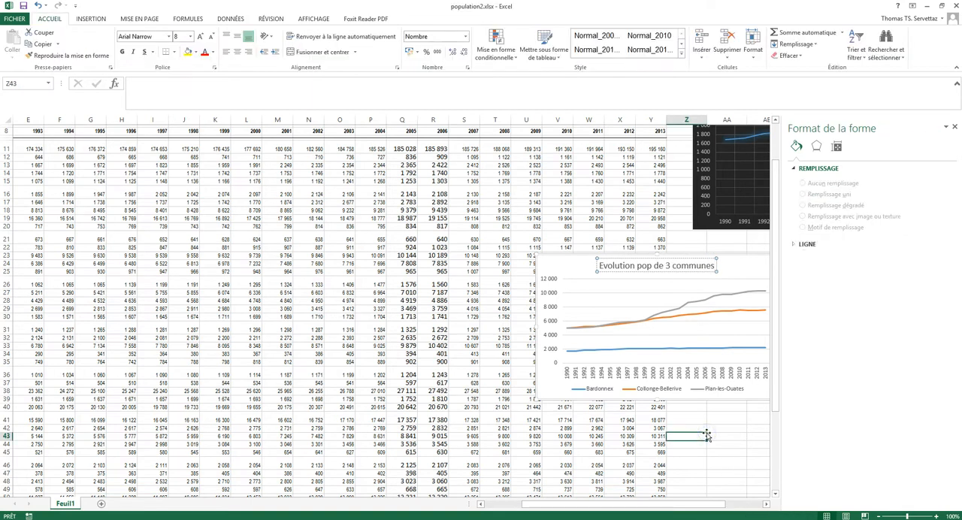
pyautogui.hscroll(2, 685, 377)
pyautogui.moveTo(602, 271); pyautogui.dragTo(668, 259)
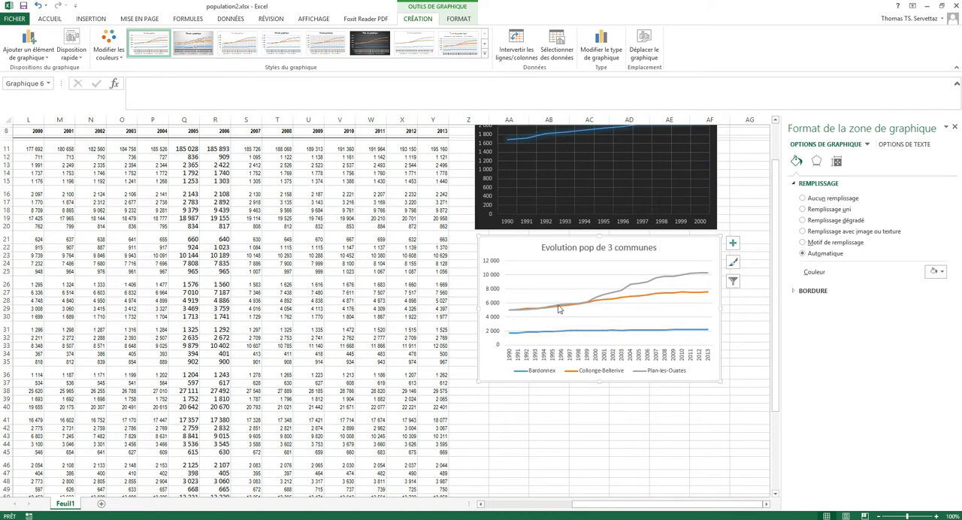
# Step: Examine the Plan-les-Ouates, Collonge-Bellerive and Bardonnex lines in the three-commune chart
pyautogui.moveTo(592, 304)
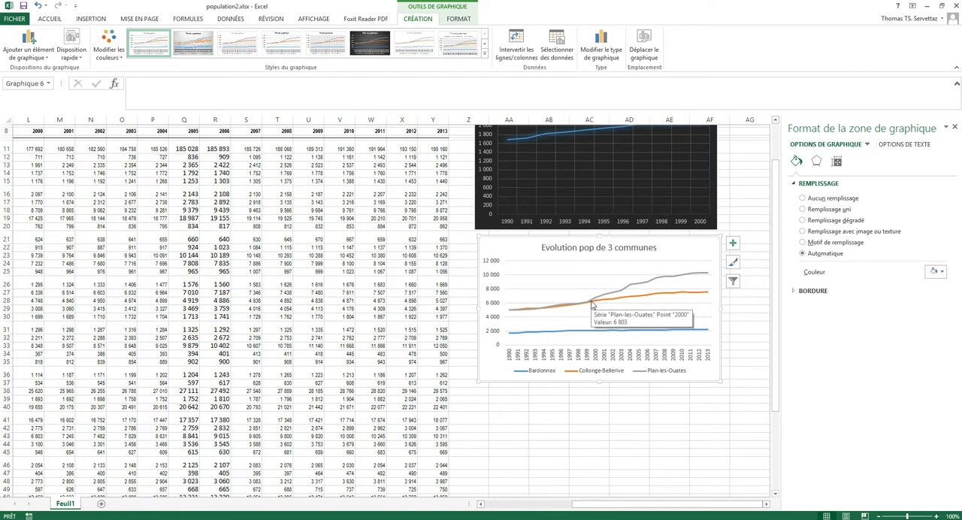
pyautogui.click(680, 277)
pyautogui.click(708, 280)
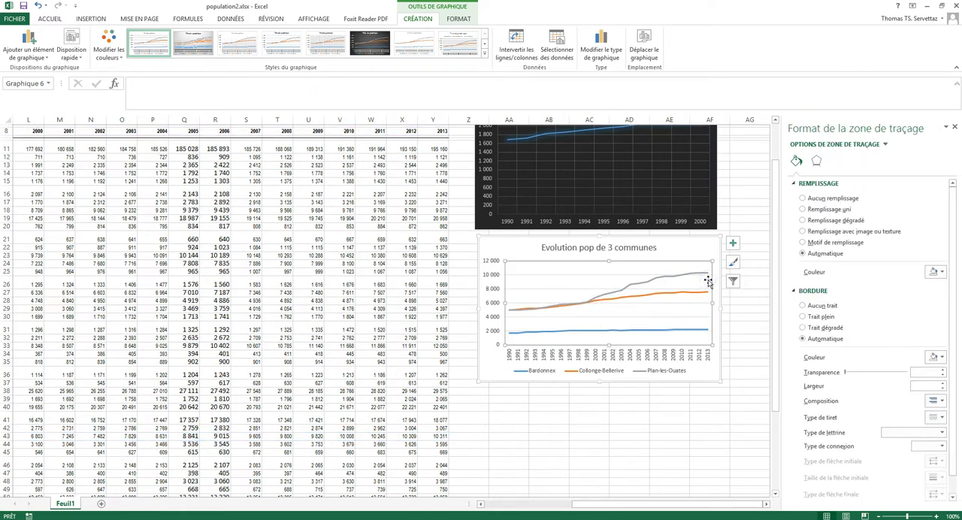
pyautogui.click(674, 293)
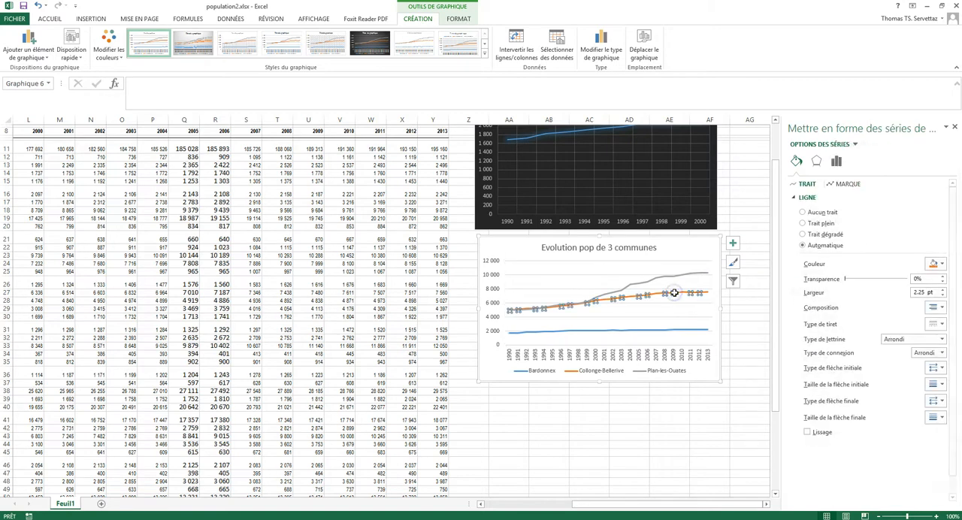
pyautogui.click(682, 332)
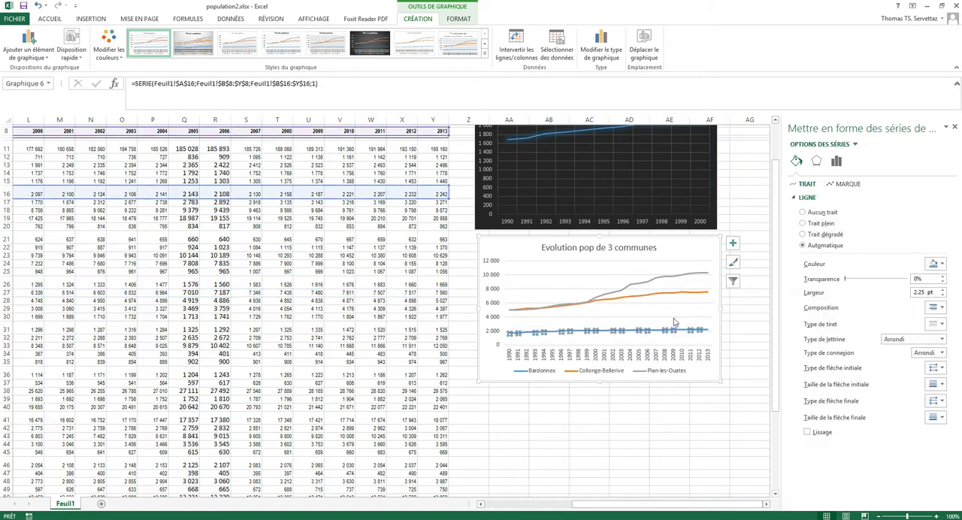
# Step: Close the formatting pane and select the commune names in A11:A55 together with their 2013 populations in Y11:Y55
pyautogui.moveTo(587, 504); pyautogui.dragTo(498, 507)
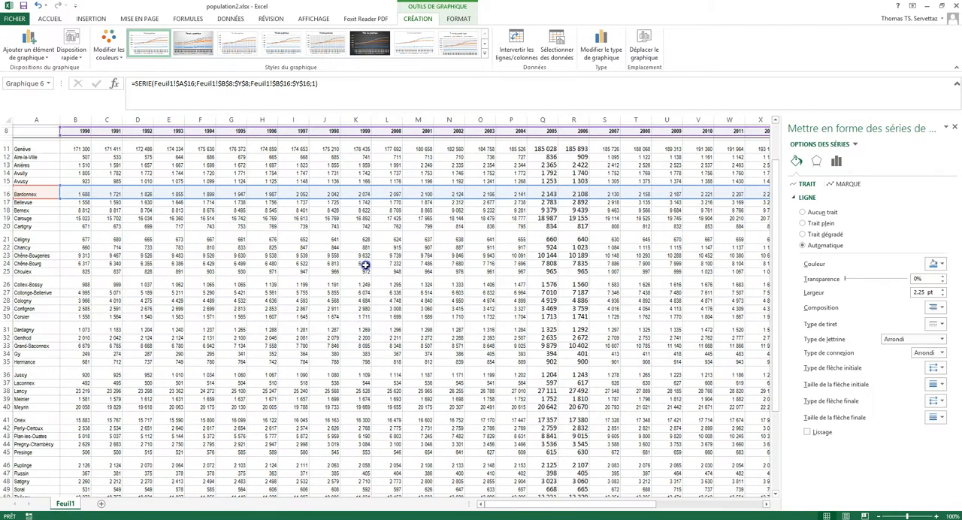
pyautogui.click(365, 266)
pyautogui.scroll(1, 323, 269)
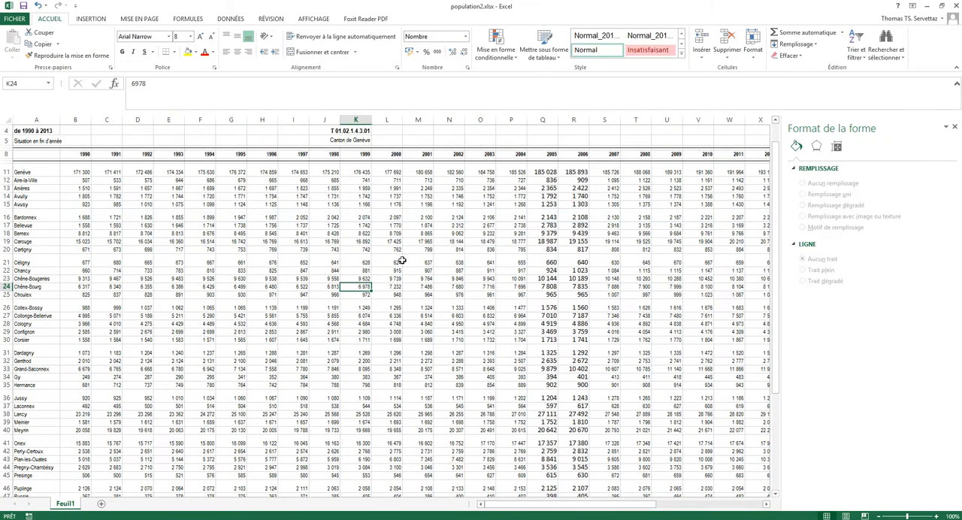
pyautogui.click(954, 127)
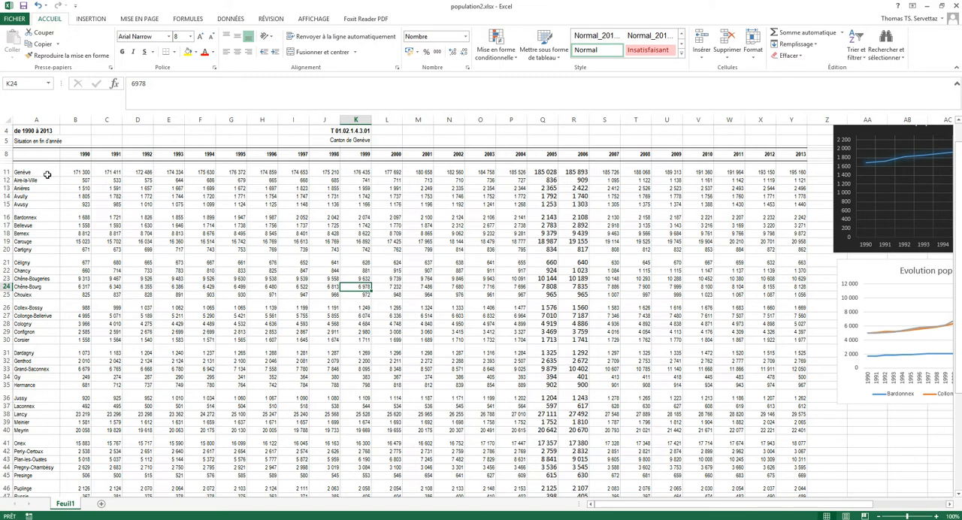
pyautogui.moveTo(48, 171); pyautogui.dragTo(30, 460)
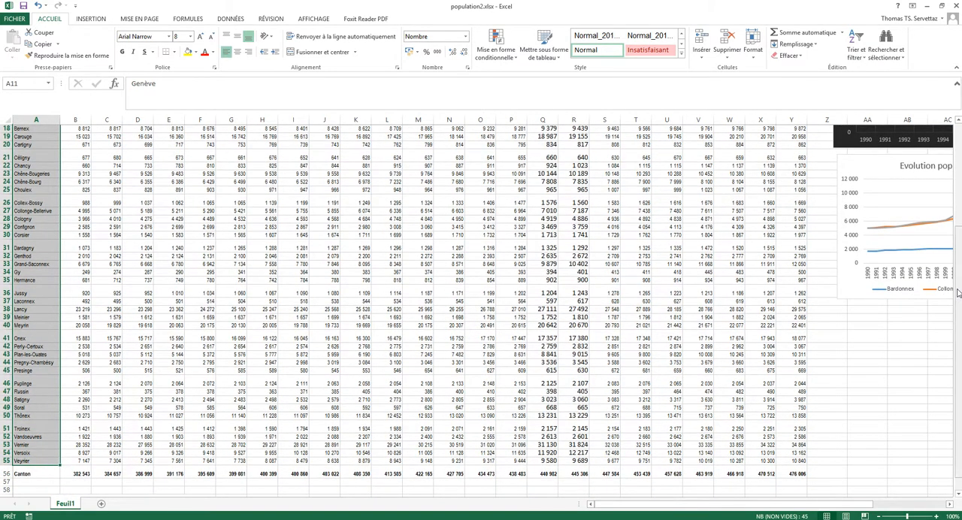
pyautogui.scroll(6, 827, 255)
pyautogui.moveTo(791, 220); pyautogui.dragTo(796, 460)
pyautogui.scroll(6, 796, 460)
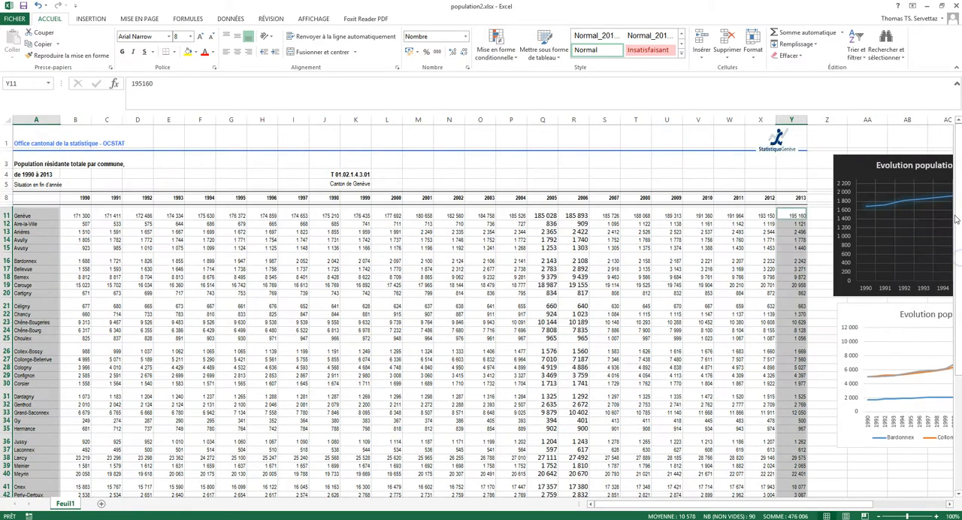
# Step: Insert a 3D pie chart (Secteurs en 3D) from the selected communes and 2013 populations
pyautogui.click(91, 19)
pyautogui.click(369, 48)
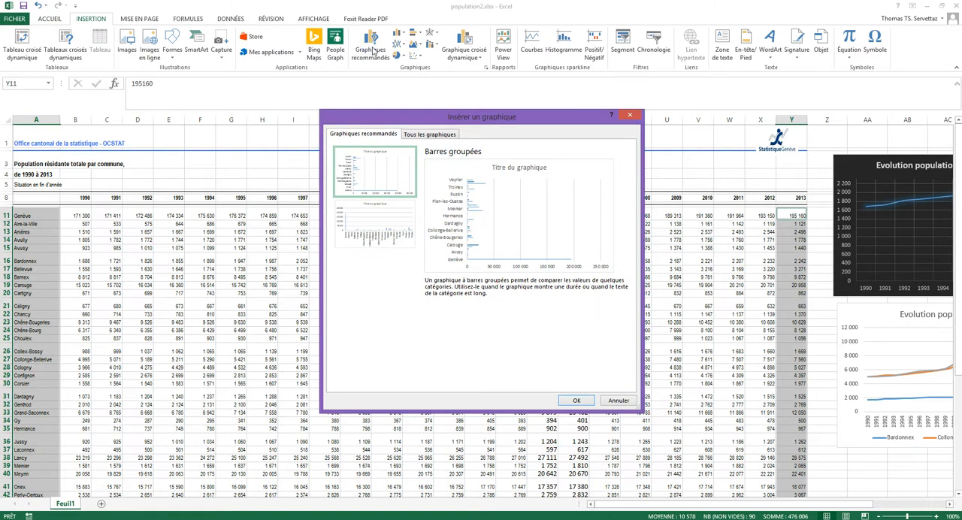
pyautogui.click(427, 134)
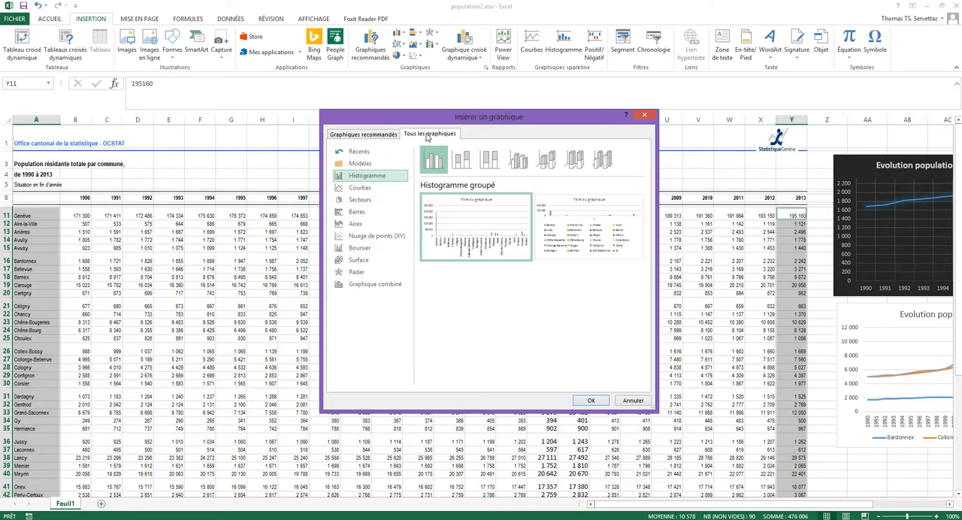
pyautogui.click(369, 201)
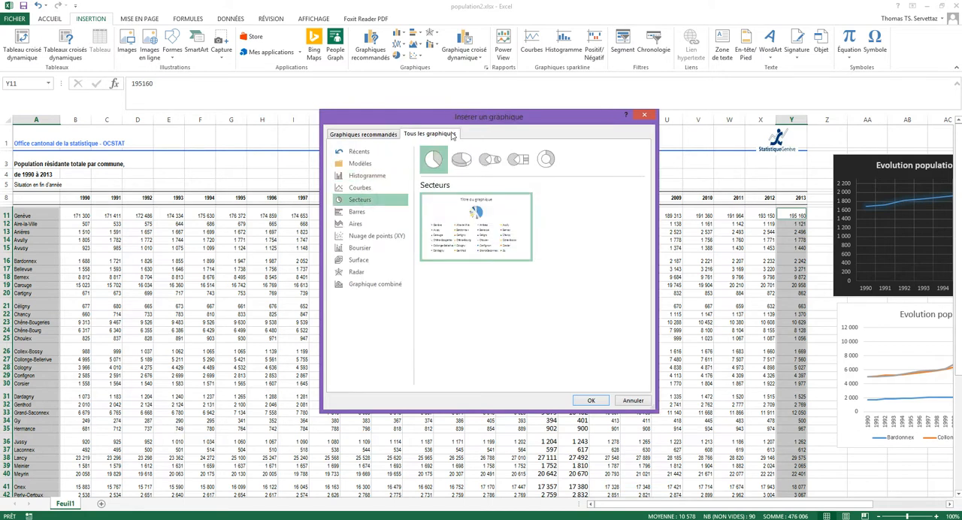
pyautogui.click(462, 162)
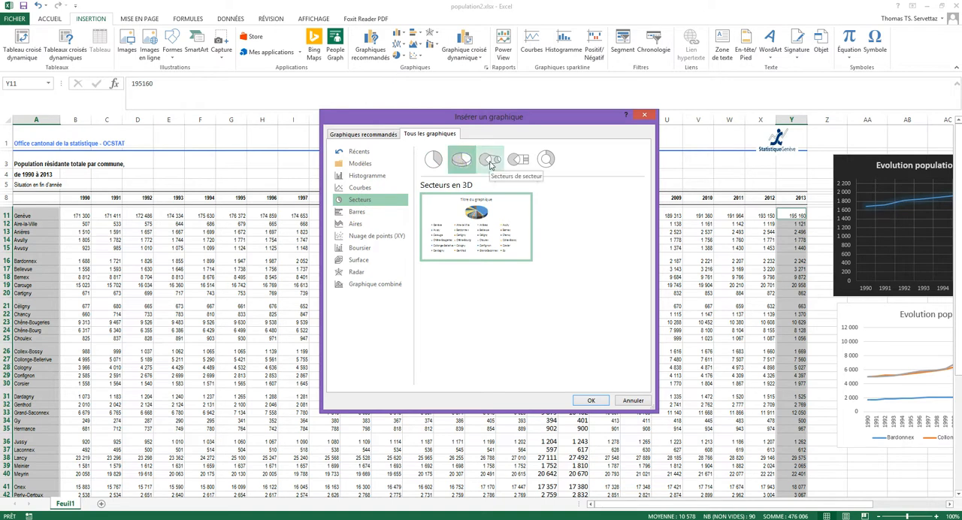
pyautogui.moveTo(484, 227)
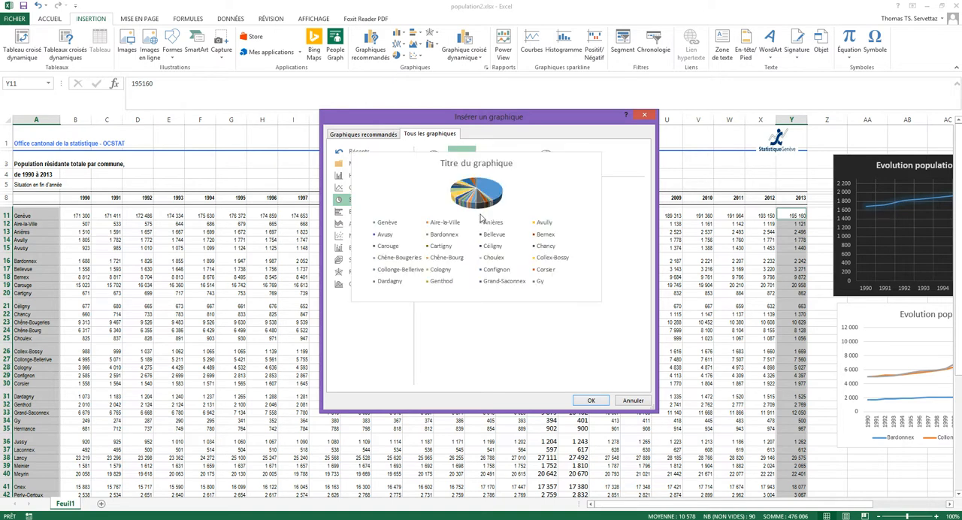
pyautogui.click(592, 401)
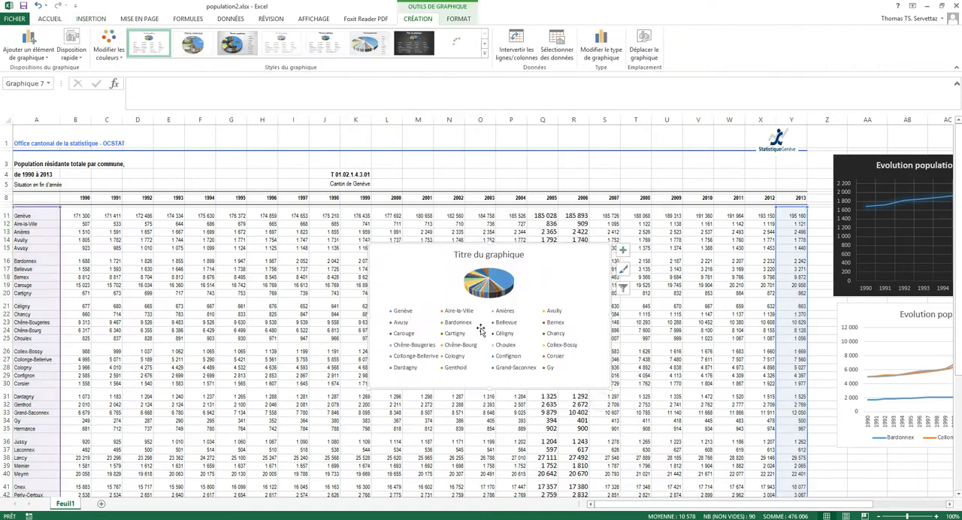
# Step: Move the pie chart near the top of the sheet and enlarge it to cover about columns F to W, down to row 36
pyautogui.click(558, 282)
pyautogui.moveTo(580, 286); pyautogui.dragTo(403, 152)
pyautogui.click(573, 256)
pyautogui.moveTo(687, 408); pyautogui.dragTo(751, 449)
# Step: Enlarge the pie's plot area within the chart and delete the commune legend
pyautogui.click(469, 233)
pyautogui.click(538, 216)
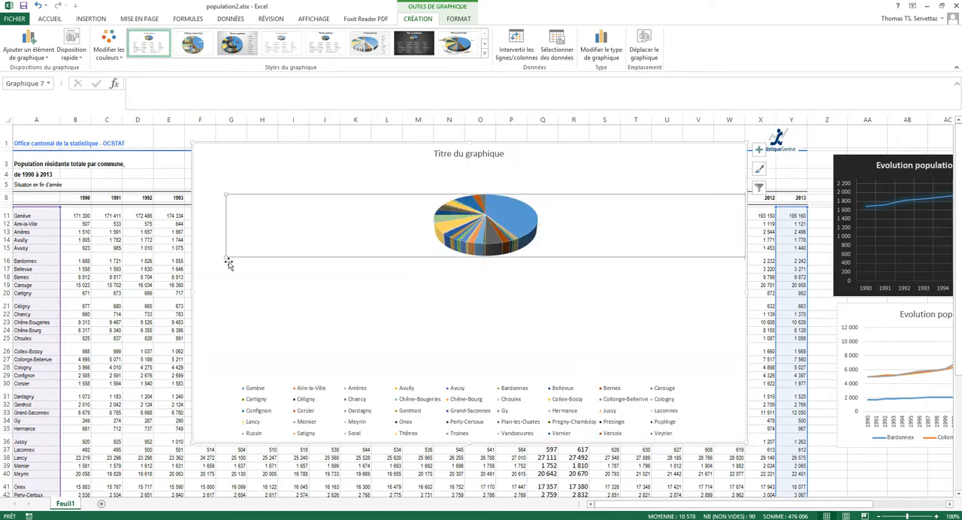
pyautogui.moveTo(225, 257); pyautogui.dragTo(211, 342)
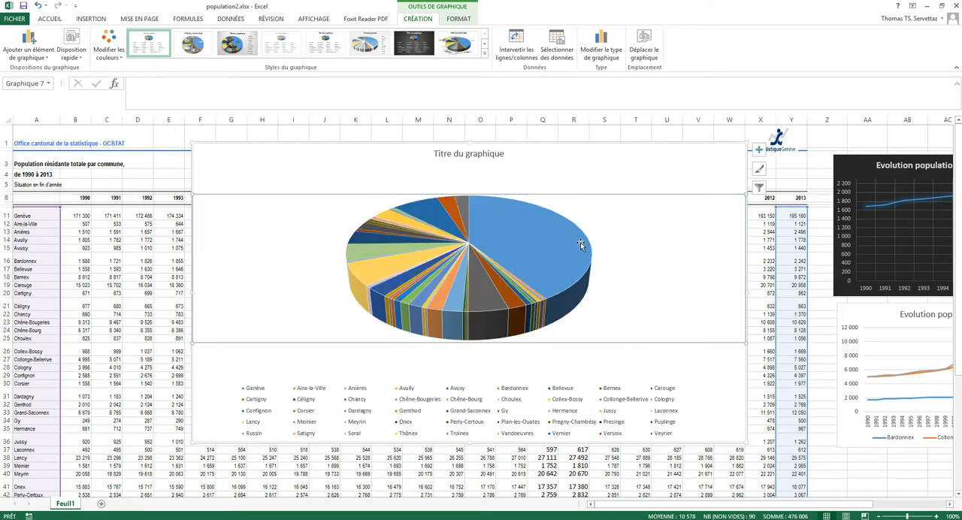
pyautogui.click(576, 162)
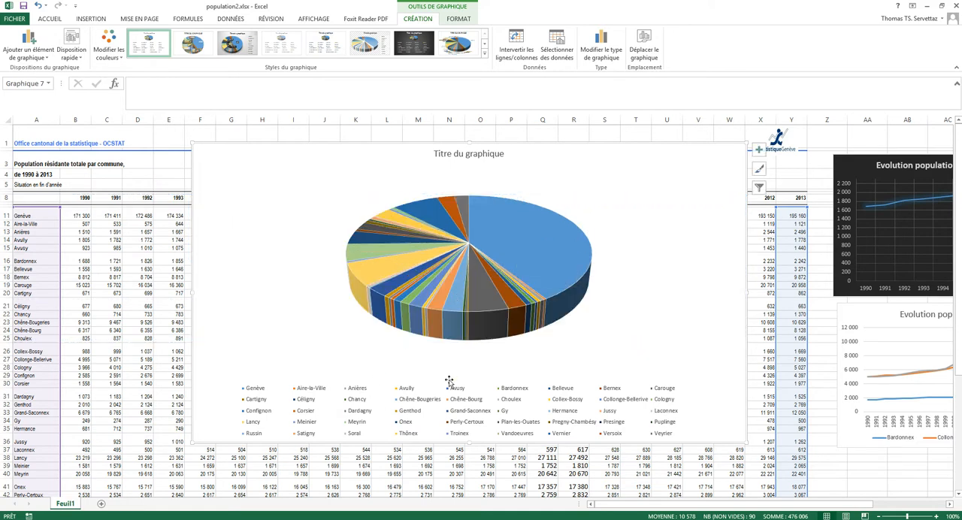
pyautogui.click(306, 396)
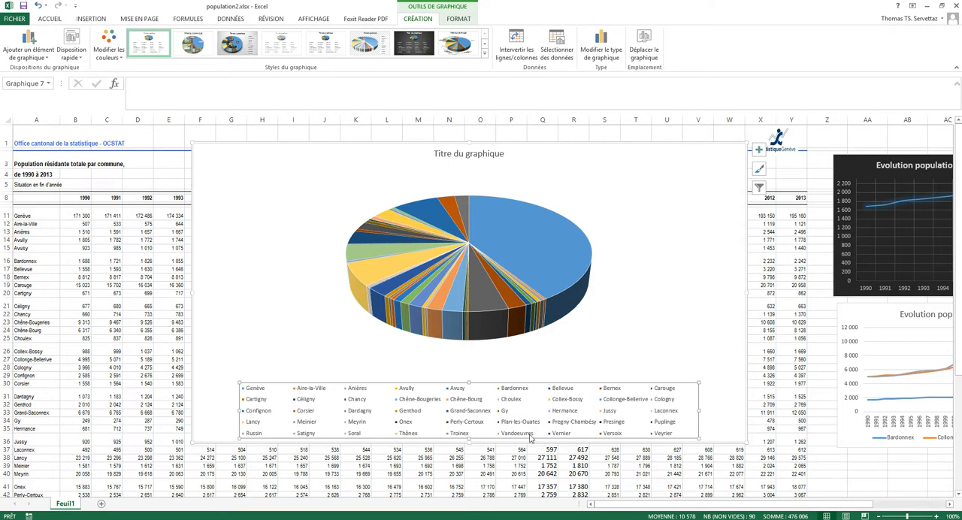
pyautogui.press('Delete')
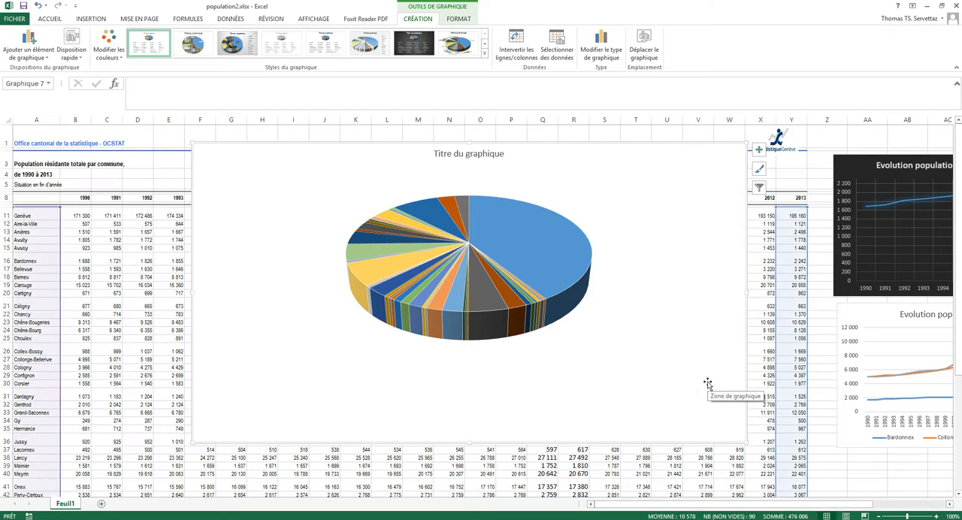
pyautogui.rightClick(524, 235)
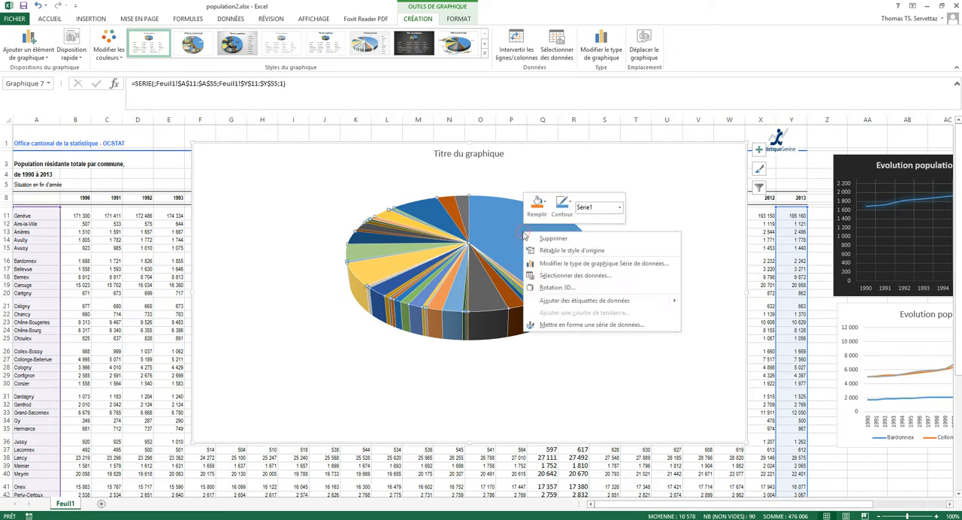
pyautogui.press('Escape')
pyautogui.click(640, 221)
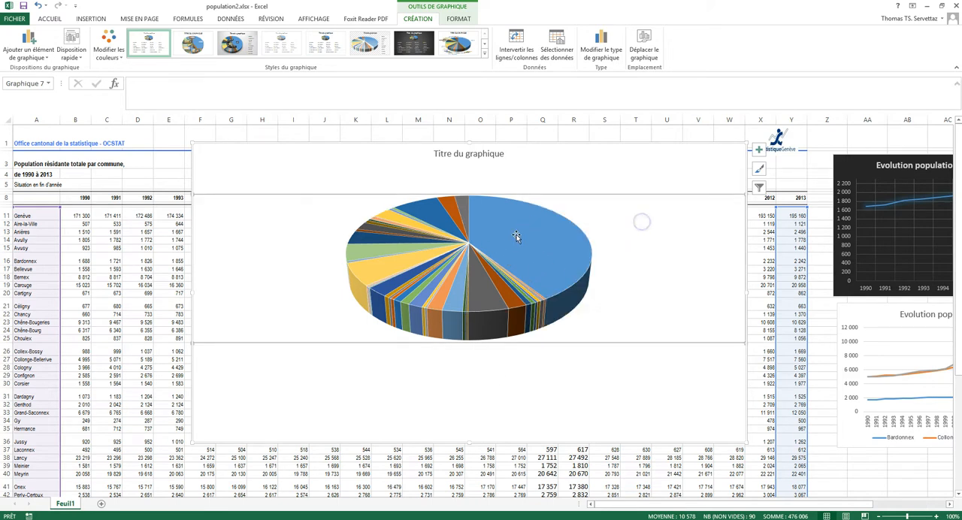
# Step: Add data labels to all slices of the pie series
pyautogui.click(514, 242)
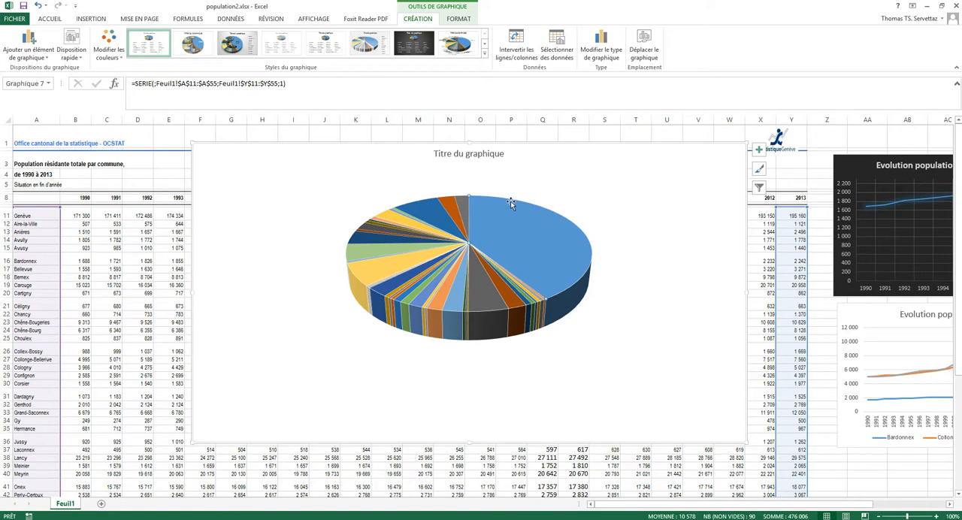
pyautogui.rightClick(522, 248)
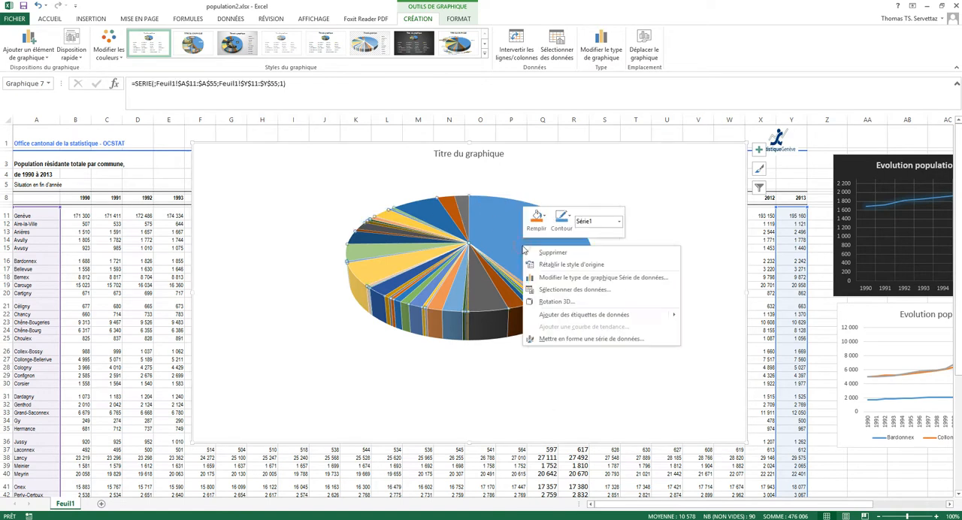
pyautogui.moveTo(584, 319)
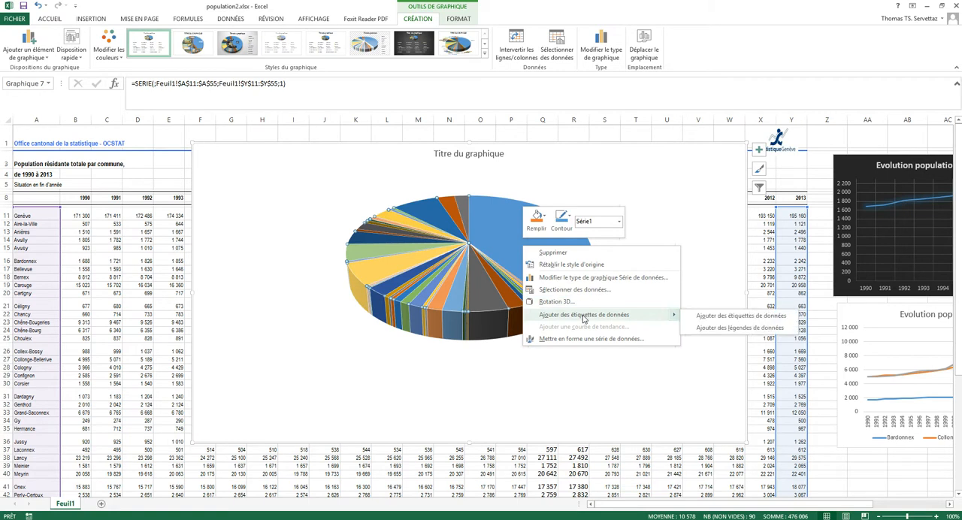
pyautogui.click(702, 319)
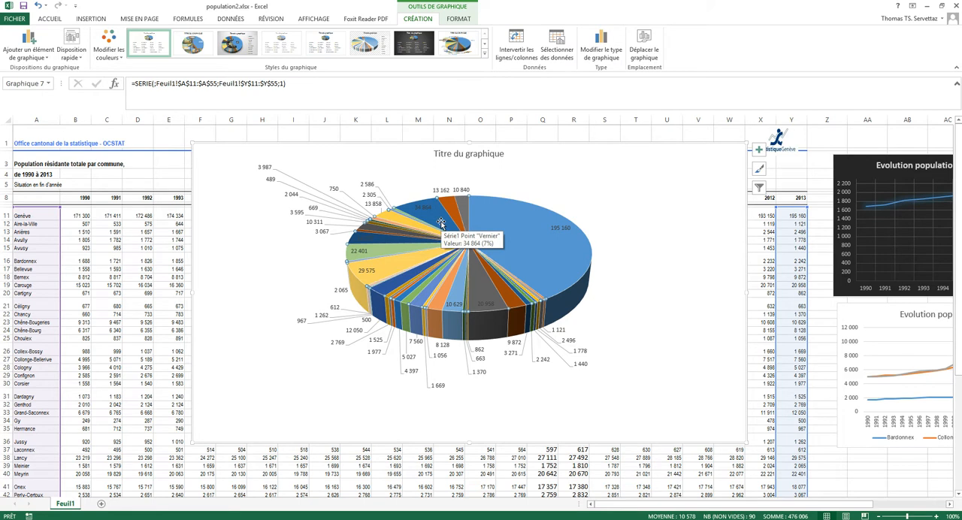
# Step: Open the pie series' formatting options and check which chart elements can be formatted
pyautogui.rightClick(562, 229)
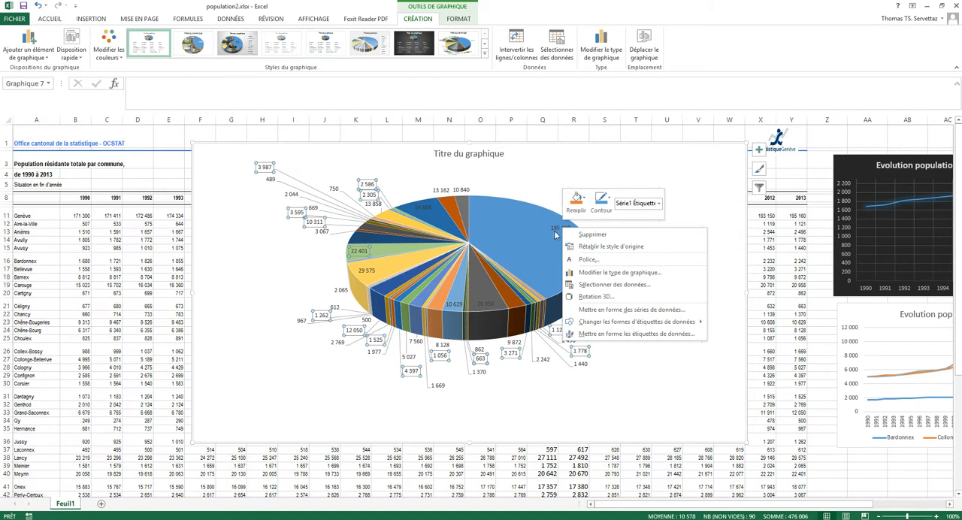
pyautogui.click(600, 311)
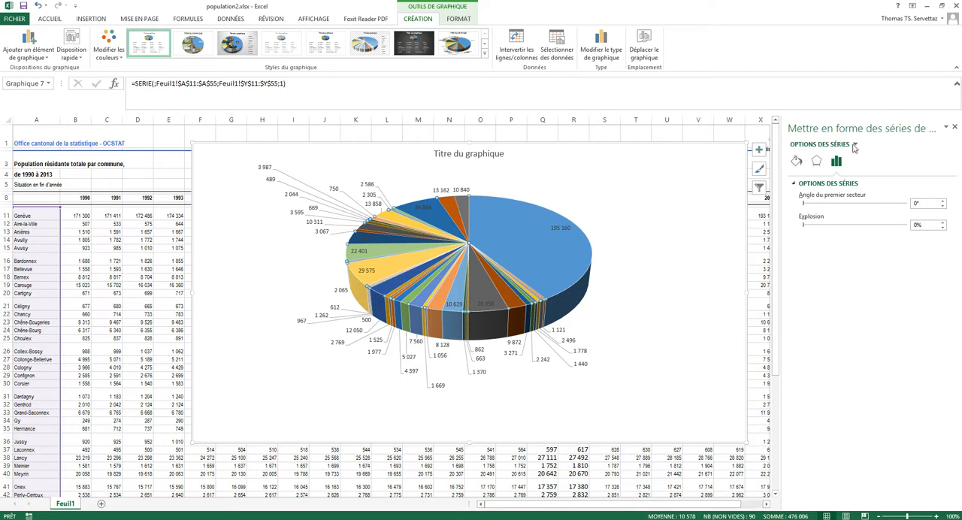
pyautogui.click(854, 145)
pyautogui.click(853, 145)
# Step: Try to turn off the value display in the pie's data labels and undo the change
pyautogui.click(566, 230)
pyautogui.rightClick(558, 330)
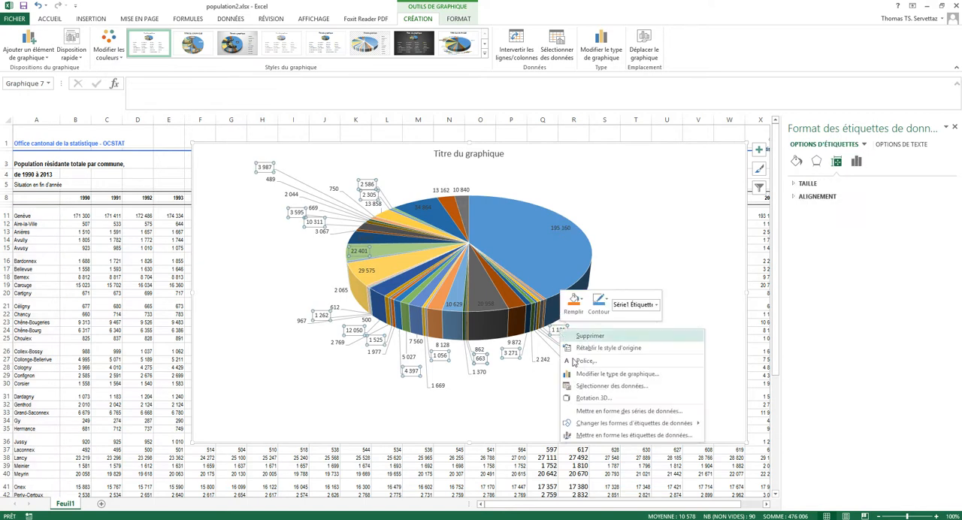
pyautogui.moveTo(609, 428)
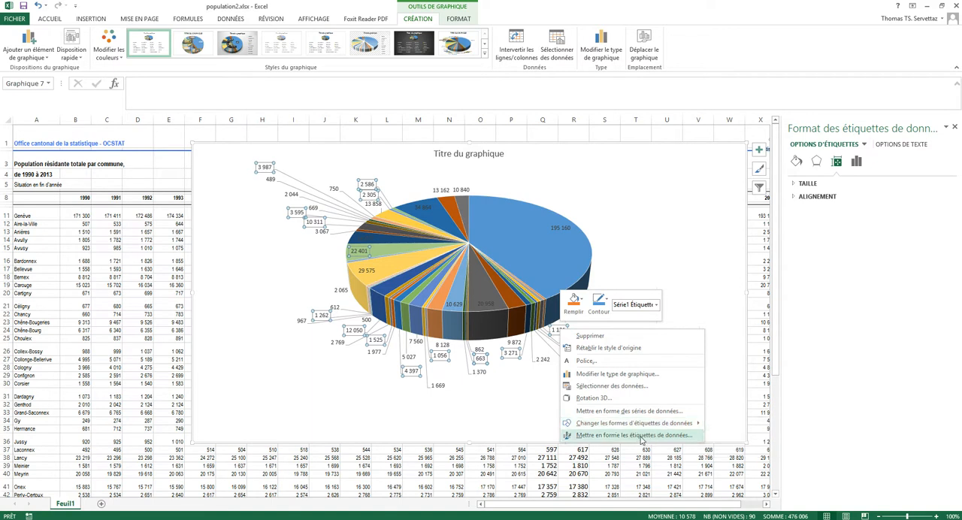
pyautogui.click(641, 435)
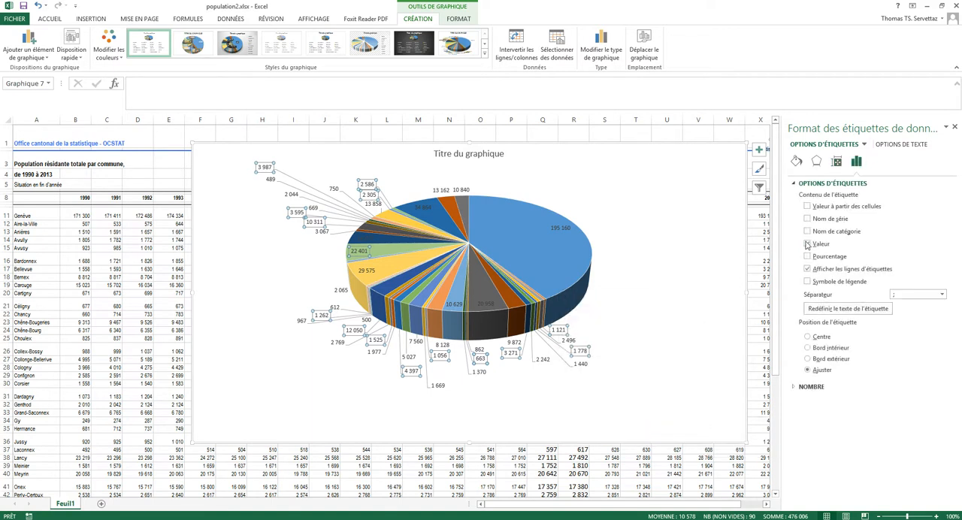
pyautogui.click(807, 244)
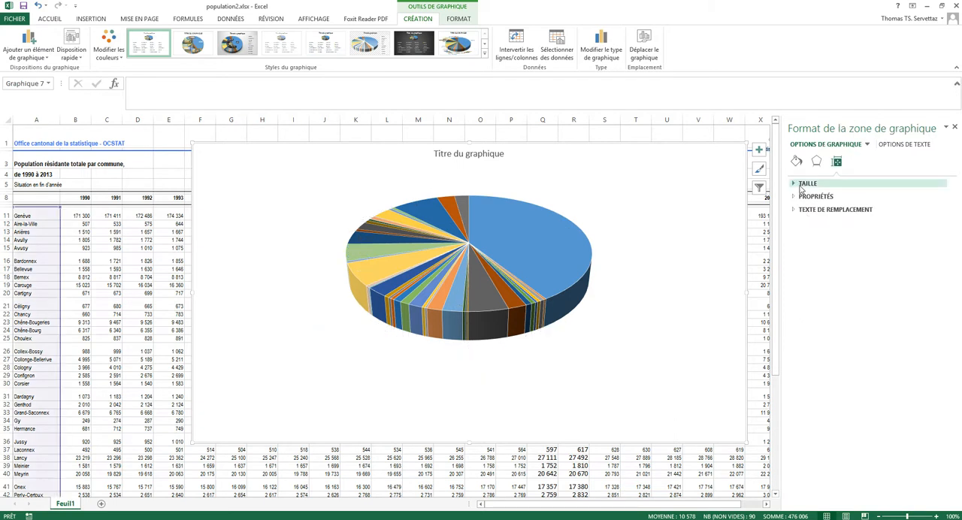
pyautogui.click(39, 7)
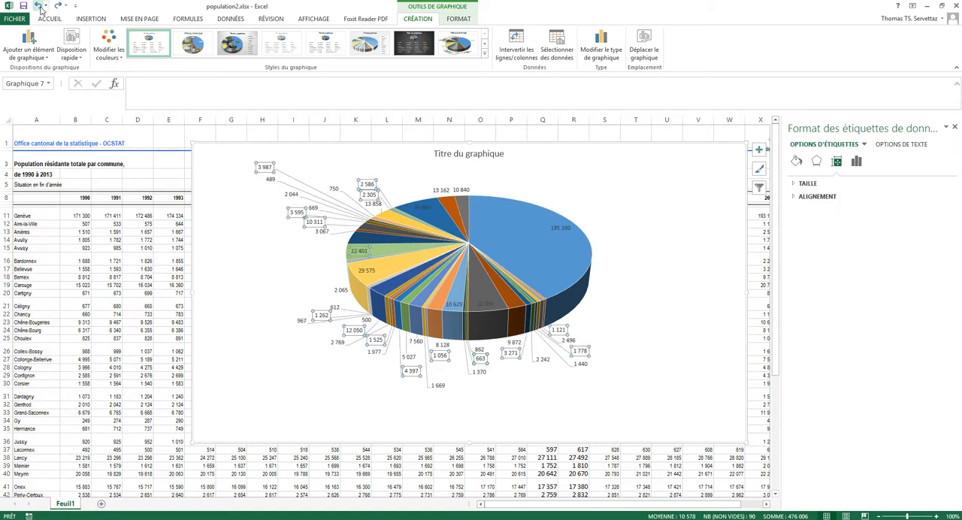
# Step: Set the pie's data labels to show the category name instead of the value
pyautogui.rightClick(562, 330)
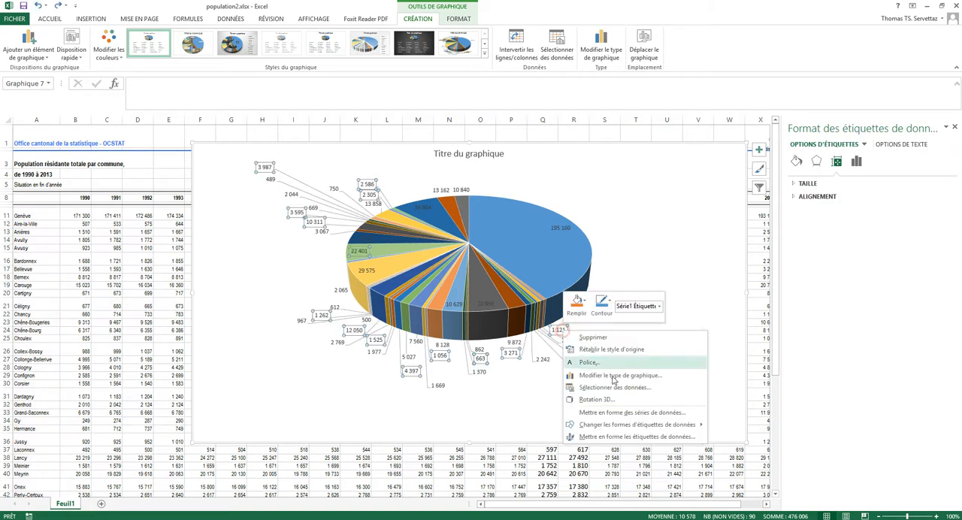
pyautogui.click(636, 437)
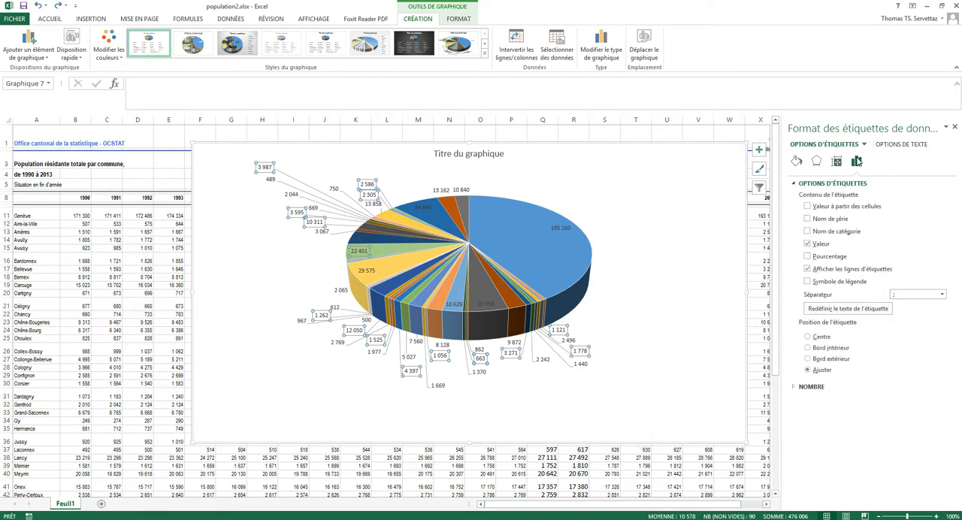
pyautogui.click(808, 231)
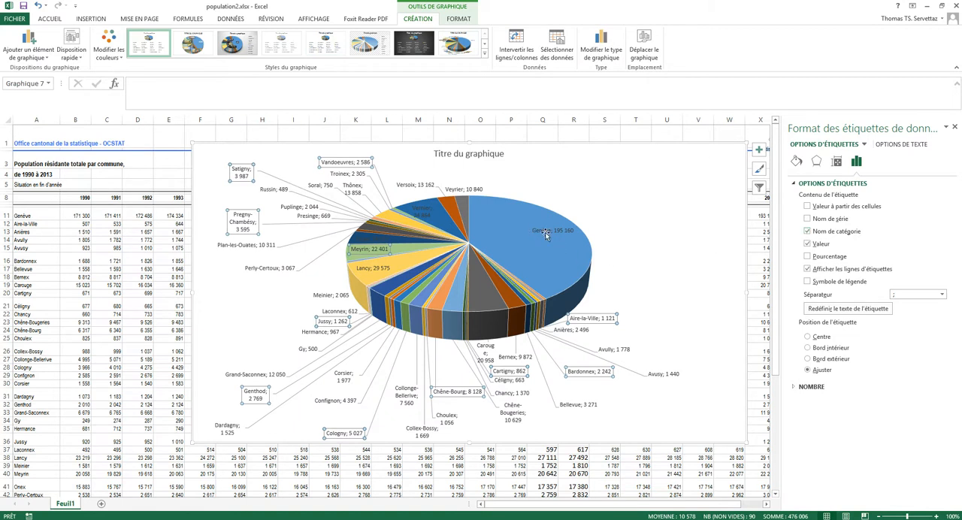
pyautogui.click(807, 244)
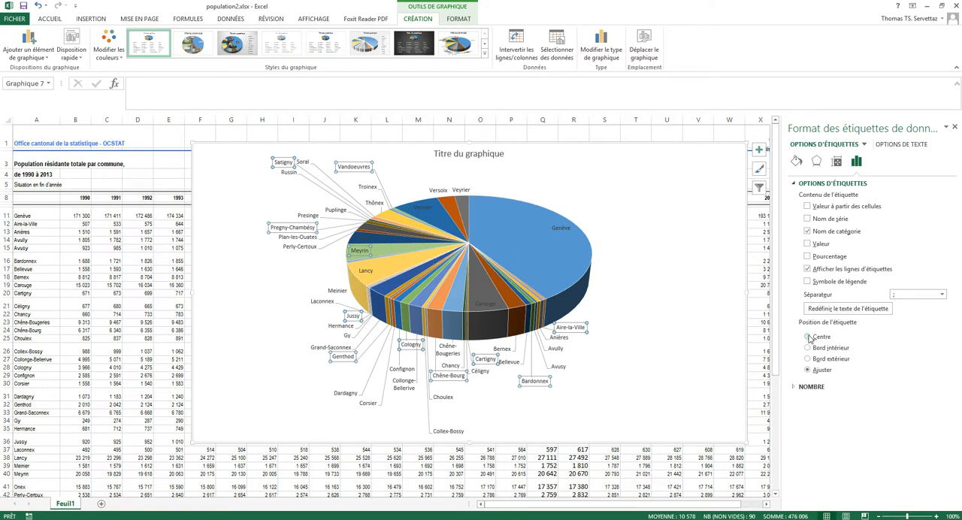
# Step: Move the Genève, Veyrier and Versoix labels individually outward, away from their slices
pyautogui.click(560, 227)
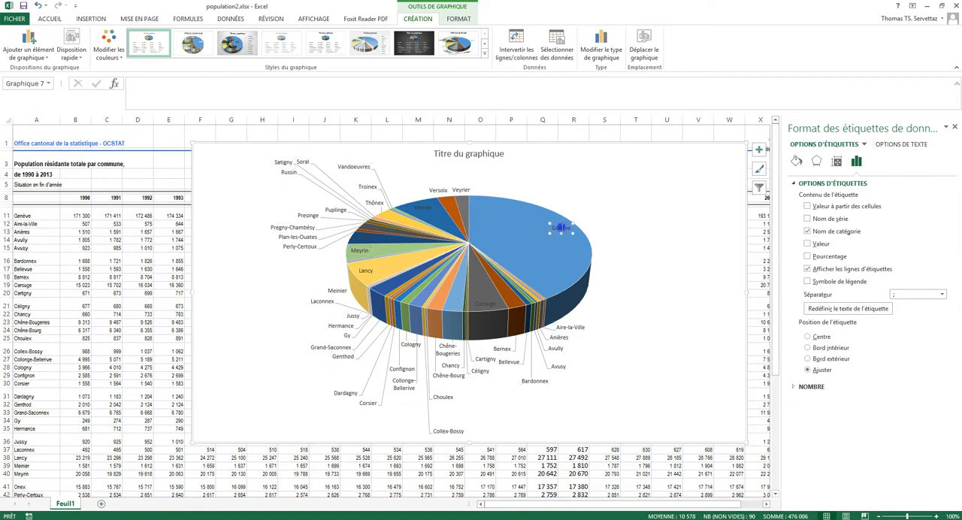
pyautogui.moveTo(563, 225); pyautogui.dragTo(652, 182)
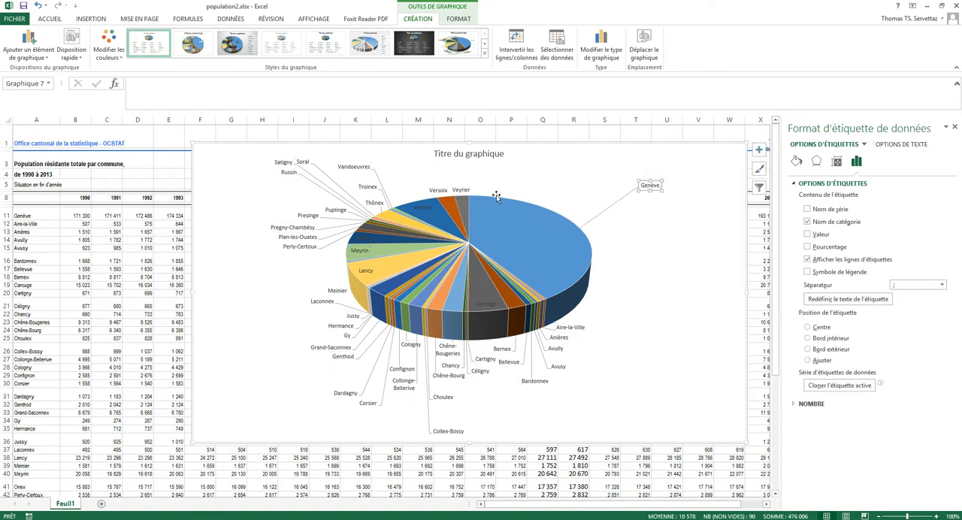
pyautogui.click(460, 191)
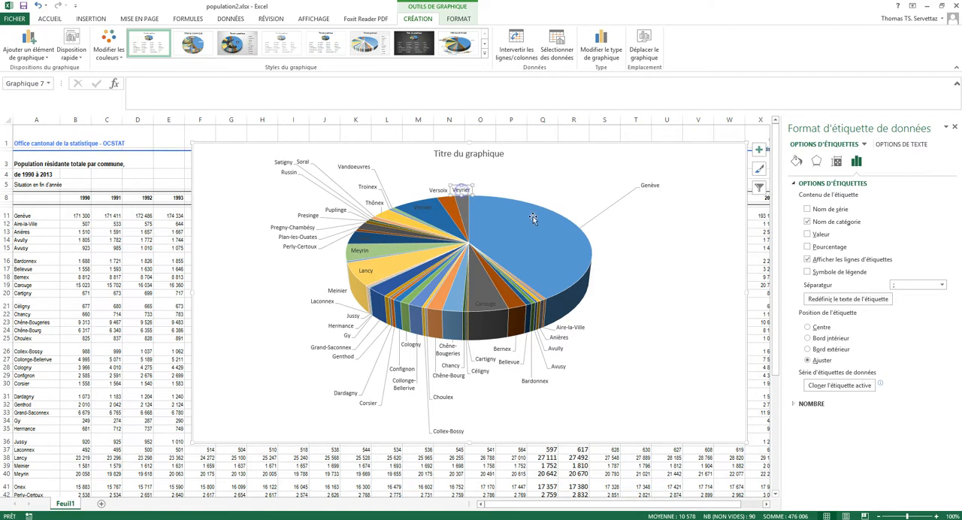
pyautogui.click(467, 190)
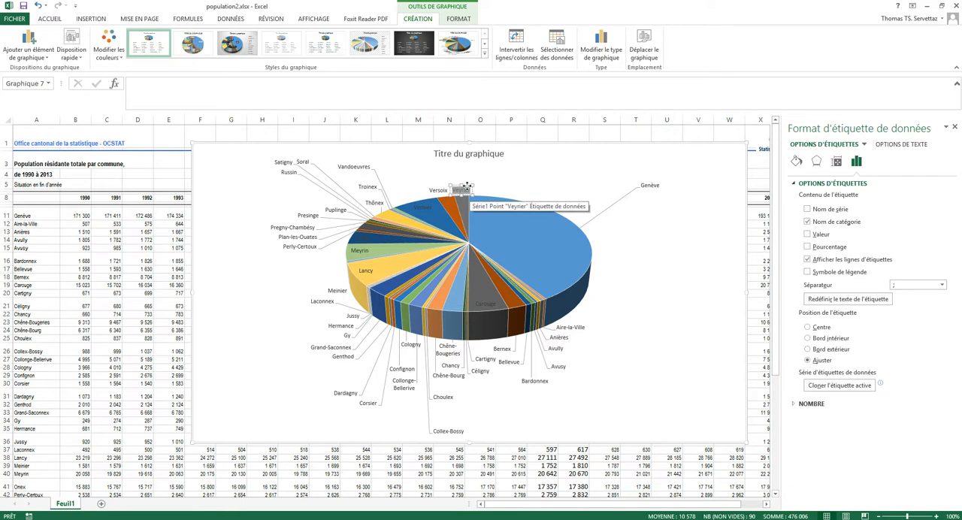
pyautogui.moveTo(467, 186); pyautogui.dragTo(478, 166)
pyautogui.click(441, 189)
pyautogui.moveTo(458, 197); pyautogui.dragTo(439, 178)
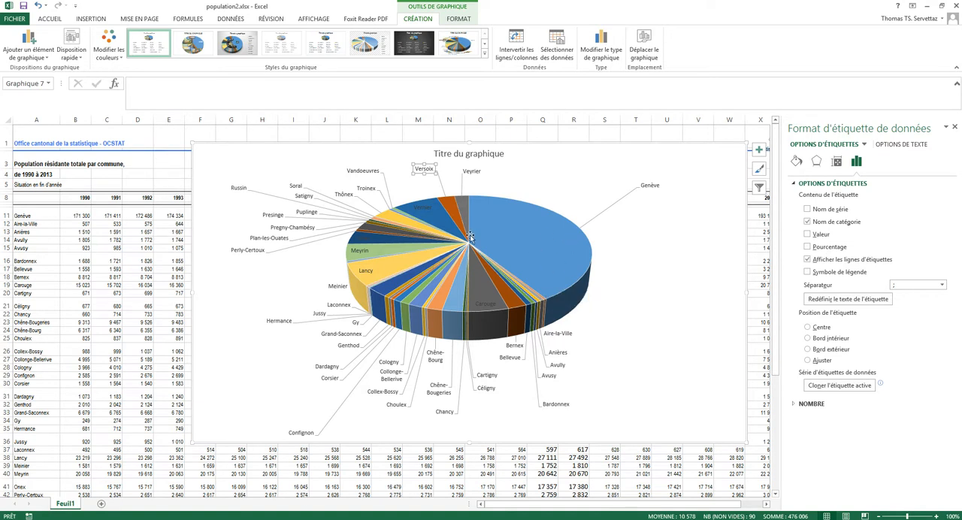
# Step: Change the pie chart's title to "Répartition population genevoise par commune" and close the formatting pane
pyautogui.moveTo(437, 247)
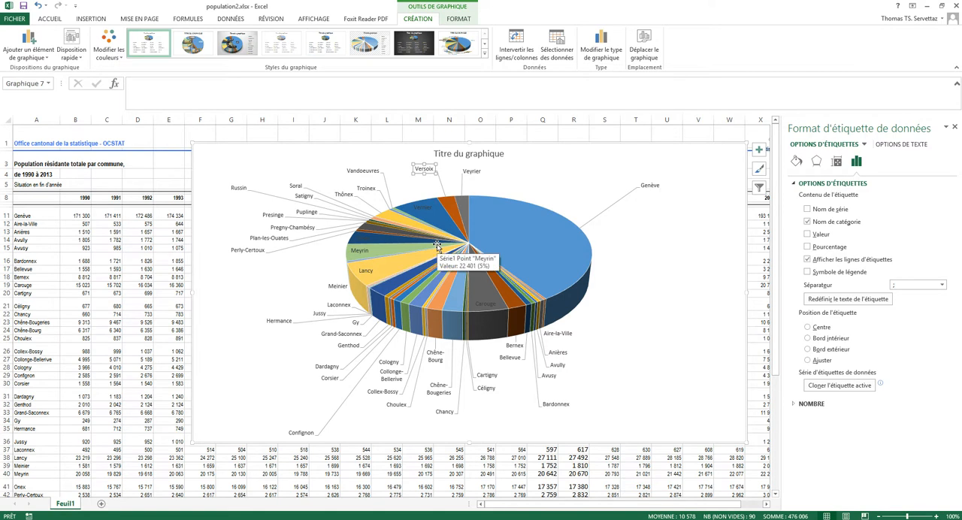
pyautogui.click(474, 156)
pyautogui.doubleClick(480, 155)
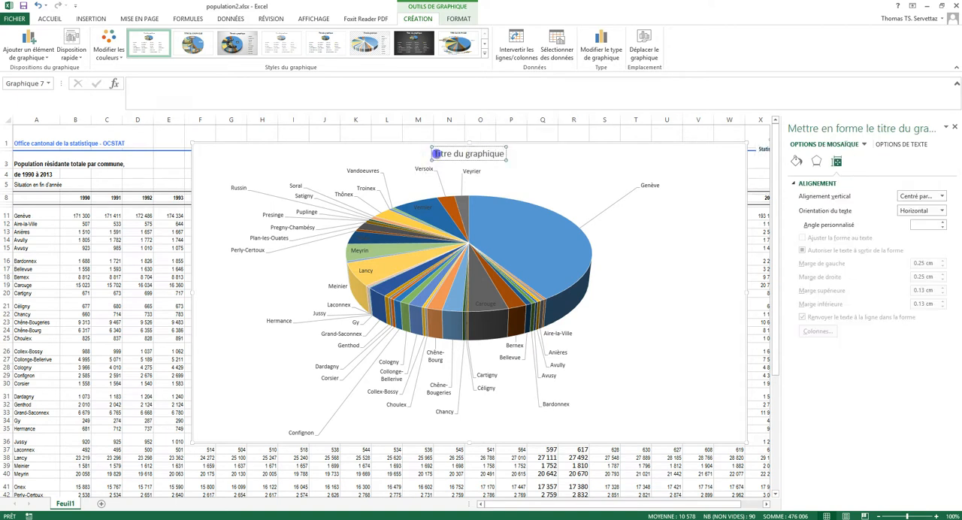
pyautogui.moveTo(431, 154); pyautogui.dragTo(509, 154)
pyautogui.write('Répar')
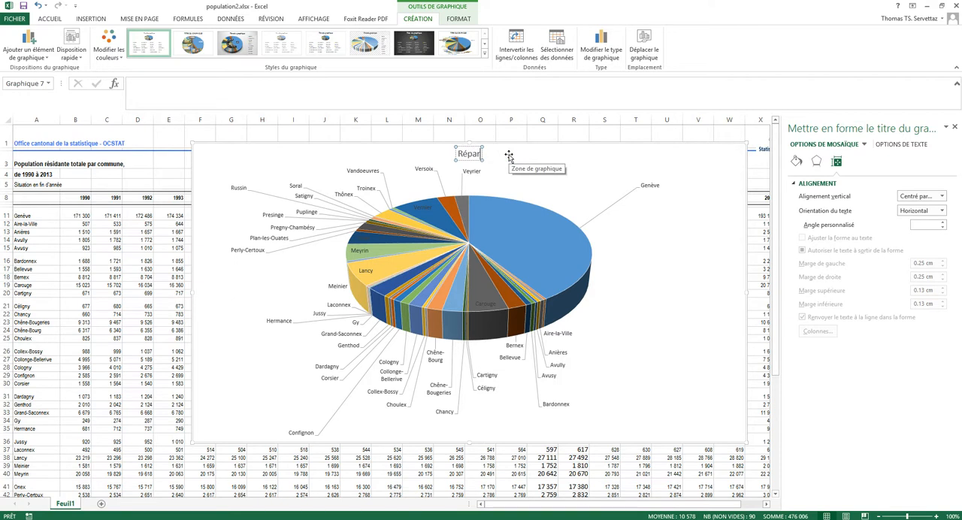
pyautogui.write('tition p')
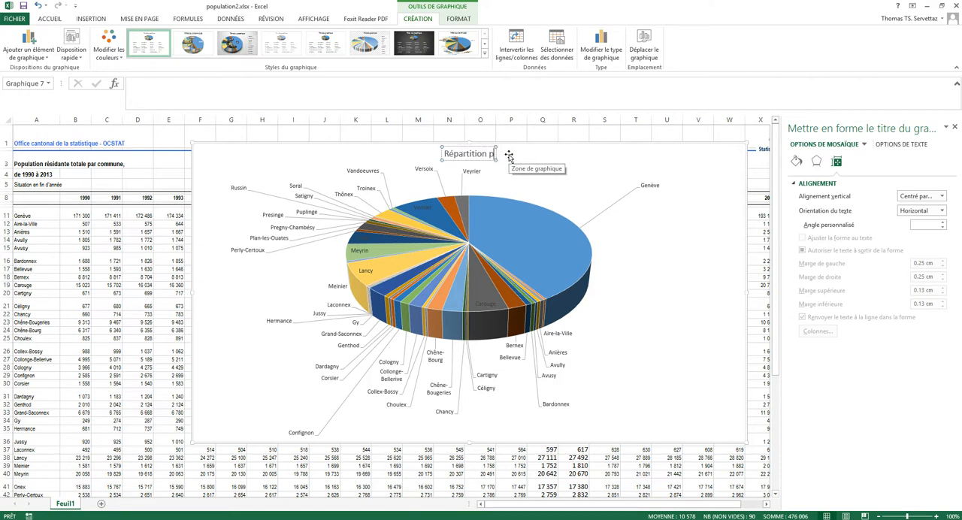
pyautogui.write('opulation genev')
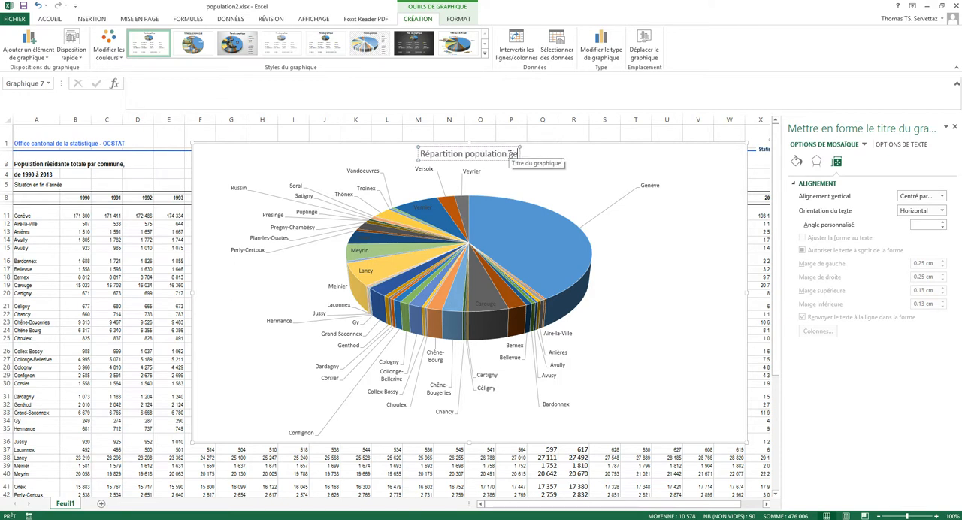
pyautogui.write('ois')
pyautogui.press('BackSpace')
pyautogui.press('BackSpace')
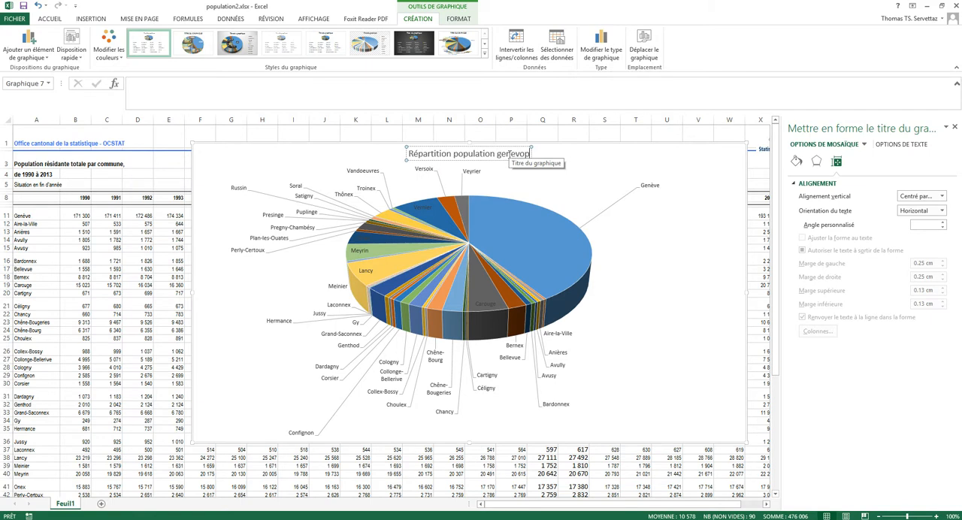
pyautogui.write('ise pa')
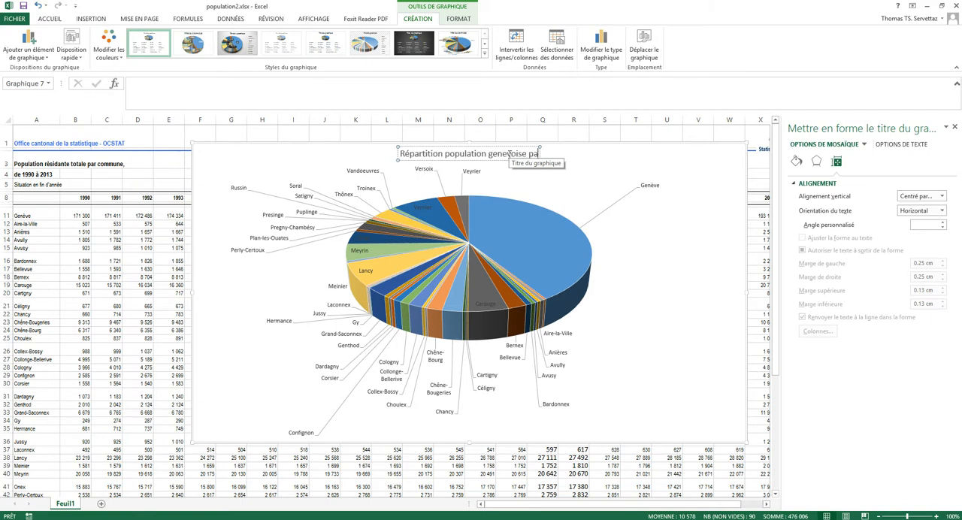
pyautogui.write('r commune')
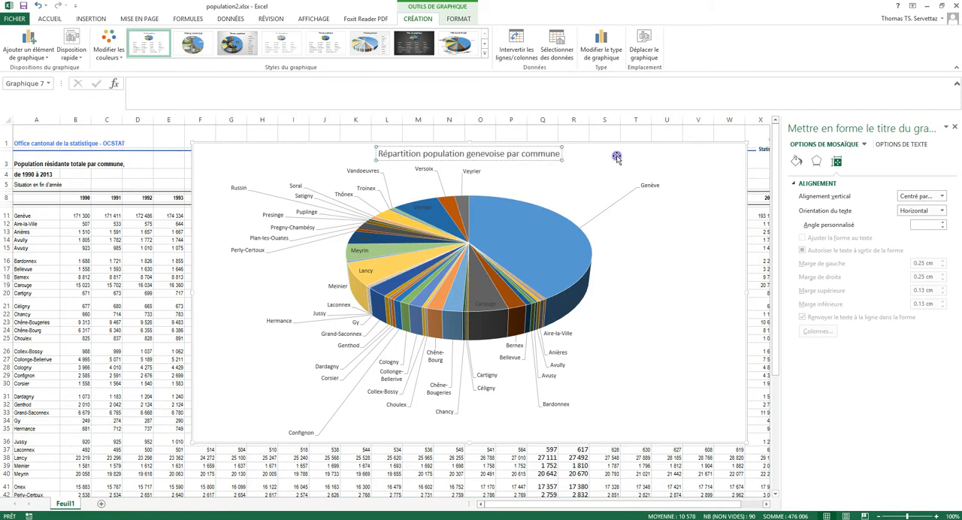
pyautogui.click(552, 248)
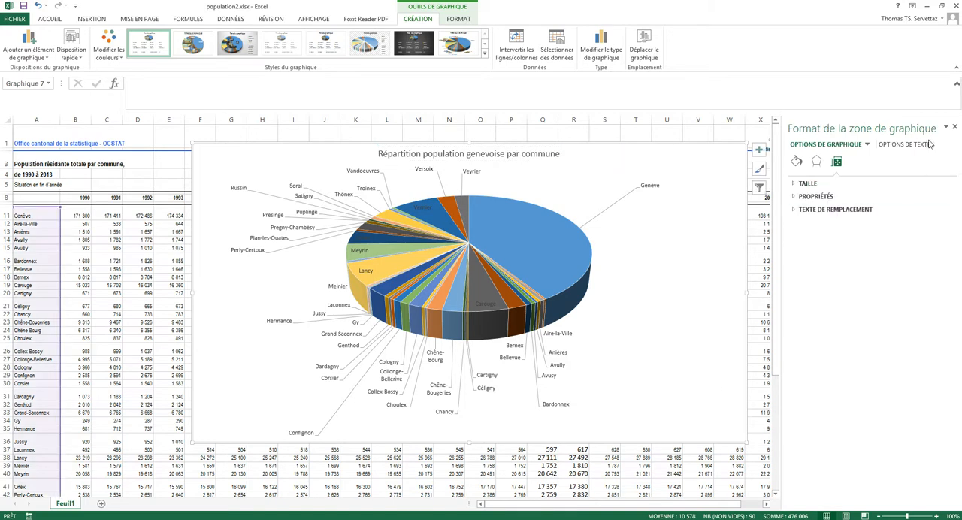
pyautogui.click(955, 131)
# Step: Move the pie chart off the data table to the empty area beyond the two line charts, at about columns AG to AT
pyautogui.scroll(-1, 680, 355)
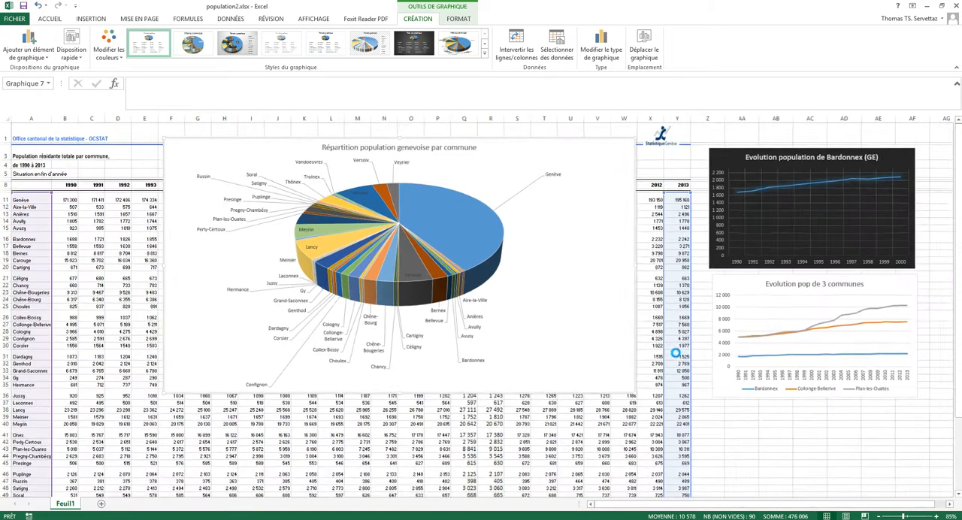
pyautogui.scroll(-5, 644, 353)
pyautogui.scroll(5, 554, 350)
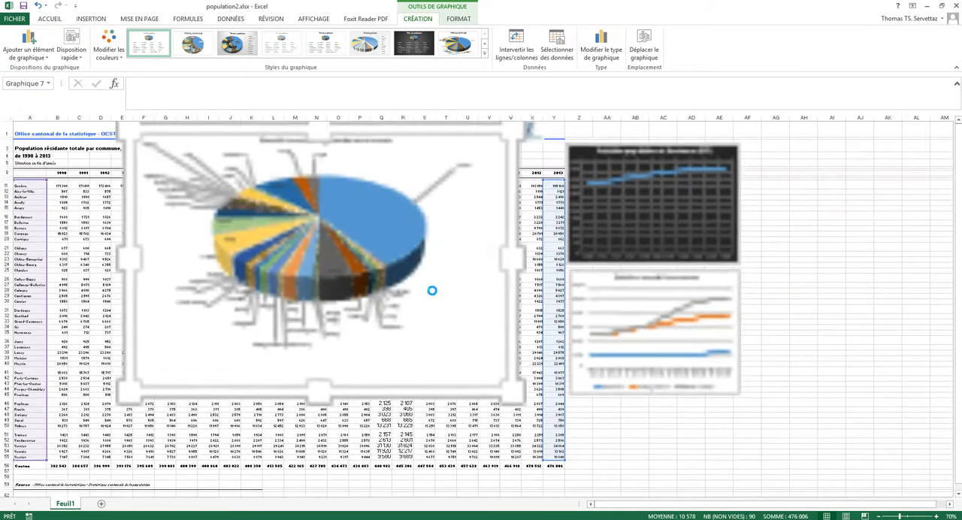
pyautogui.scroll(-3, 532, 317)
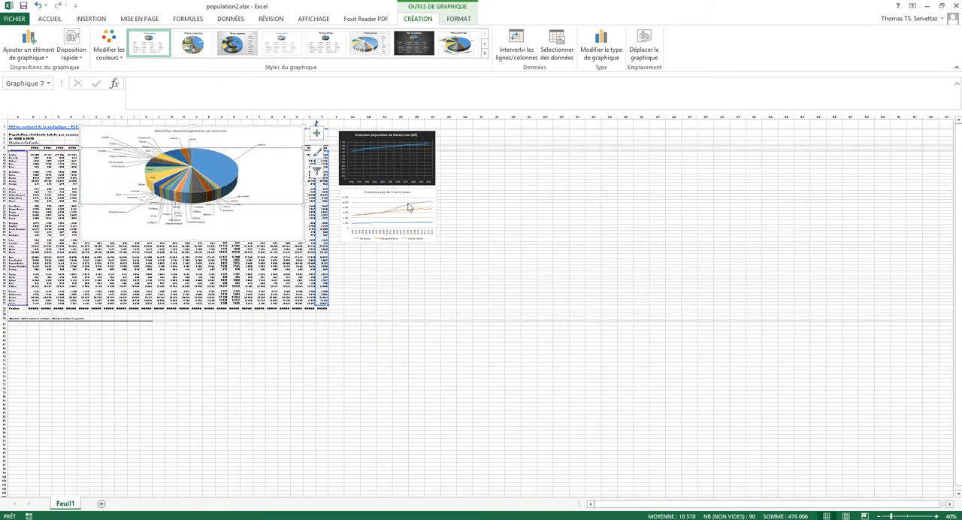
pyautogui.moveTo(296, 230); pyautogui.dragTo(655, 240)
pyautogui.scroll(6, 265, 288)
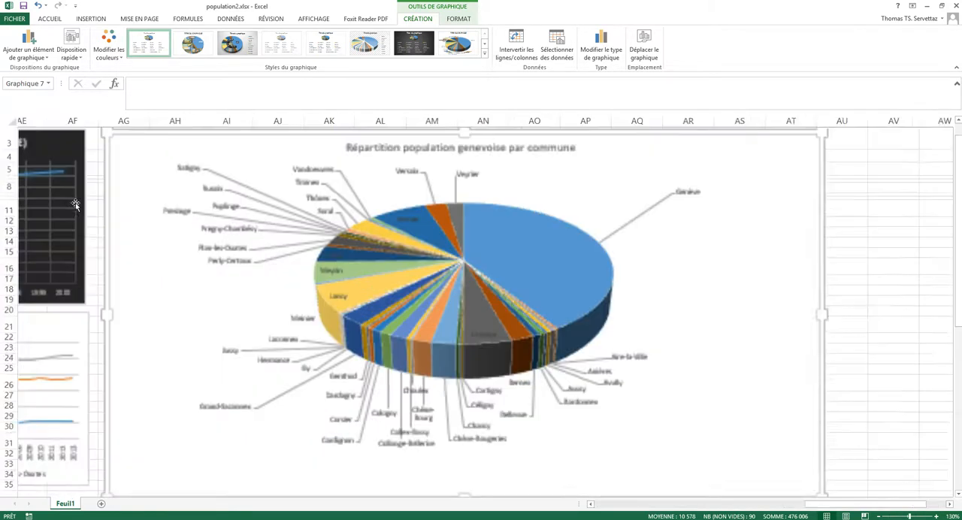
# Step: Insert a 2D clustered column chart from the commune names in A11:A40 and the 2013 populations in Y11:Y40
pyautogui.moveTo(829, 505); pyautogui.dragTo(593, 505)
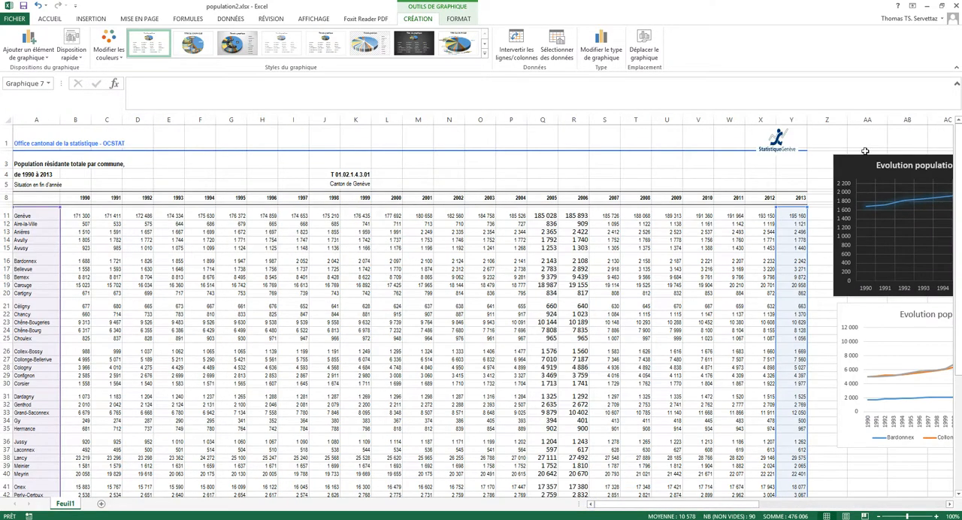
pyautogui.click(490, 307)
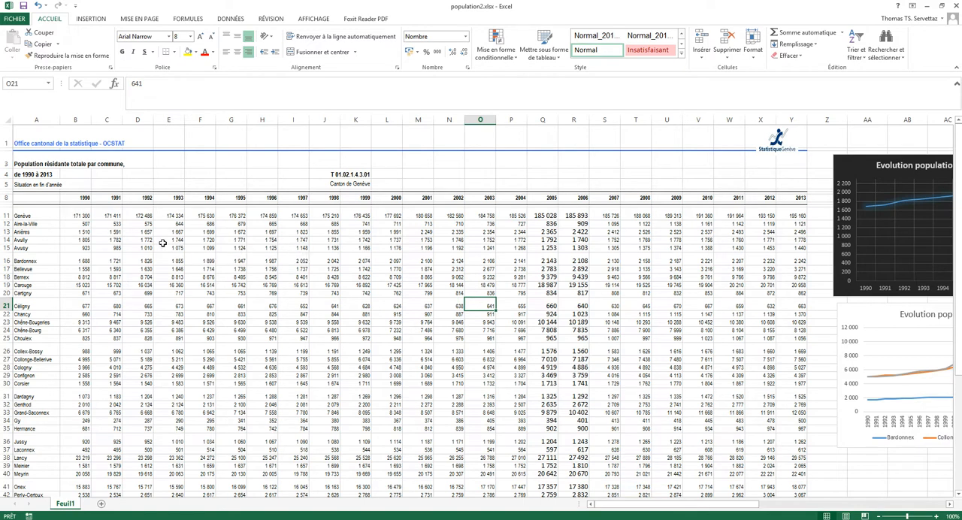
pyautogui.click(42, 218)
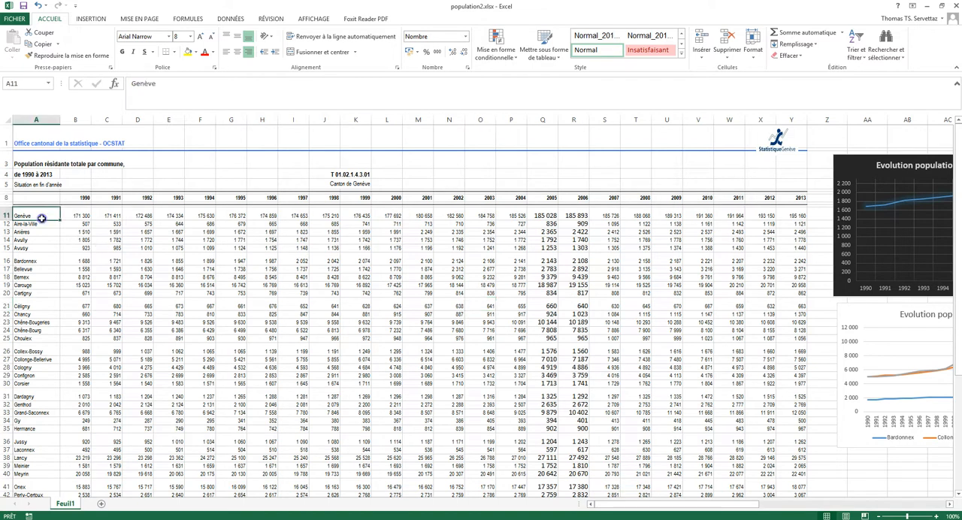
pyautogui.moveTo(41, 219); pyautogui.dragTo(43, 471)
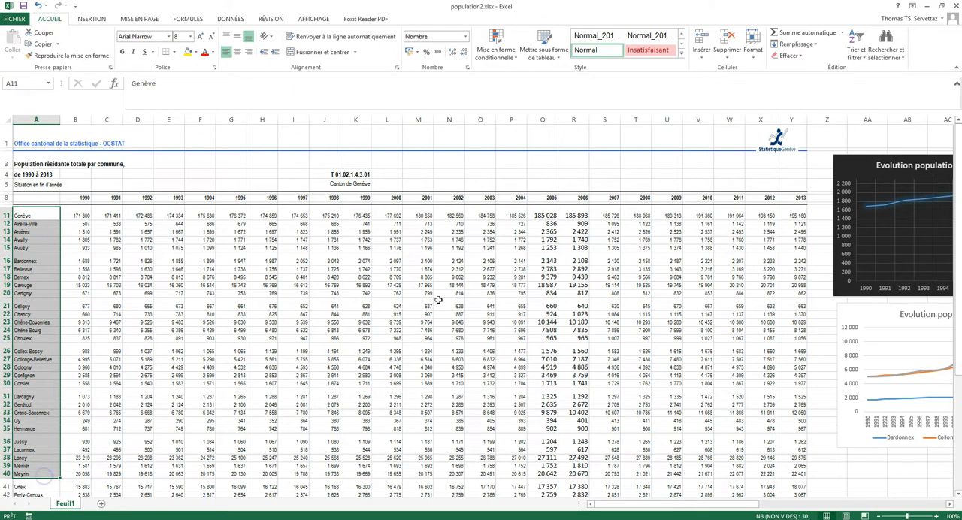
pyautogui.keyDown('ctrl'); pyautogui.moveTo(795, 216); pyautogui.dragTo(800, 475); pyautogui.keyUp('ctrl')
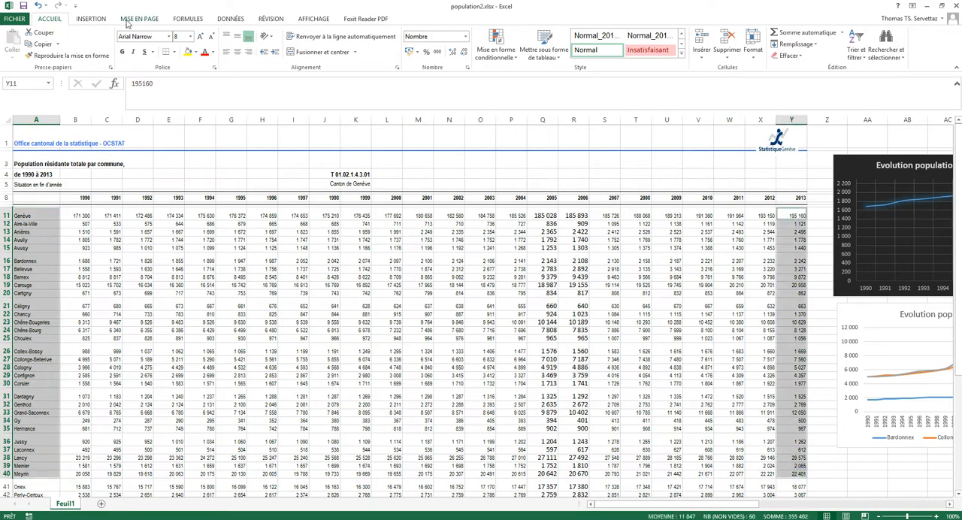
pyautogui.click(98, 20)
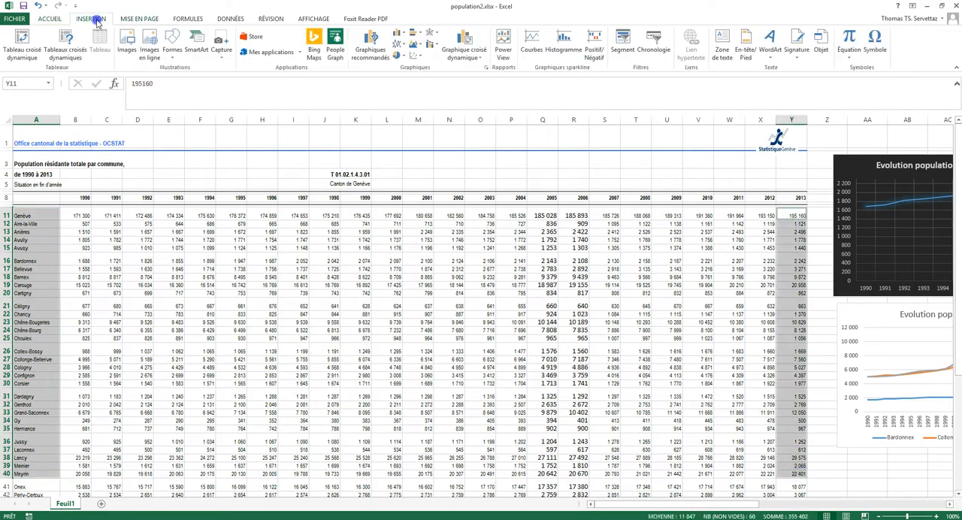
pyautogui.click(400, 33)
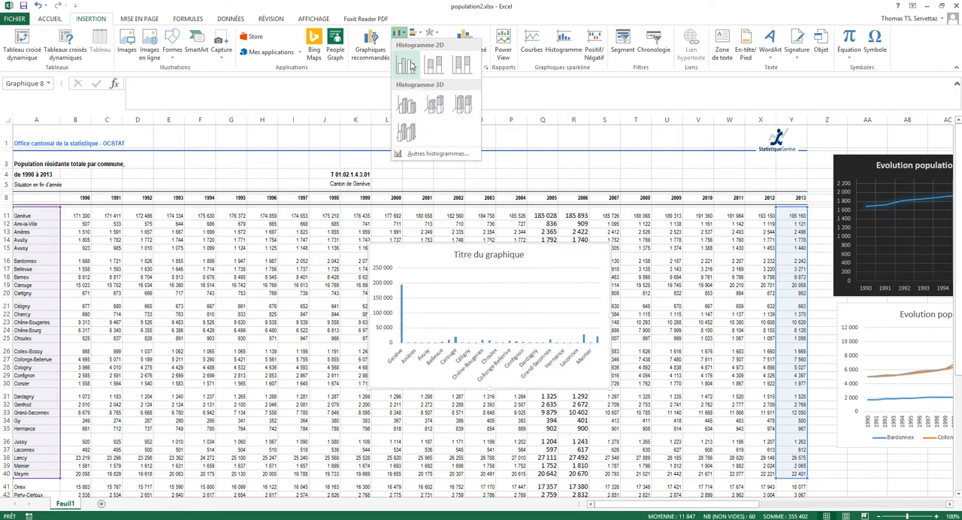
pyautogui.click(411, 66)
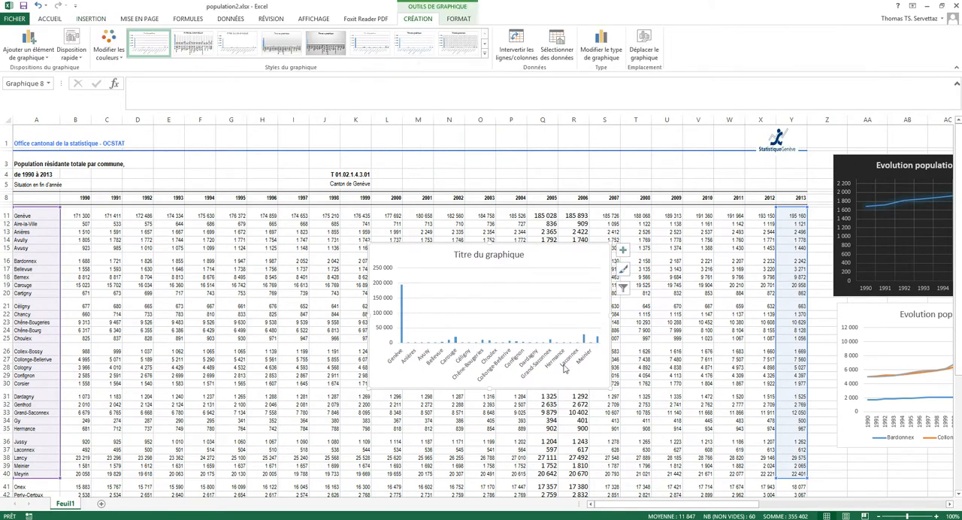
# Step: Enlarge the 2013 column chart to span about columns F to S and set its vertical axis maximum to 40000
pyautogui.moveTo(369, 249); pyautogui.dragTo(194, 129)
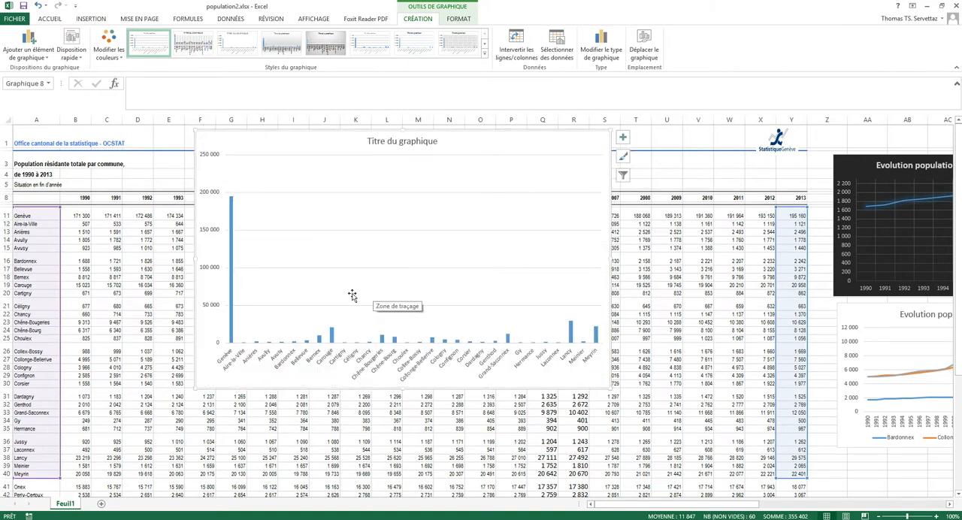
pyautogui.rightClick(208, 193)
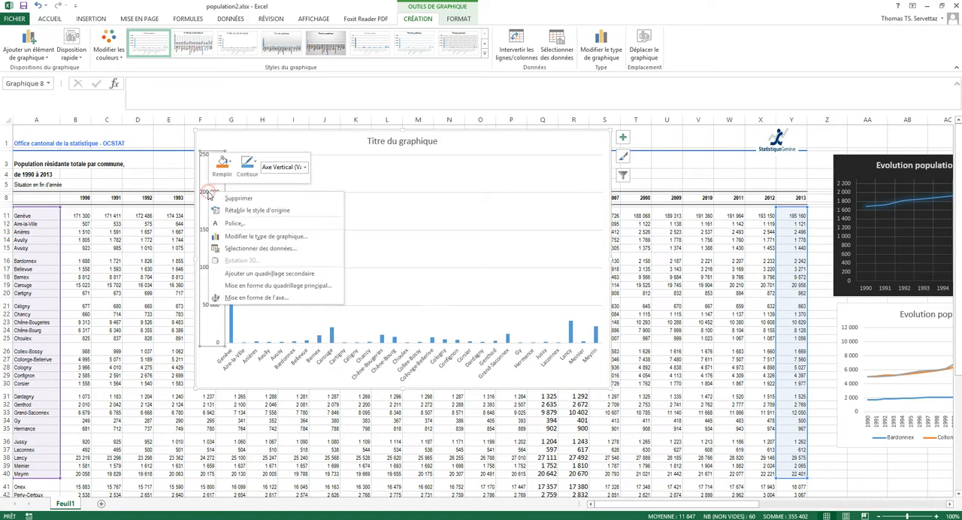
pyautogui.click(253, 298)
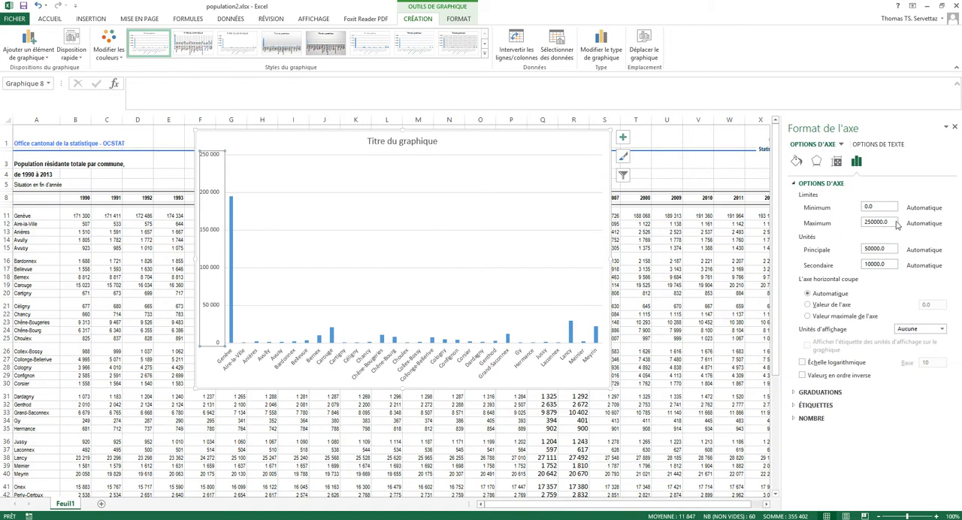
pyautogui.click(893, 223)
pyautogui.moveTo(894, 222); pyautogui.dragTo(833, 223)
pyautogui.click(868, 206)
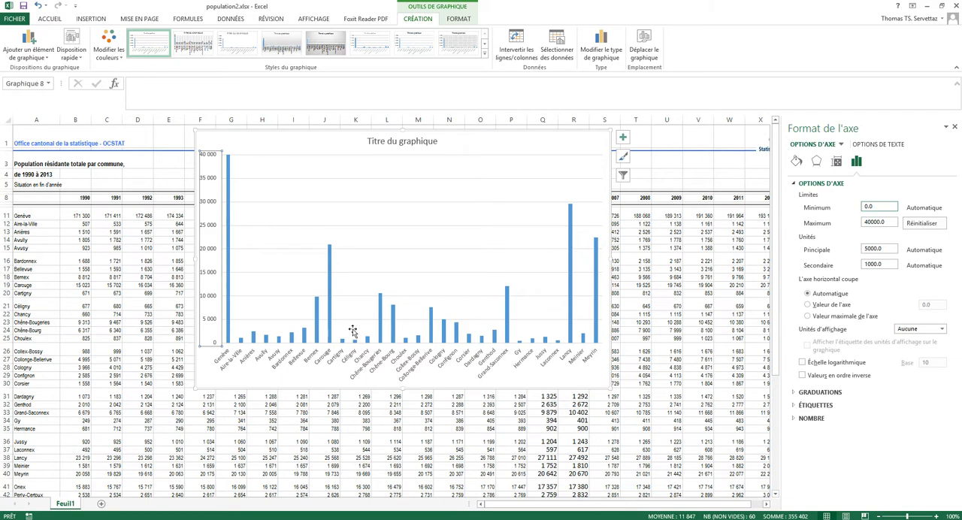
# Step: Add data labels to the column chart's population series
pyautogui.click(330, 289)
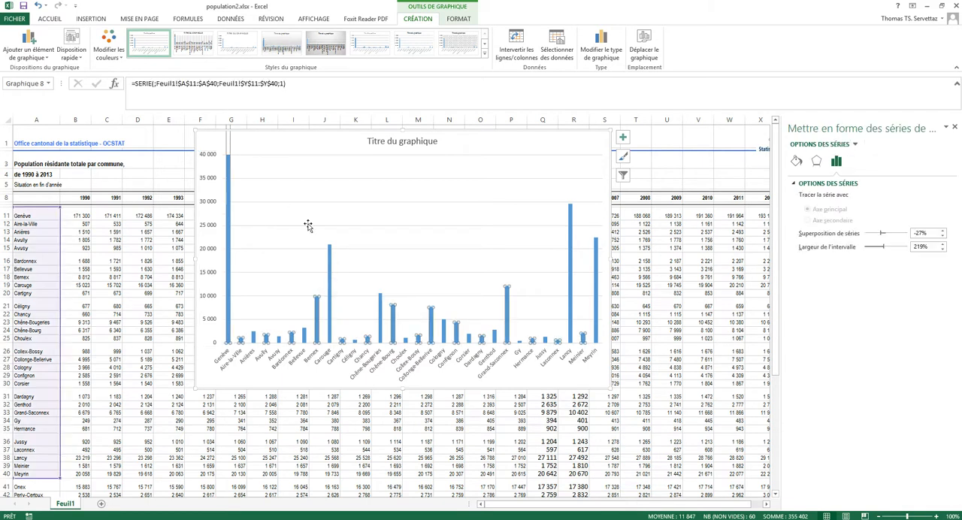
pyautogui.rightClick(329, 267)
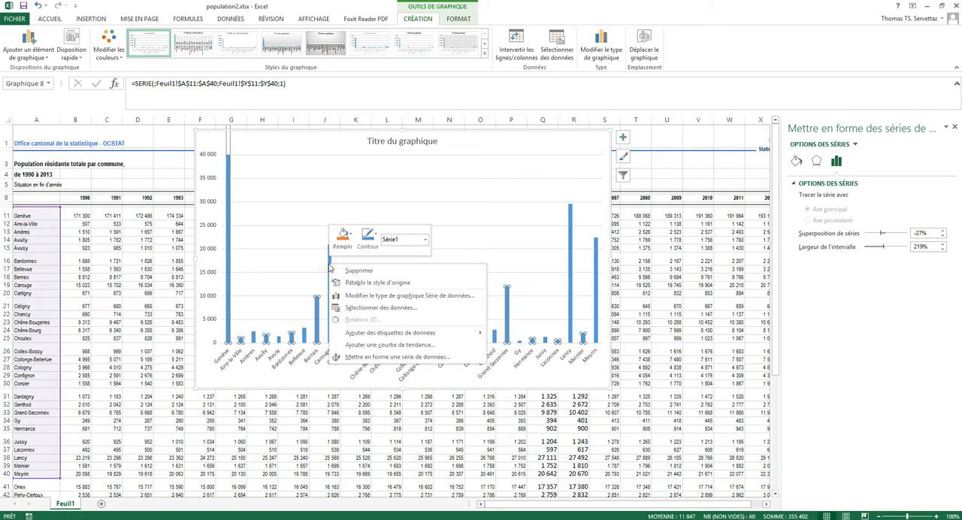
pyautogui.click(365, 333)
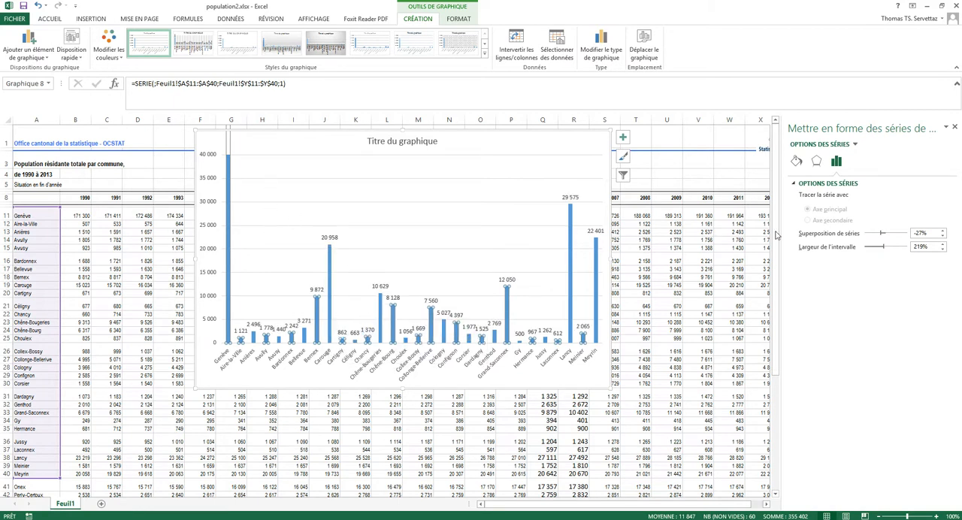
# Step: Move the column chart off the data table to the empty area below the two line charts and close the formatting pane
pyautogui.moveTo(487, 147); pyautogui.dragTo(491, 264)
pyautogui.click(235, 286)
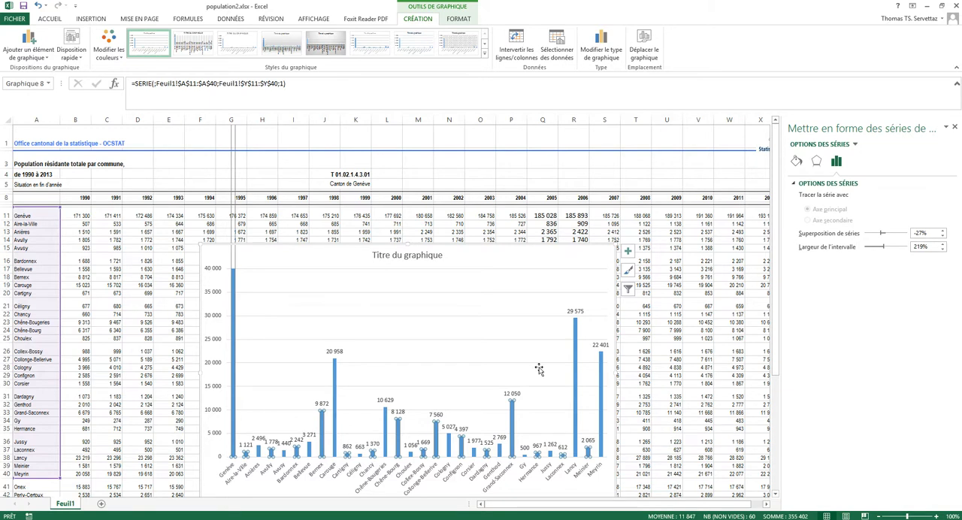
pyautogui.scroll(-3, 498, 362)
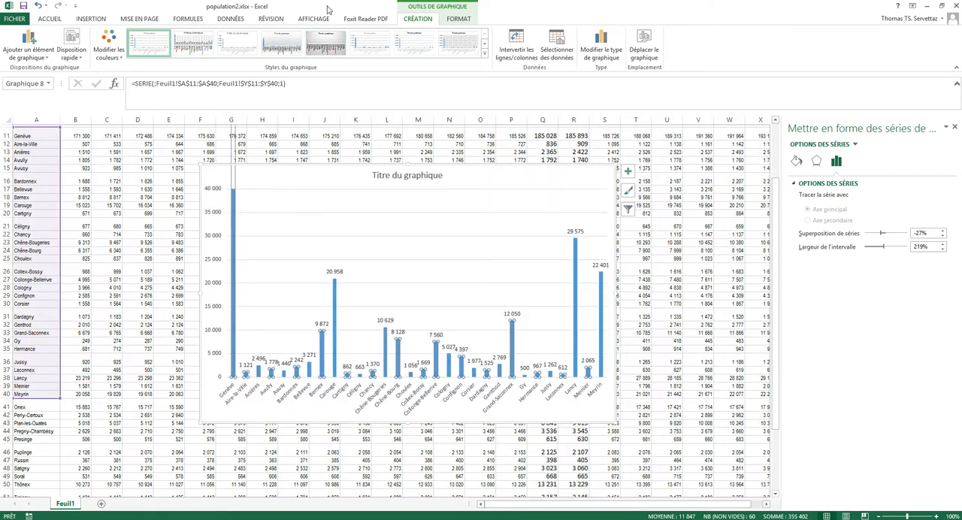
pyautogui.moveTo(583, 183); pyautogui.dragTo(732, 225)
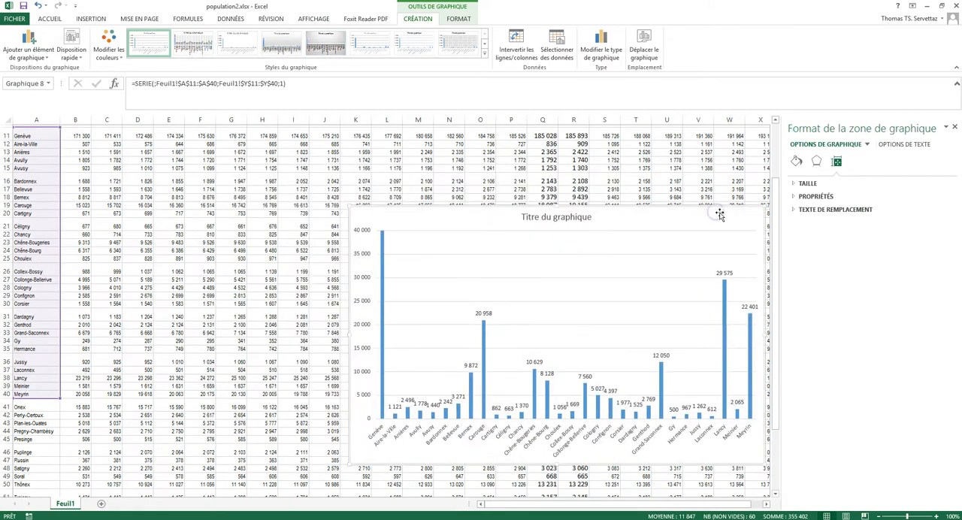
pyautogui.scroll(-3, 584, 260)
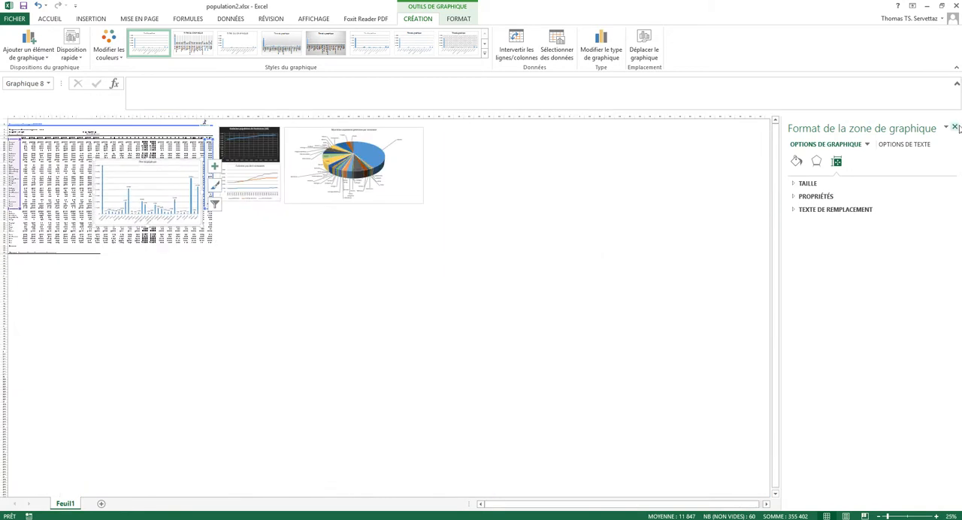
pyautogui.moveTo(172, 160); pyautogui.dragTo(299, 227)
pyautogui.scroll(7, 119, 196)
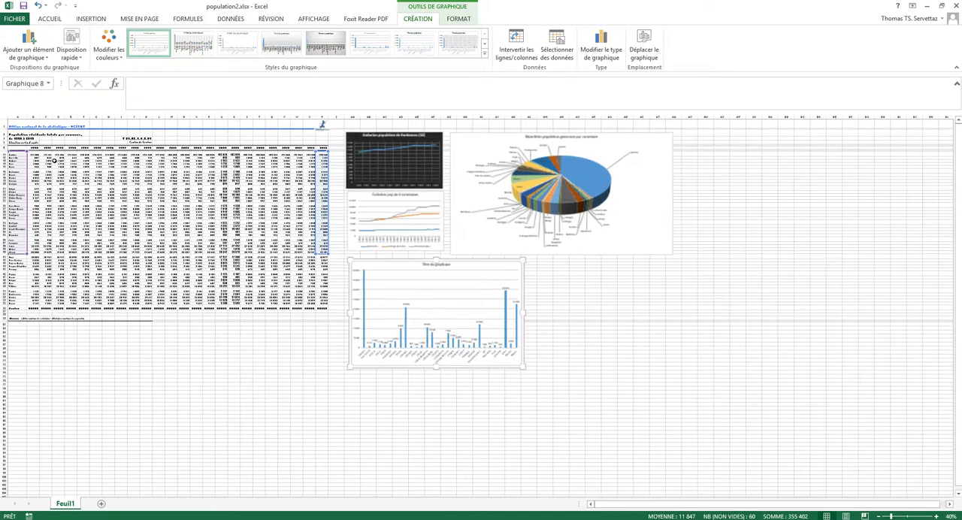
# Step: Select the commune names in A11:A15 together with the 1991 to 1993 populations in C11:E15 and show the chart insertion options
pyautogui.scroll(3, 119, 198)
pyautogui.moveTo(655, 504); pyautogui.dragTo(591, 504)
pyautogui.scroll(7, 326, 232)
pyautogui.scroll(3, 326, 232)
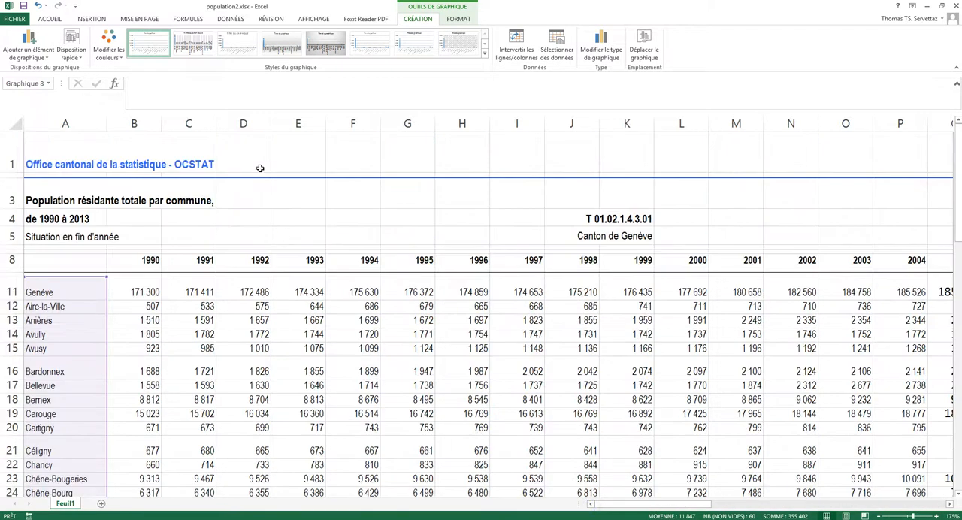
pyautogui.click(266, 207)
pyautogui.click(129, 337)
pyautogui.moveTo(55, 293); pyautogui.dragTo(66, 370)
pyautogui.click(67, 305)
pyautogui.moveTo(72, 295); pyautogui.dragTo(76, 350)
pyautogui.keyDown('ctrl'); pyautogui.moveTo(206, 293); pyautogui.dragTo(211, 349); pyautogui.keyUp('ctrl')
pyautogui.moveTo(308, 291); pyautogui.dragTo(316, 350)
pyautogui.keyDown('ctrl'); pyautogui.moveTo(236, 290); pyautogui.dragTo(242, 349); pyautogui.keyUp('ctrl')
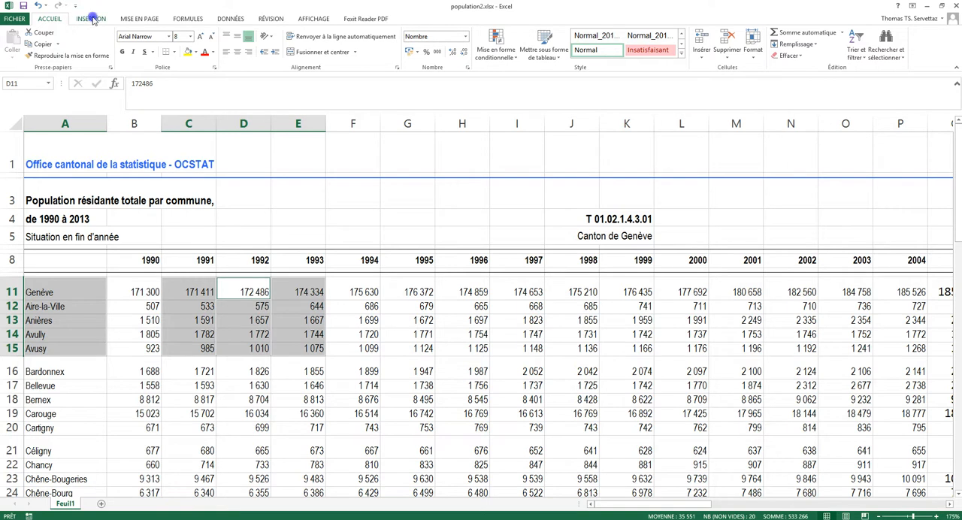
pyautogui.click(91, 19)
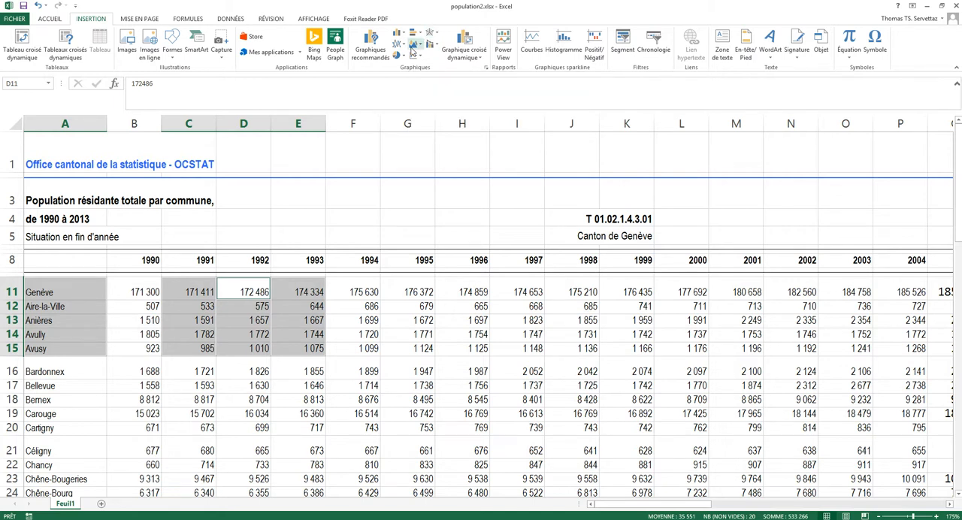
# Step: Move the "Evolution pop de 3 communes" chart onto the data table, at about columns T to AA and rows 21 to 37
pyautogui.moveTo(643, 509); pyautogui.dragTo(795, 508)
pyautogui.click(548, 205)
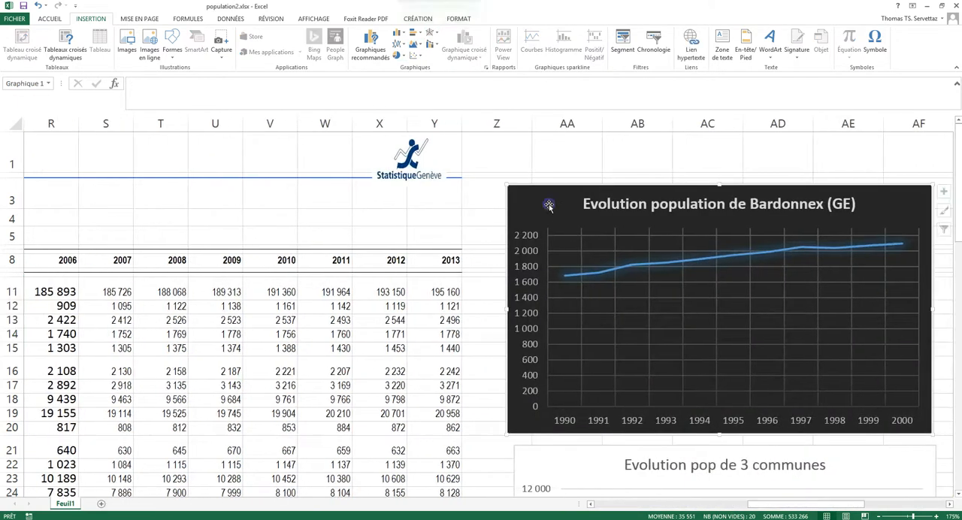
pyautogui.scroll(-6, 567, 237)
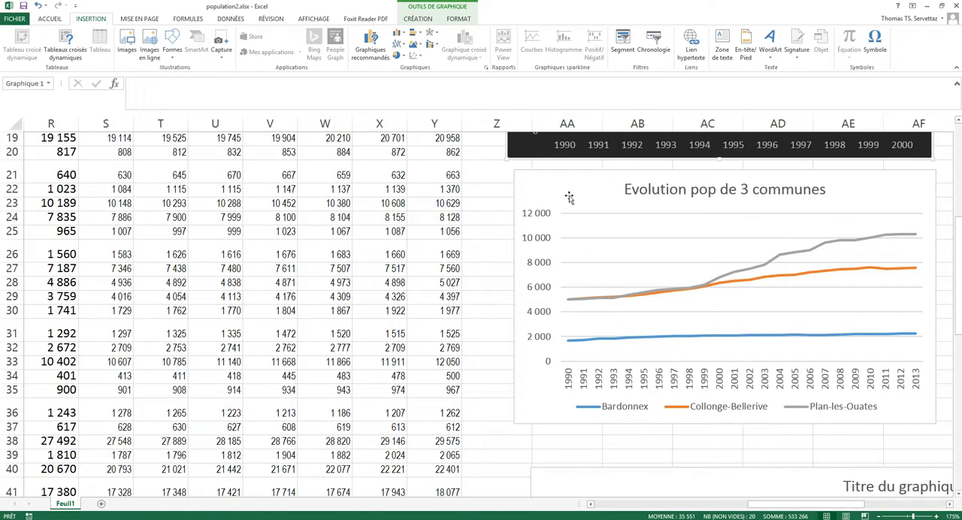
pyautogui.moveTo(565, 199); pyautogui.dragTo(186, 201)
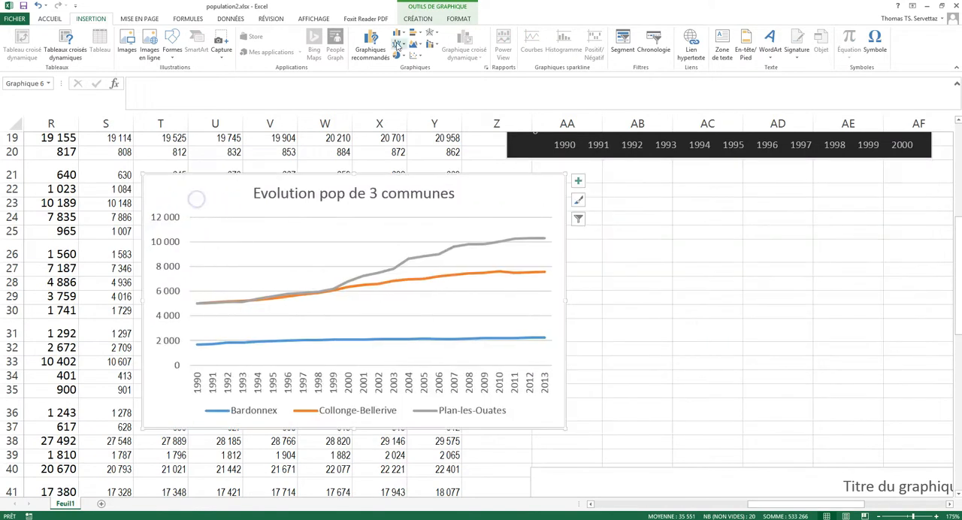
# Step: Preview the multicolour and monochrome palettes on the three-commune line chart without applying any
pyautogui.click(429, 10)
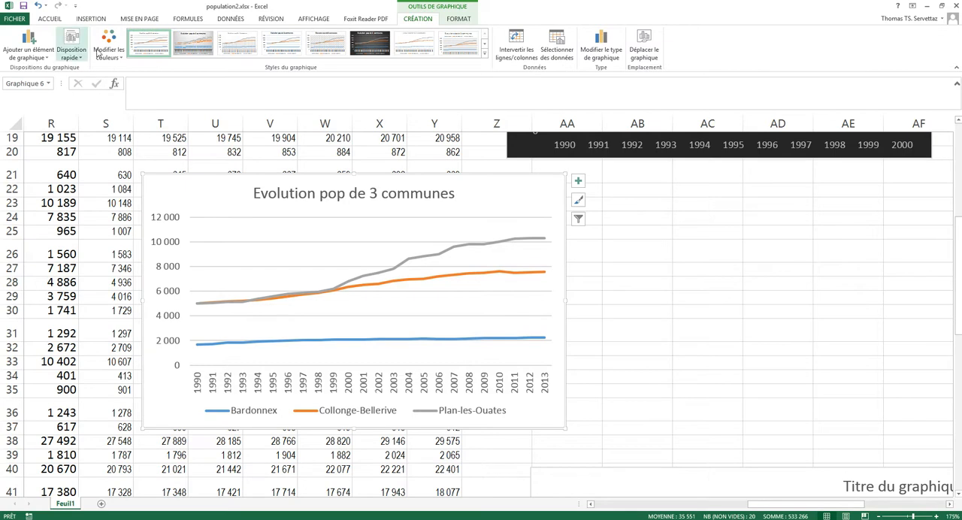
pyautogui.click(110, 48)
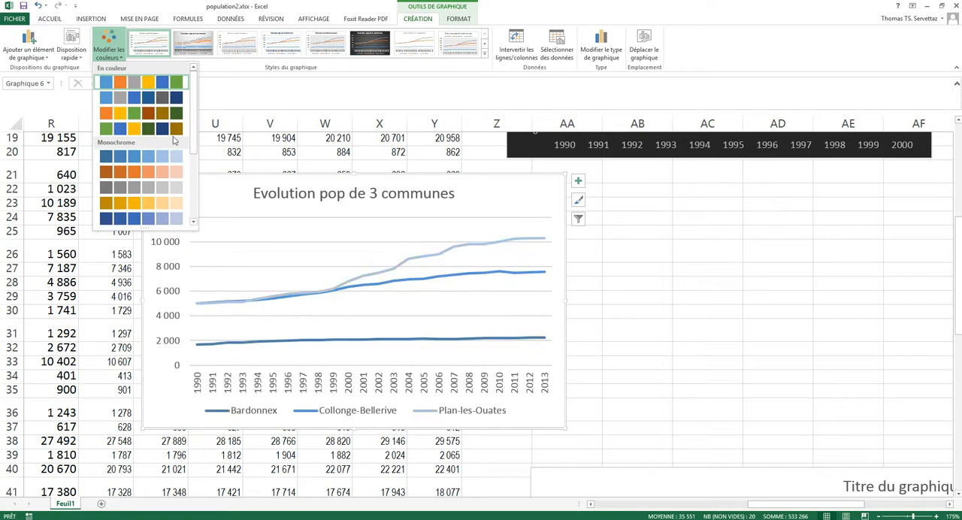
pyautogui.scroll(-5, 185, 133)
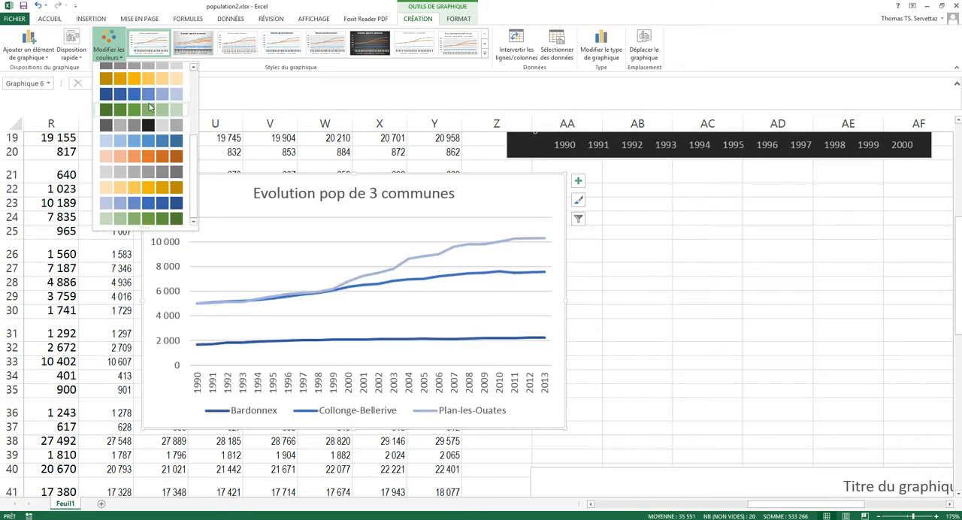
pyautogui.scroll(5, 148, 93)
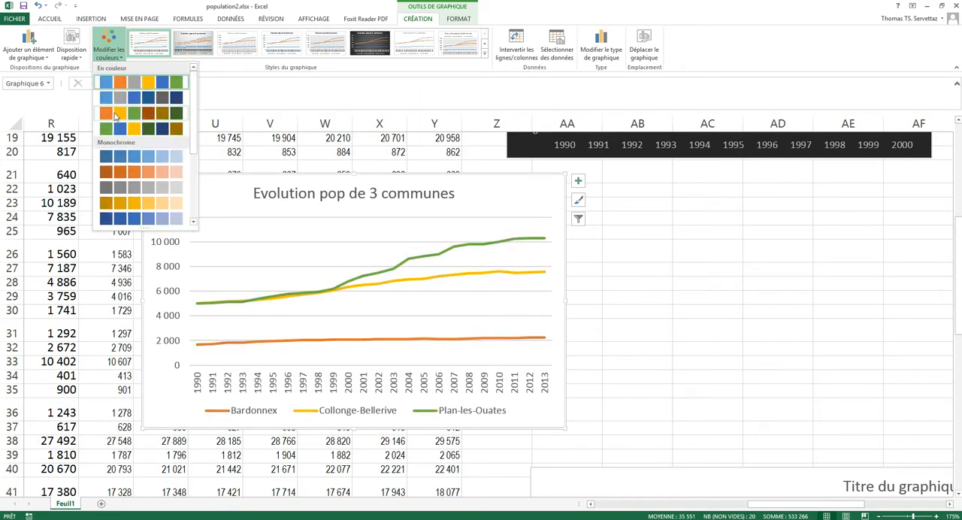
pyautogui.scroll(-2, 120, 121)
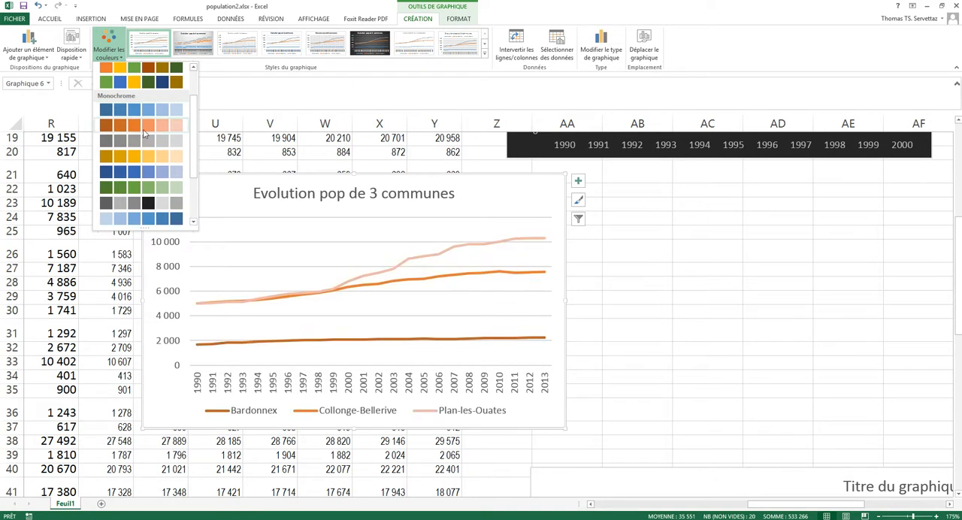
pyautogui.click(107, 44)
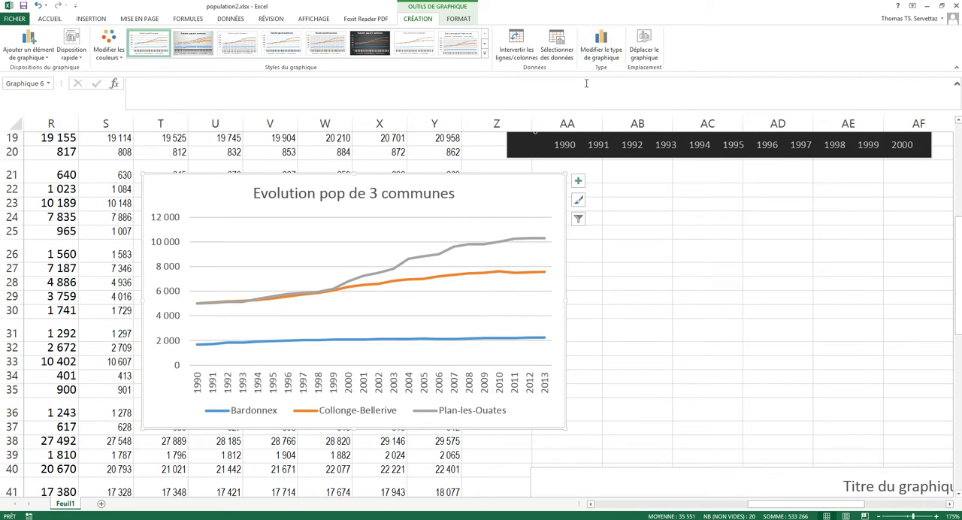
# Step: Change the three-commune chart's type to 3D line (Courbe 3D), using the first layout variant
pyautogui.click(600, 53)
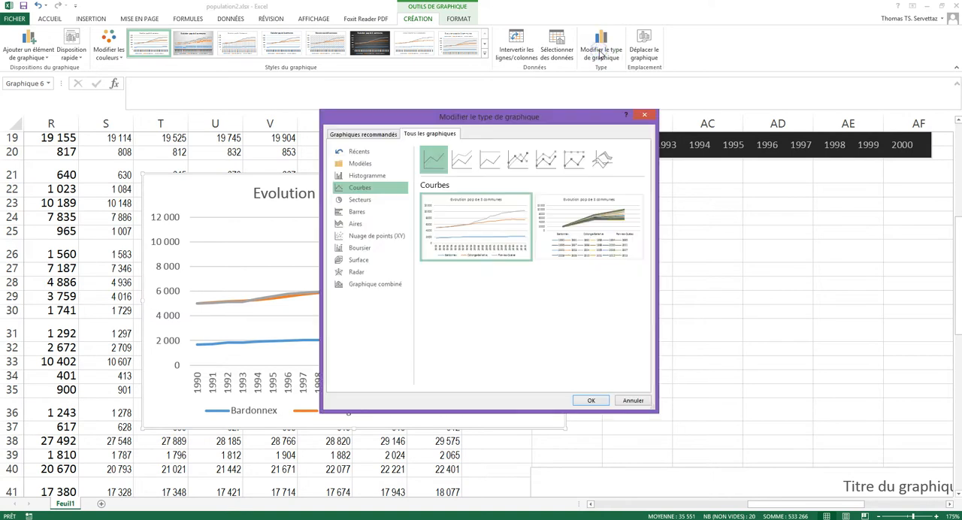
pyautogui.click(601, 159)
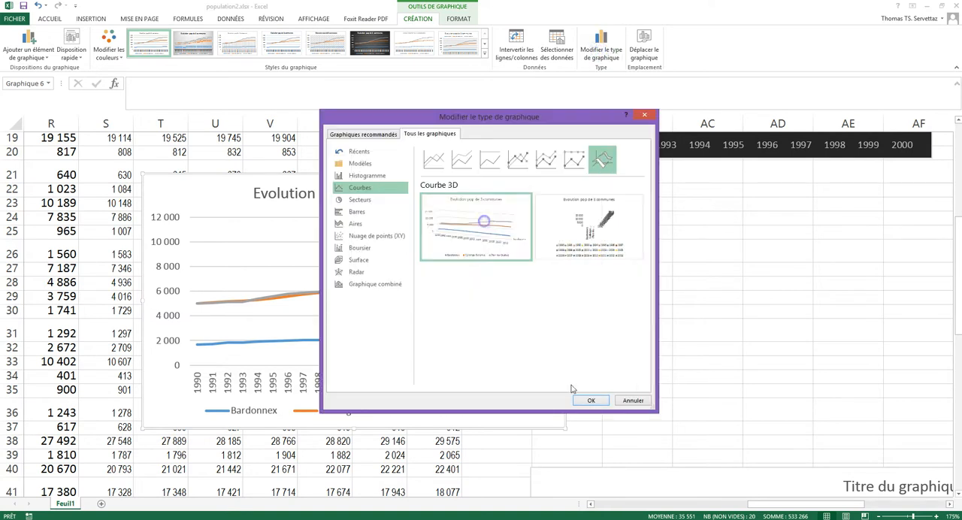
pyautogui.click(591, 400)
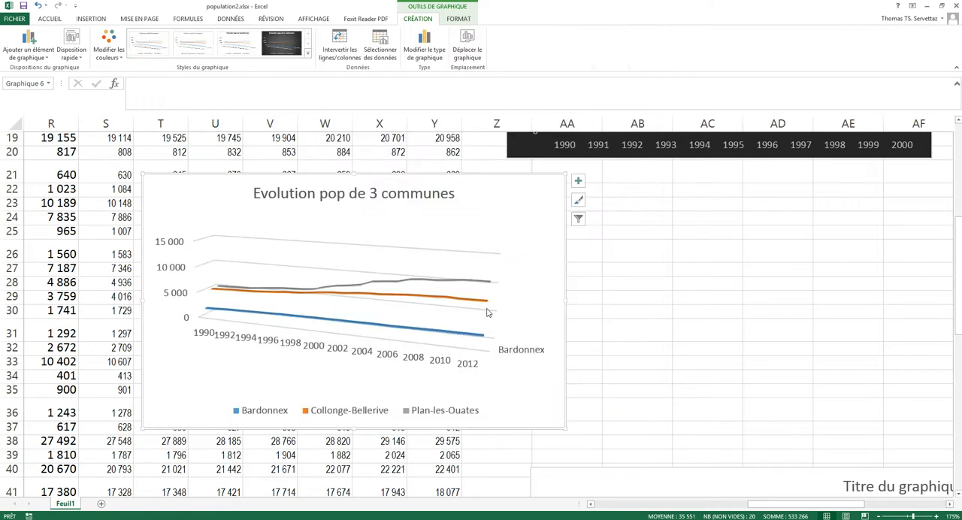